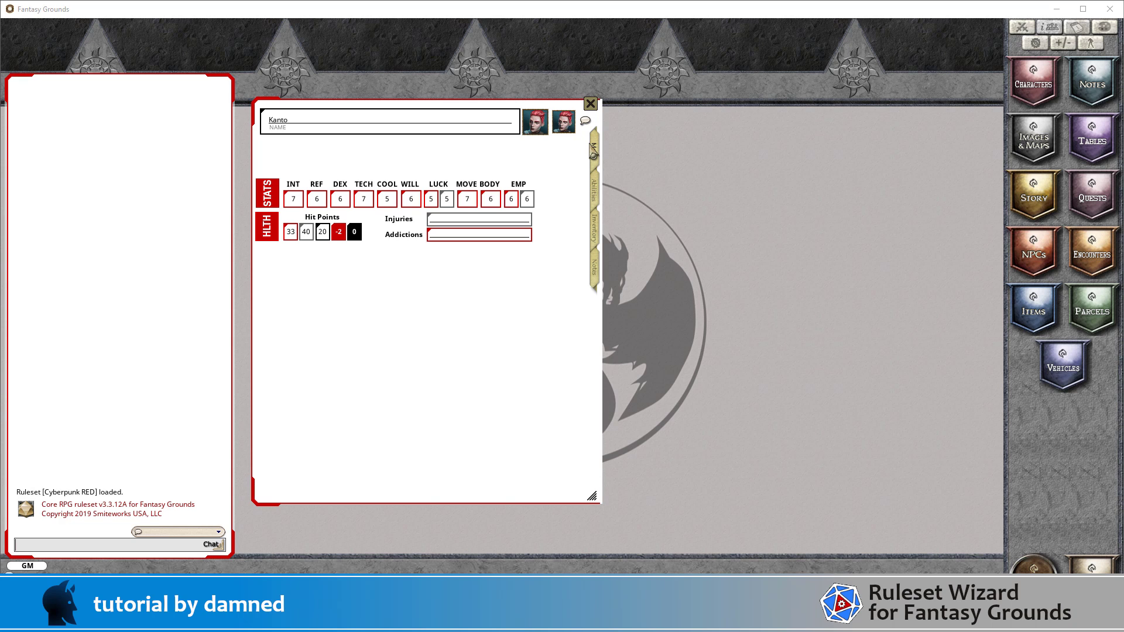
click(597, 199)
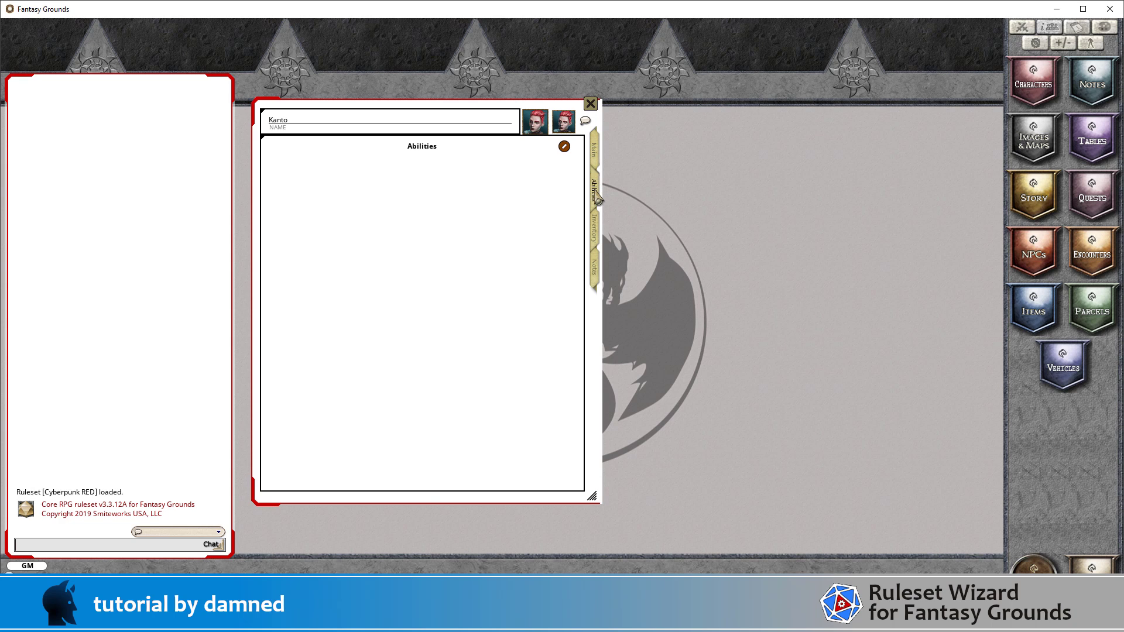
click(600, 235)
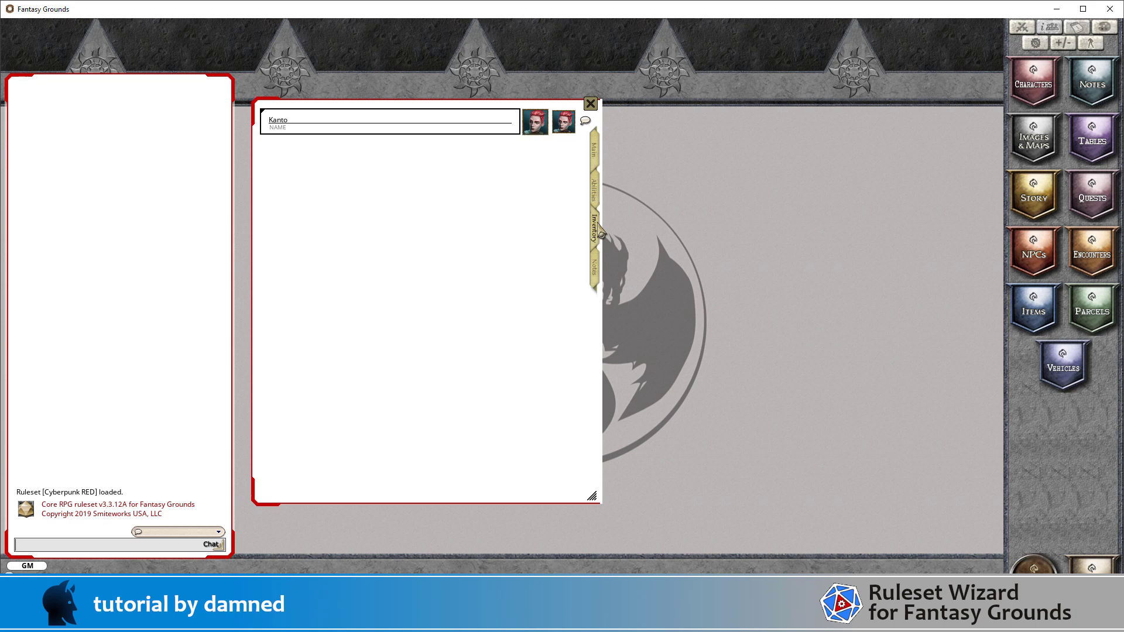
click(599, 275)
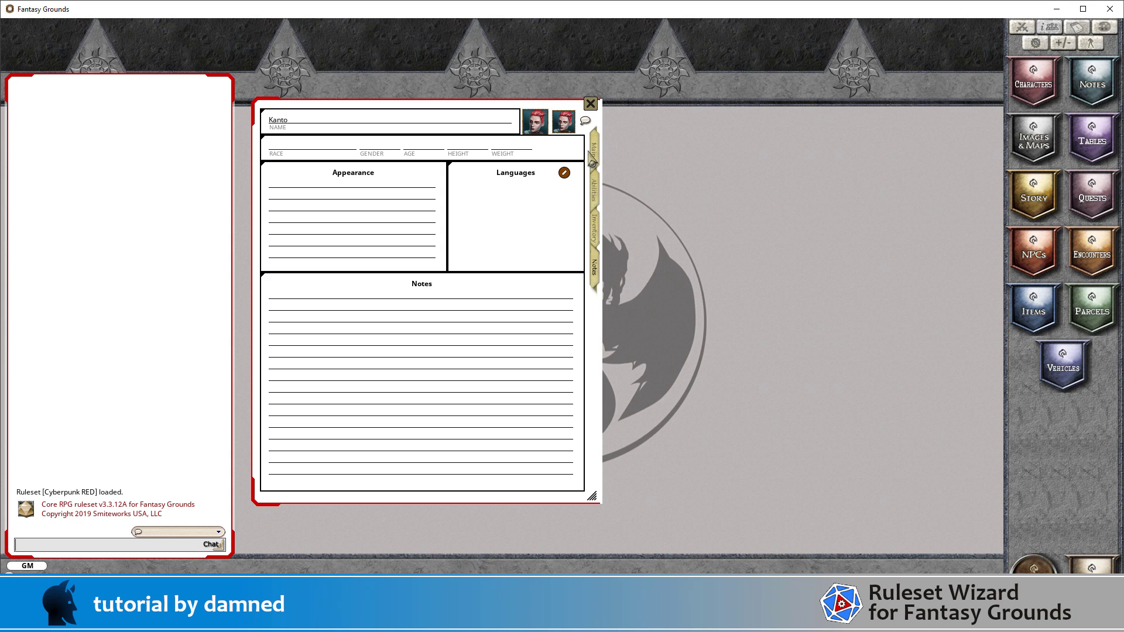
click(597, 157)
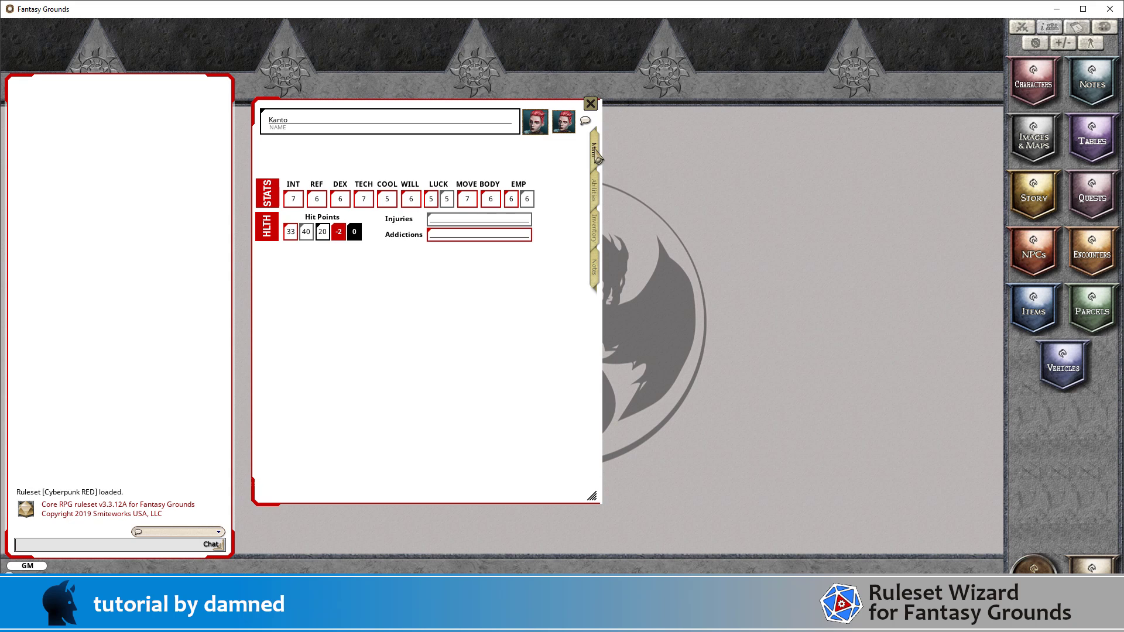
click(600, 197)
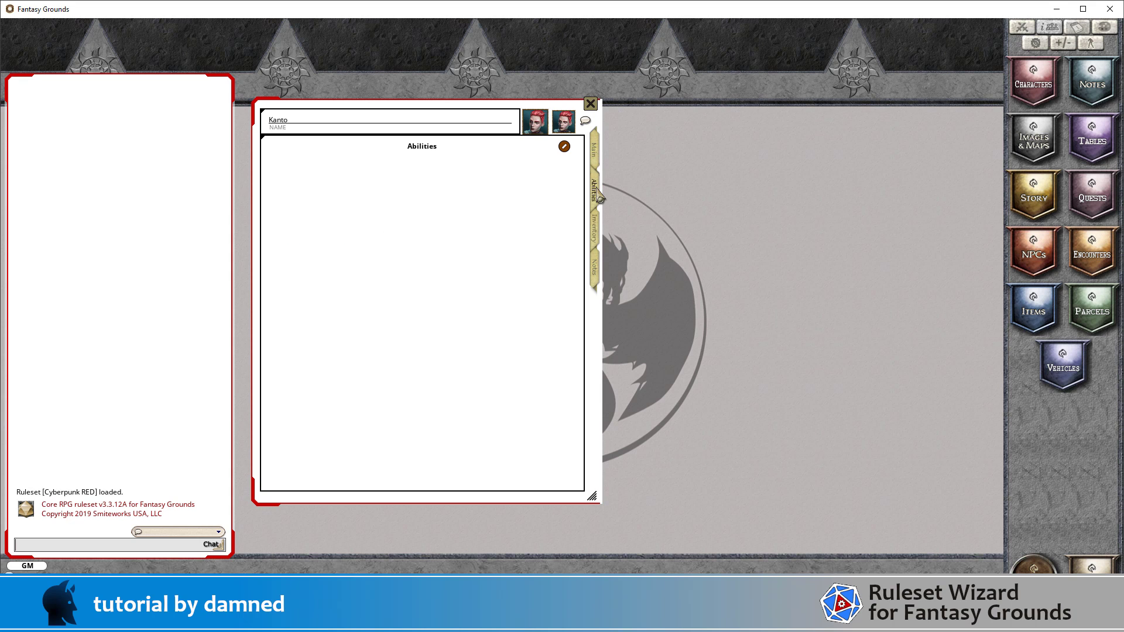
click(598, 234)
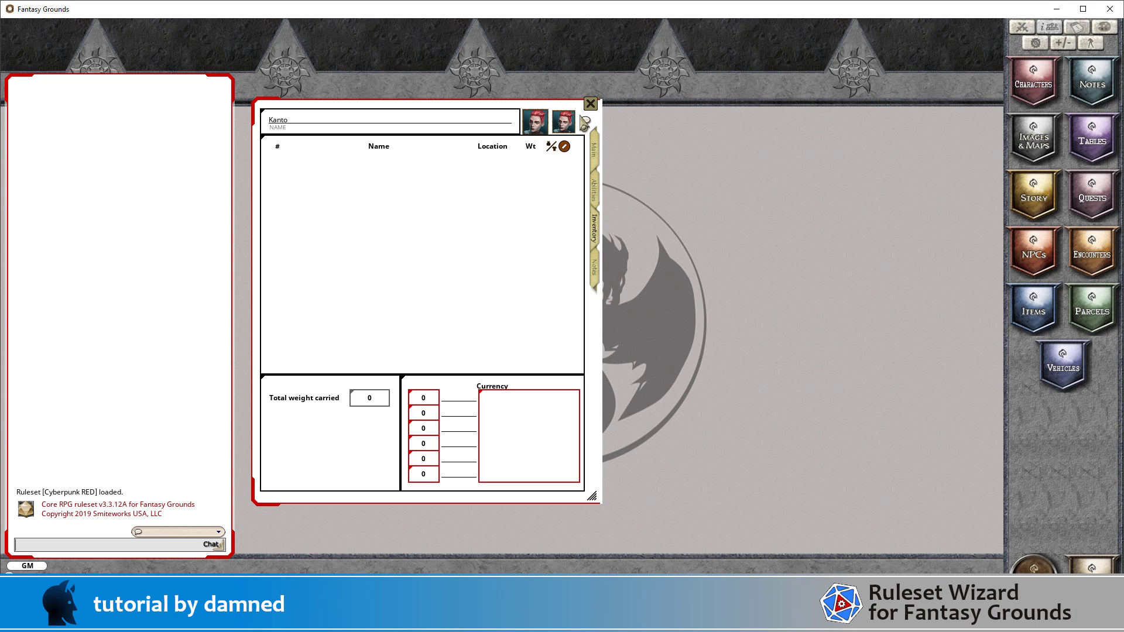
click(597, 154)
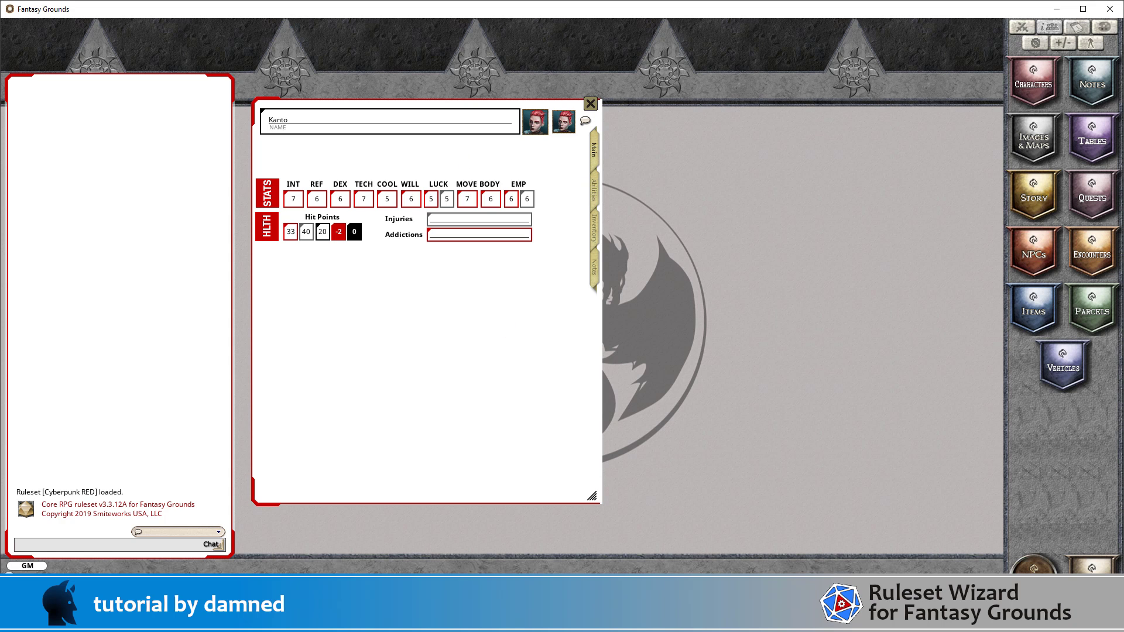
Look over the charsheet window definition at the top of record_char.xml, then return to the Cyberpunk RED project.
key(alt+Tab)
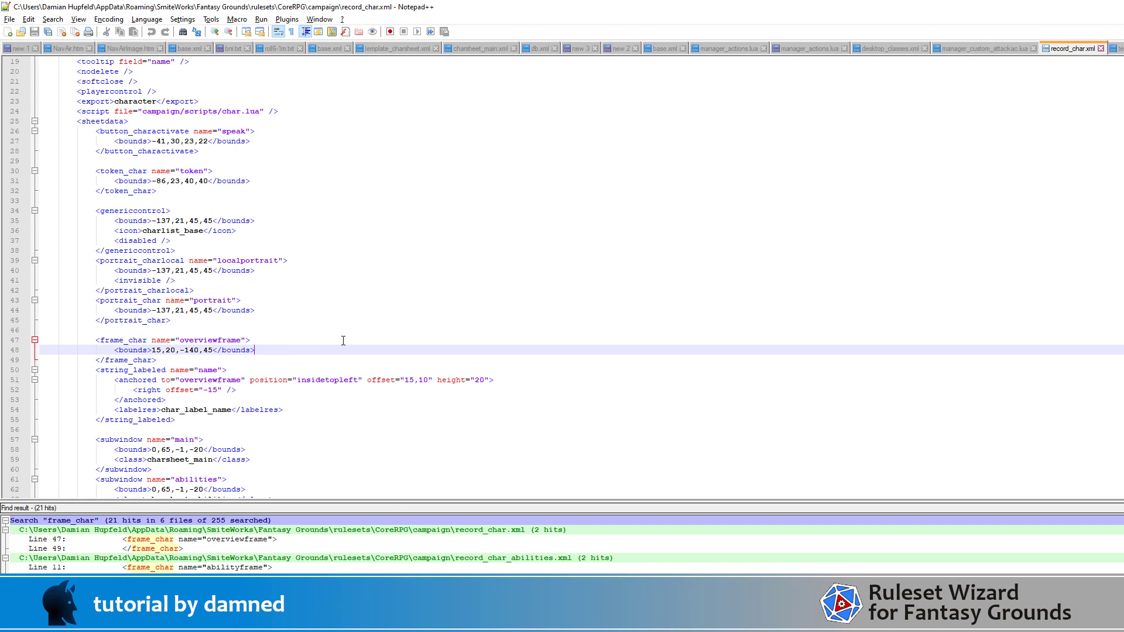
scroll(327, 262, up, 6)
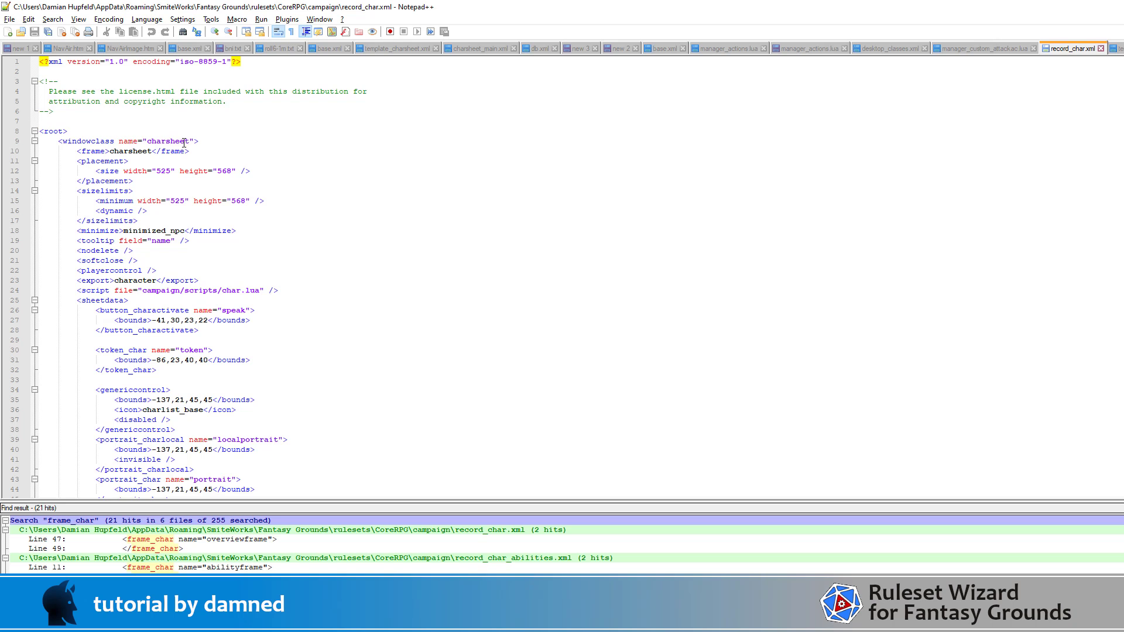
key(alt+Tab)
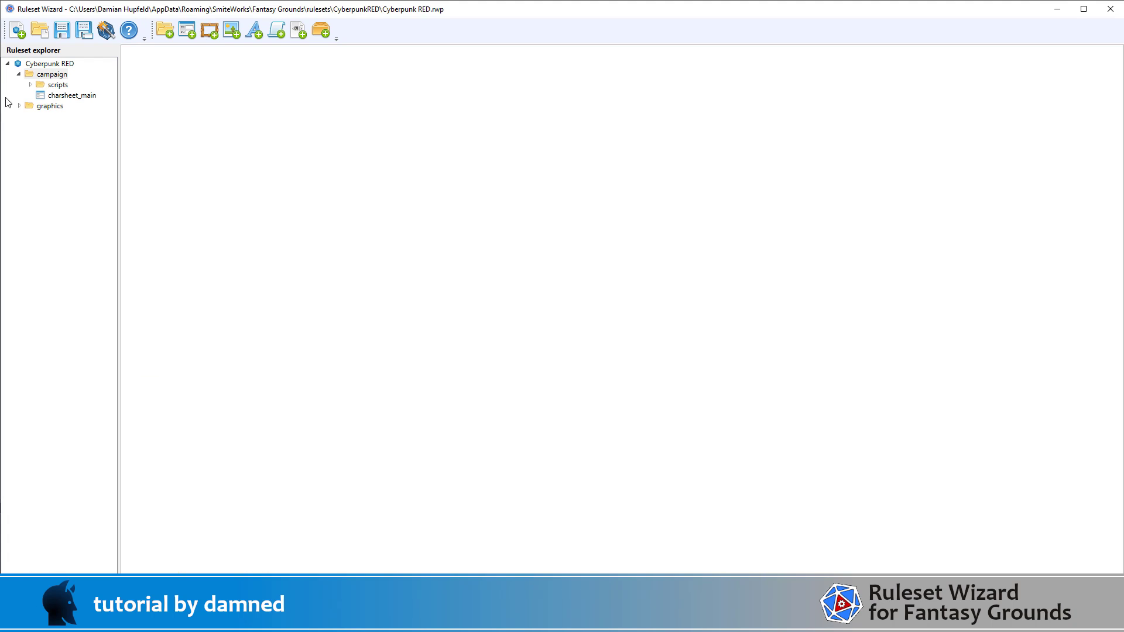
Create a new window in the campaign folder named charsheet, with merge set to join.
click(52, 79)
click(188, 31)
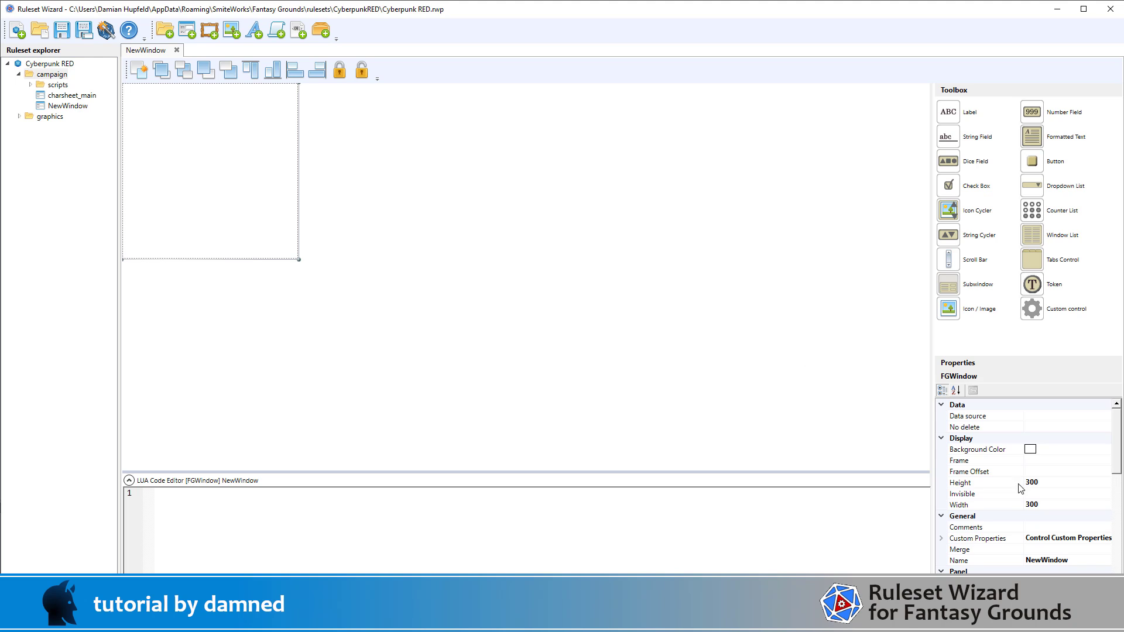
click(1057, 560)
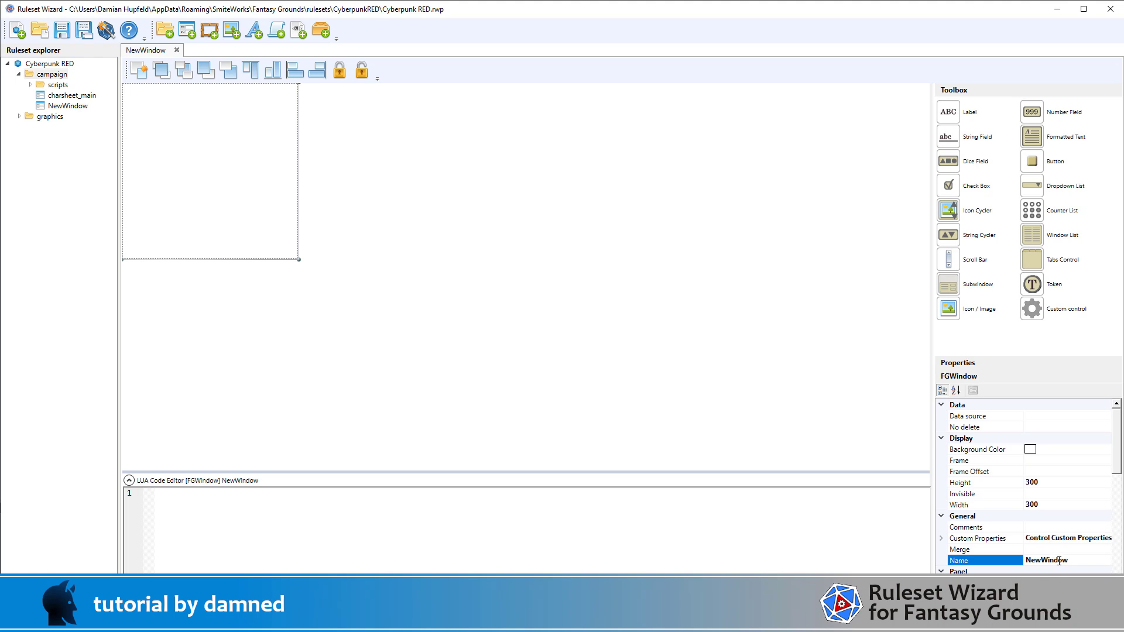
click(1059, 560)
text(charsheet)
click(1040, 547)
double_click(1041, 547)
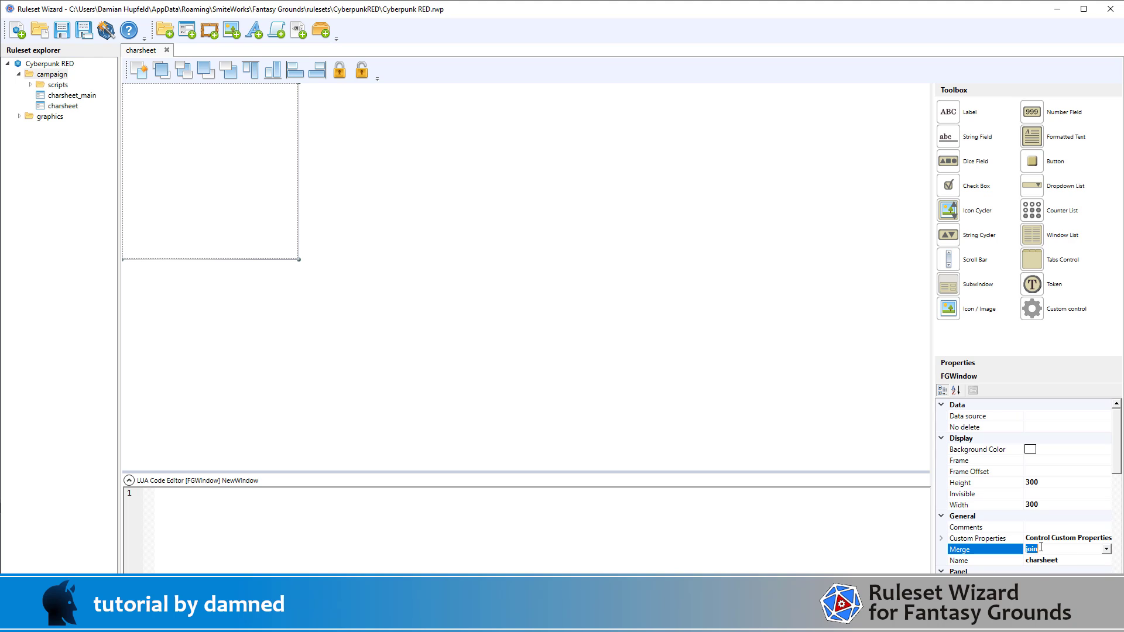
Size the charsheet window 700 high and 600 wide.
click(1062, 482)
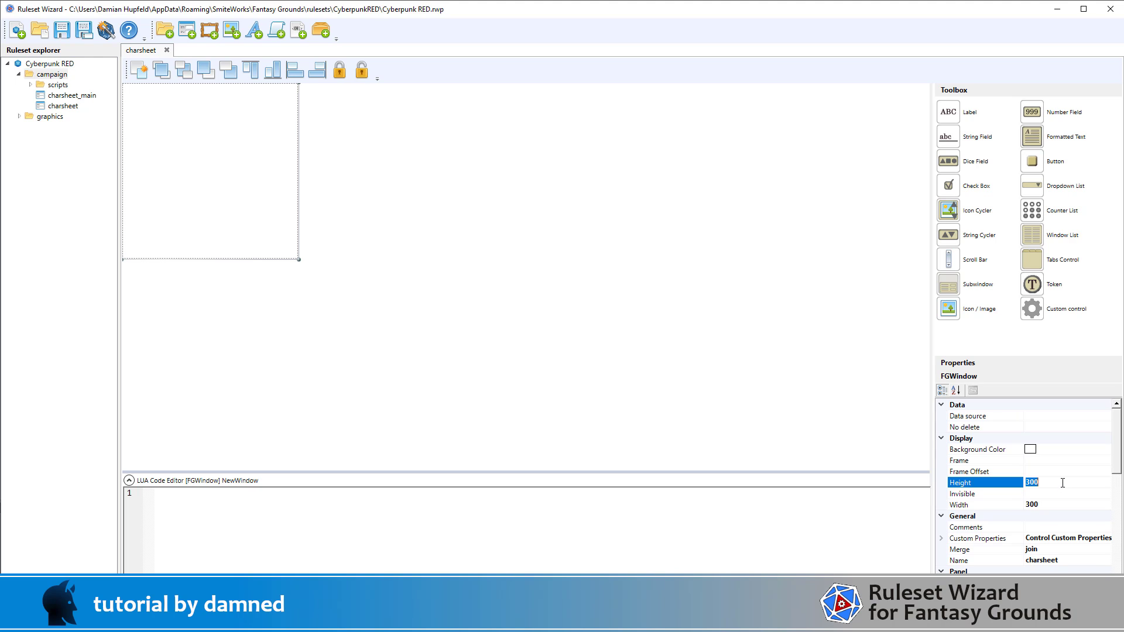
text(700)
click(1072, 505)
double_click(1071, 502)
text(600)
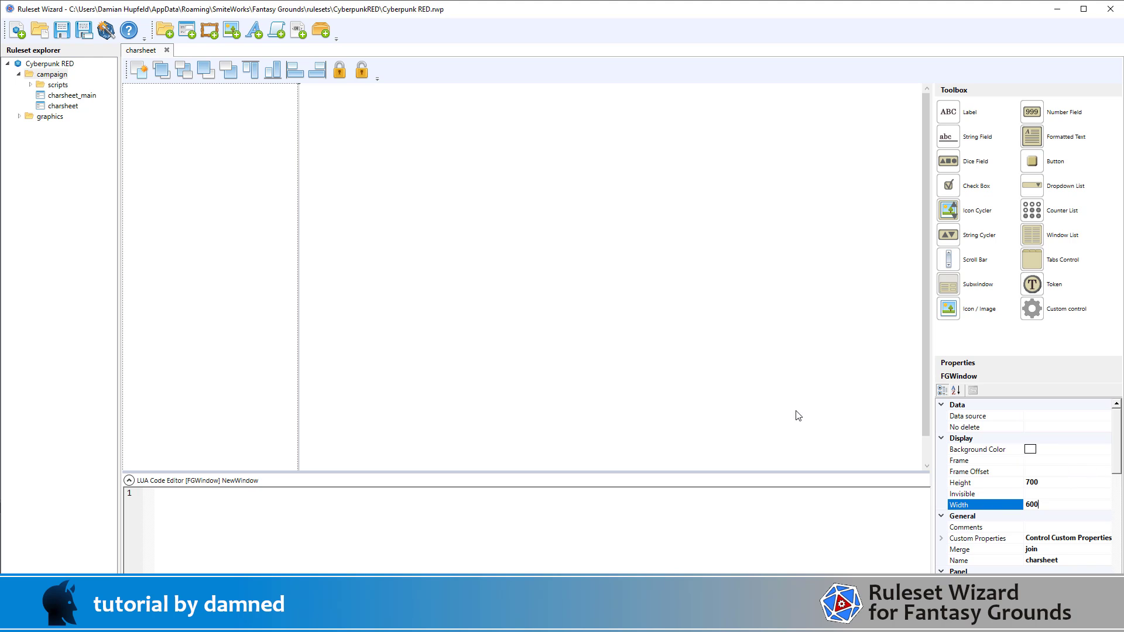
Give the charsheet window minimum height 700, and minimum and maximum width 600.
click(676, 352)
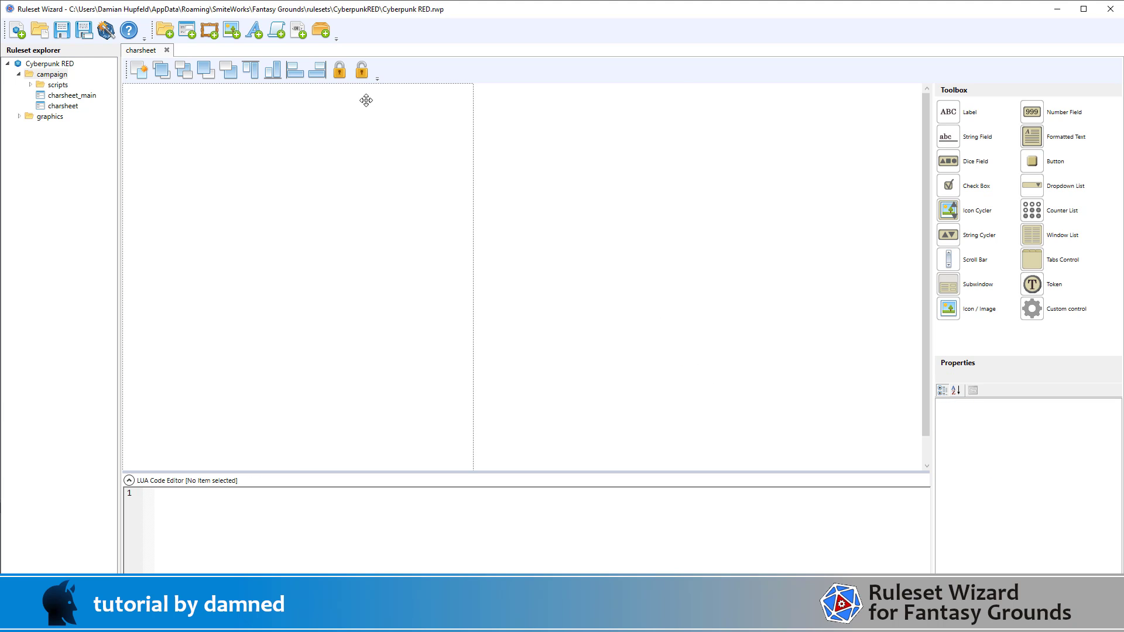
click(408, 232)
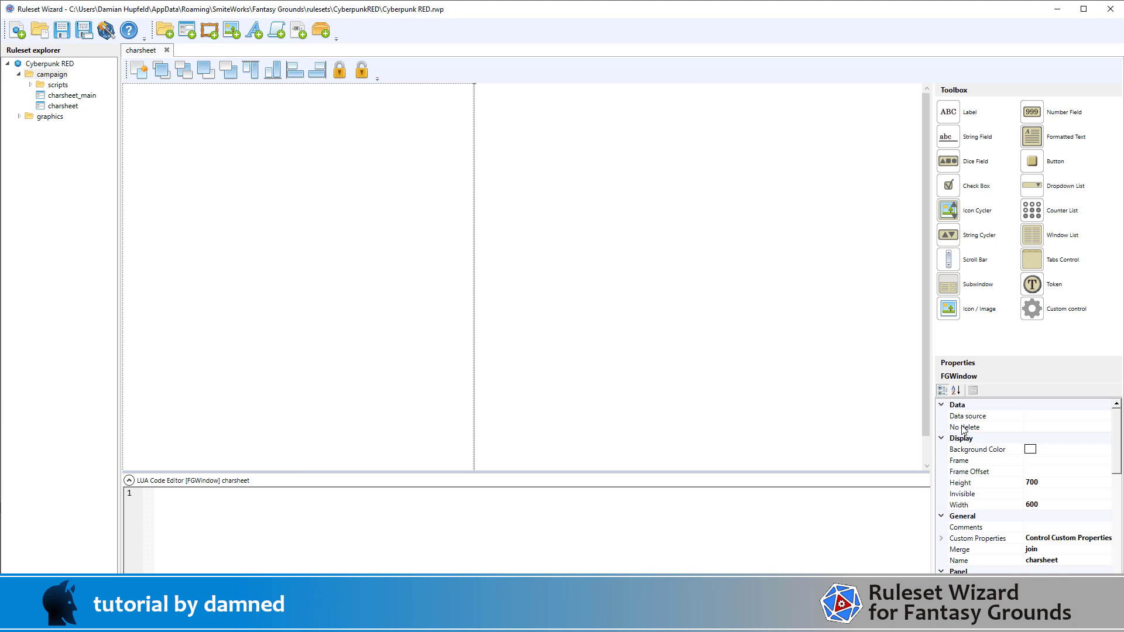
scroll(1024, 434, down, 3)
scroll(1067, 523, down, 6)
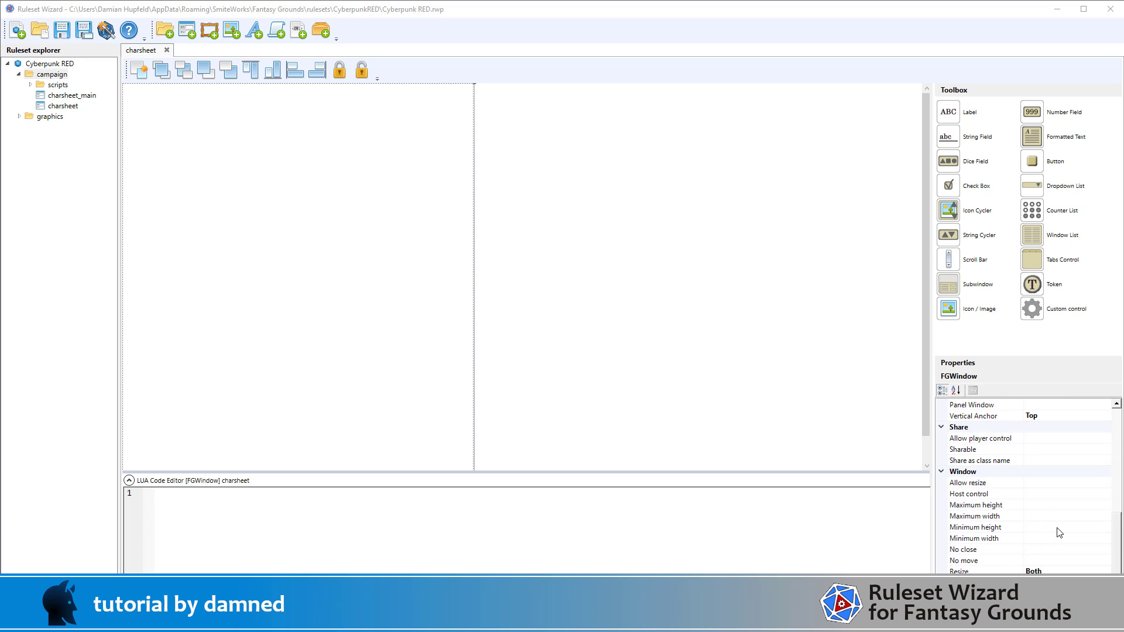
click(1057, 527)
text(700)
click(1052, 538)
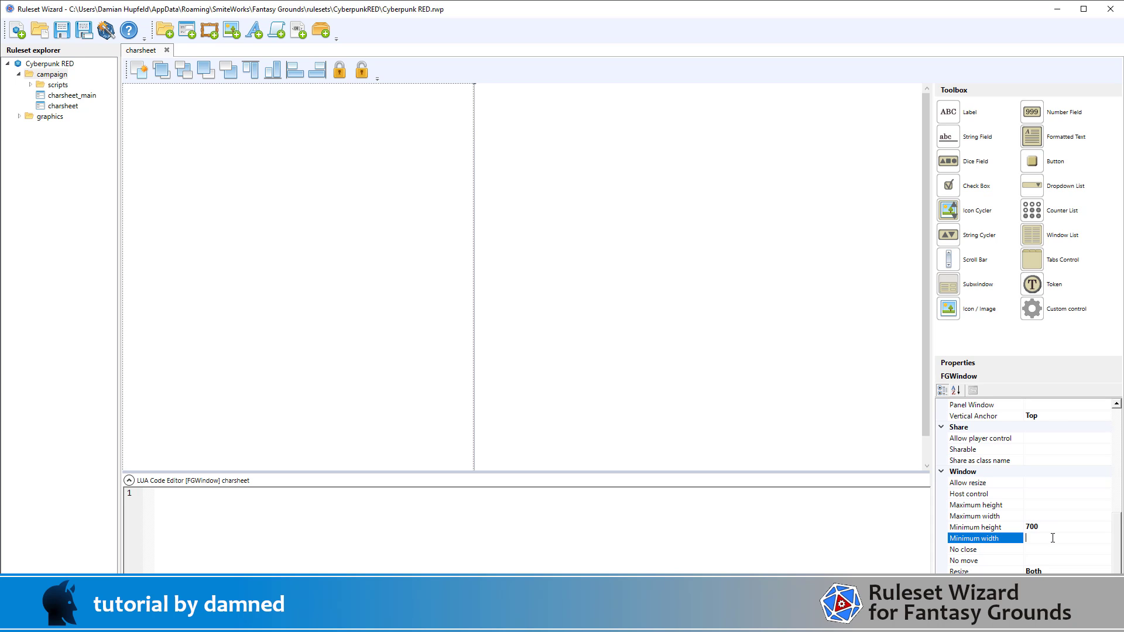
text(600)
click(1048, 516)
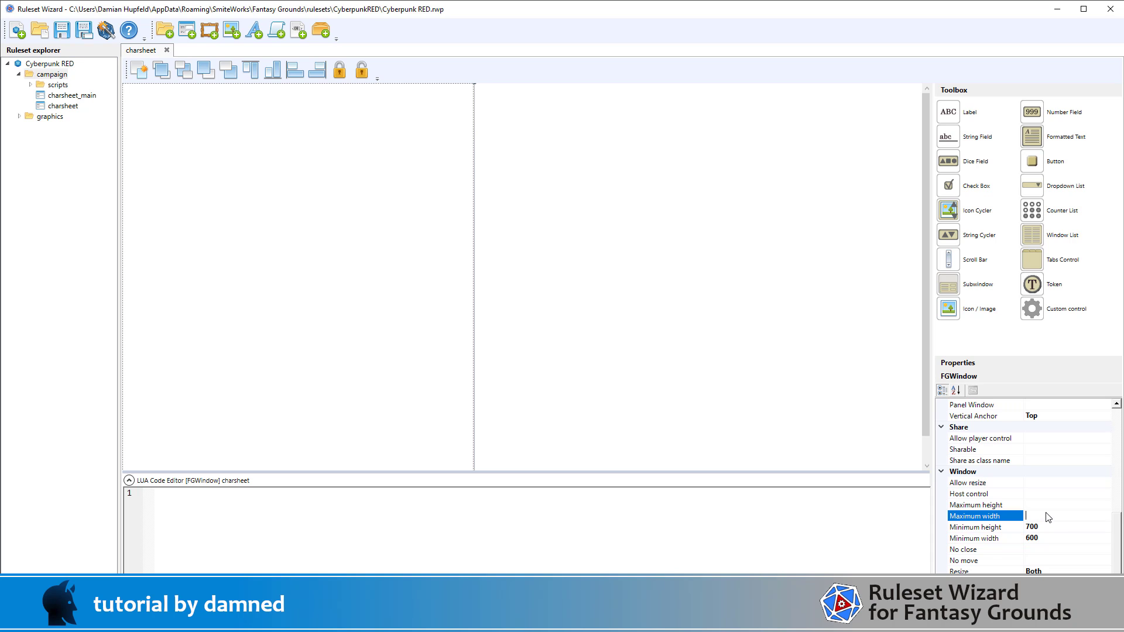
text(600)
Restrict the charsheet window's resizing to vertical only.
scroll(1047, 517, down, 1)
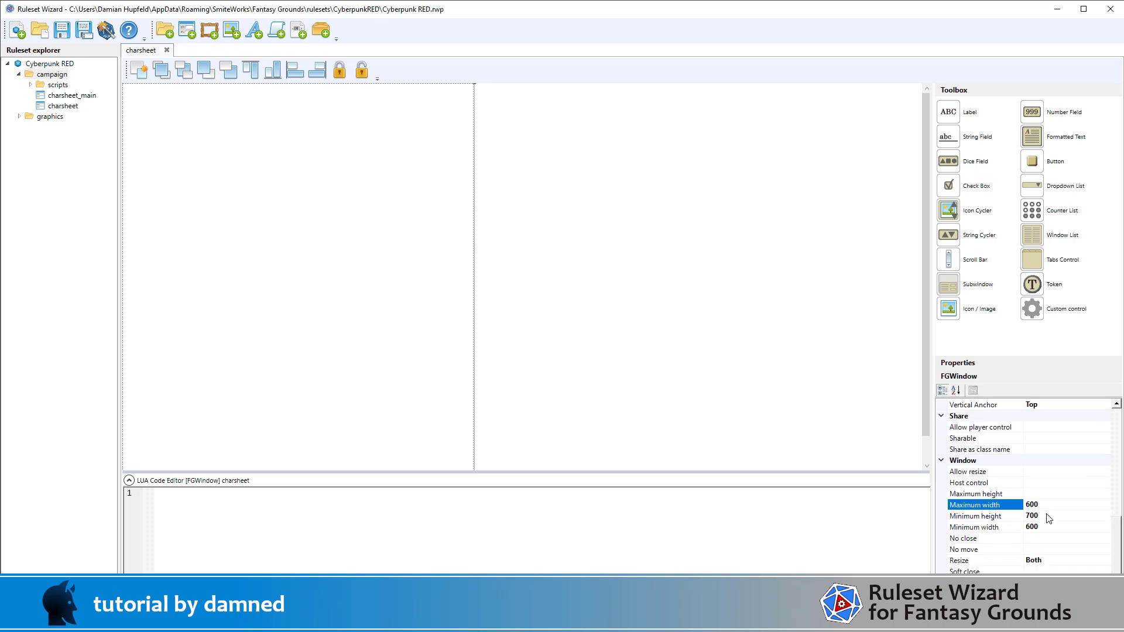
click(1052, 560)
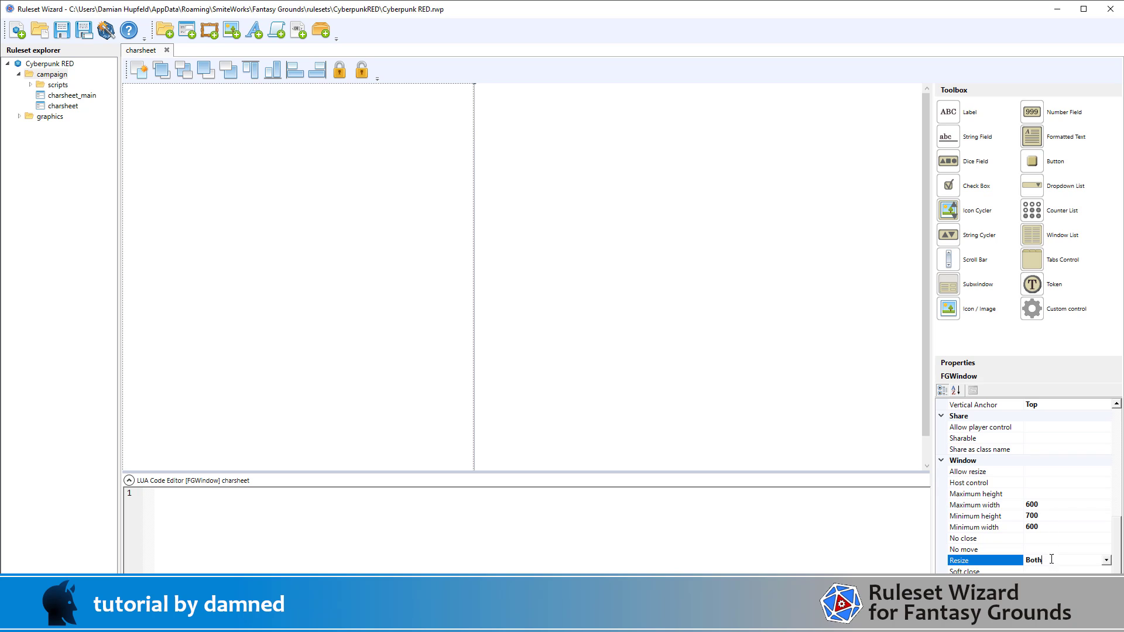
click(1106, 560)
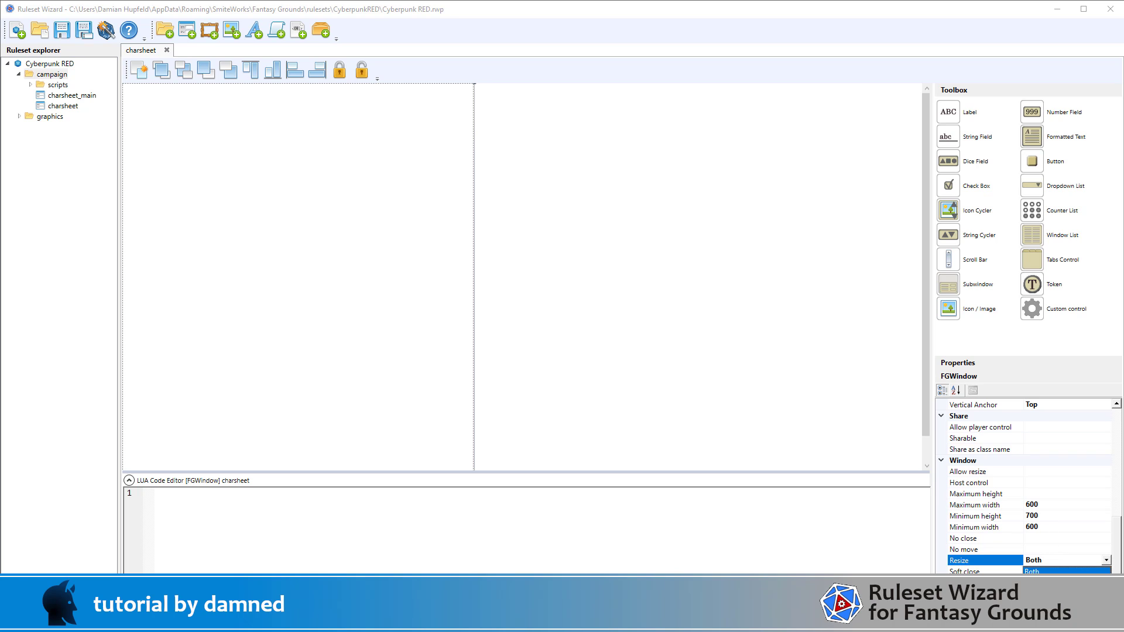
click(1048, 594)
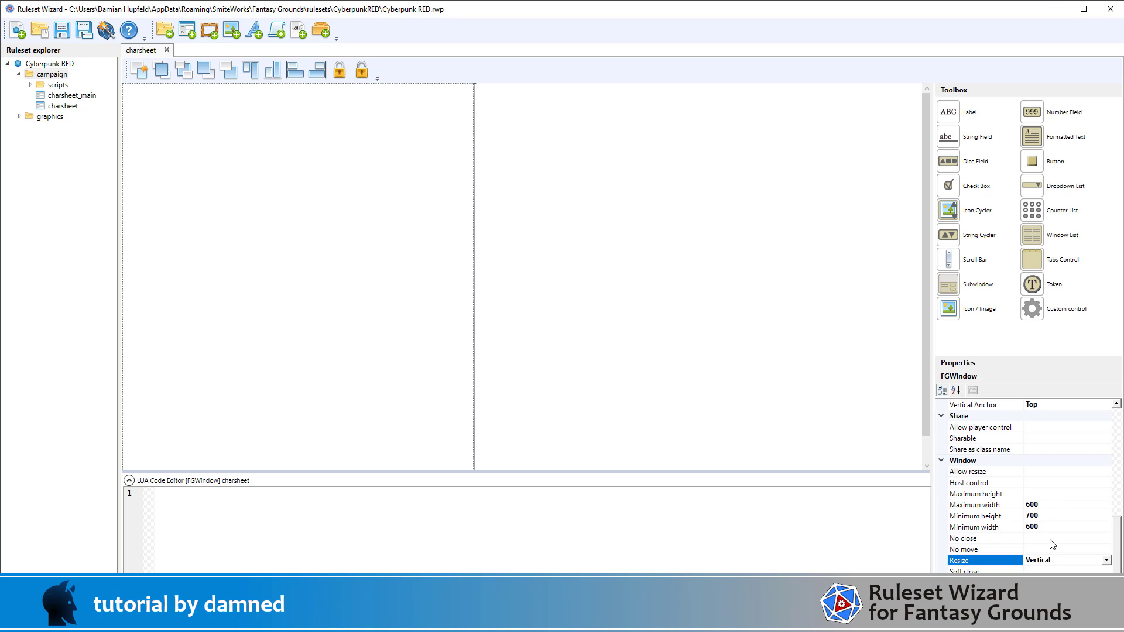
scroll(1052, 544, up, 2)
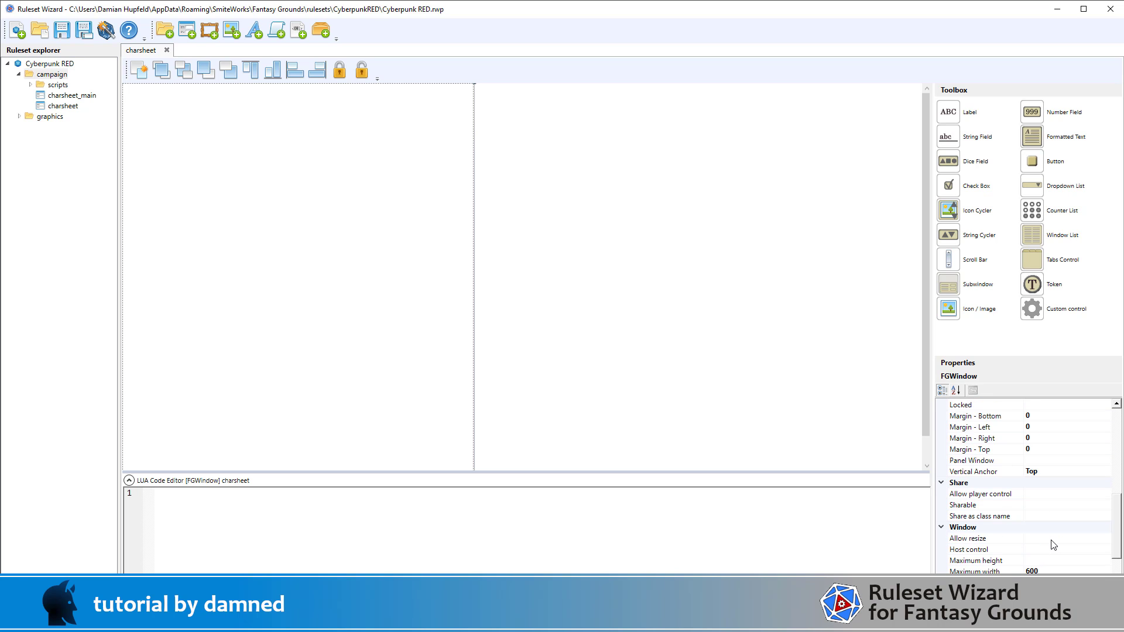
scroll(1053, 545, up, 2)
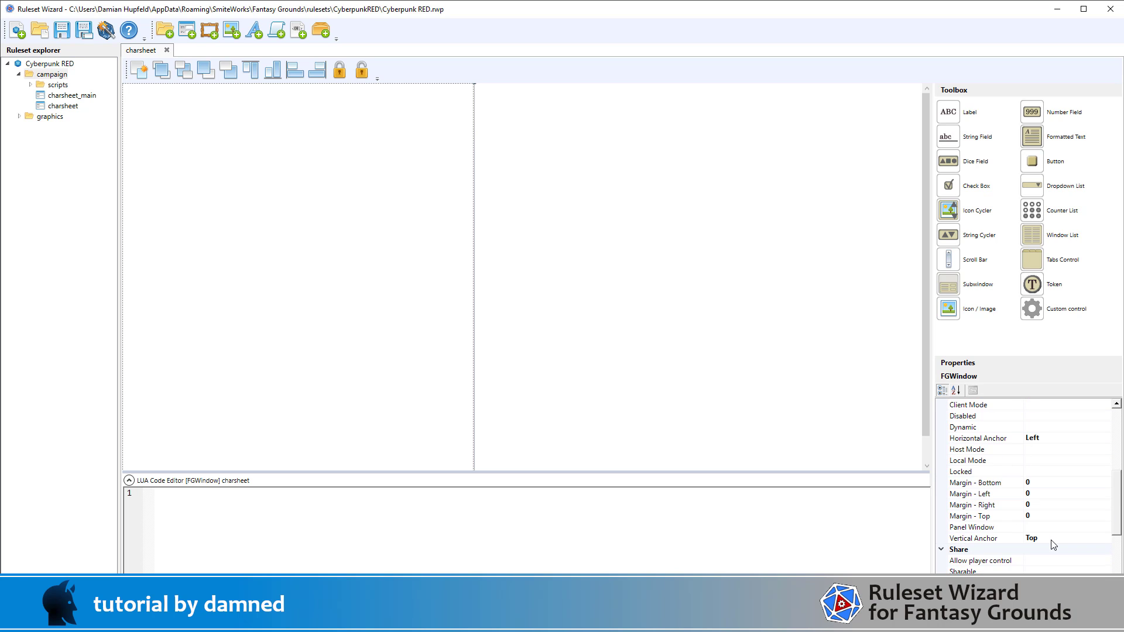
scroll(1054, 544, up, 2)
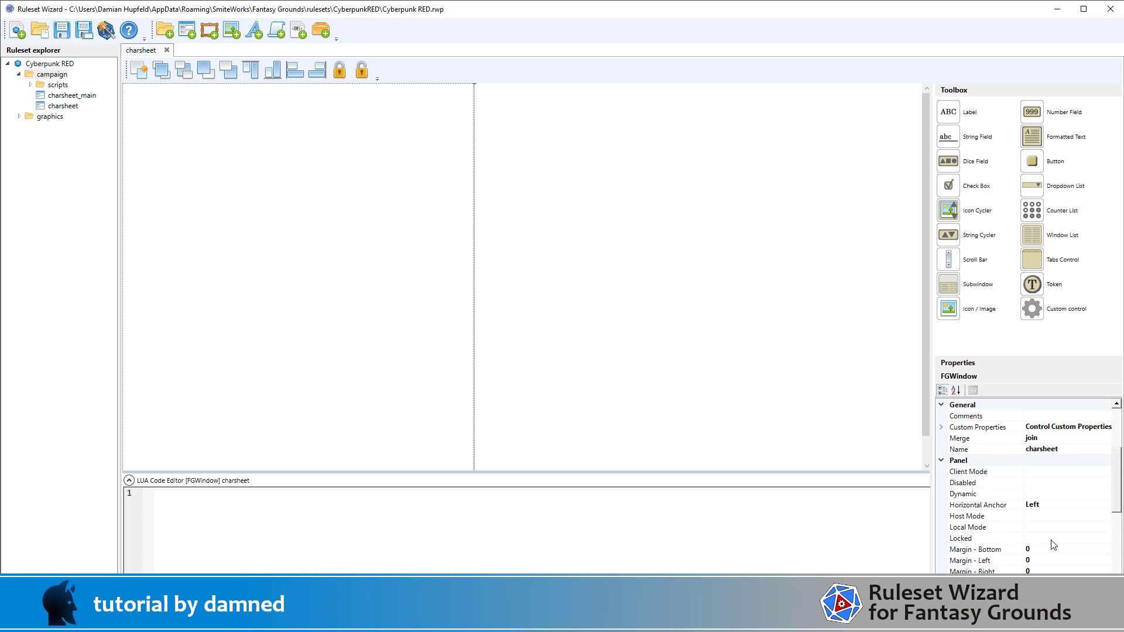
scroll(1054, 544, up, 3)
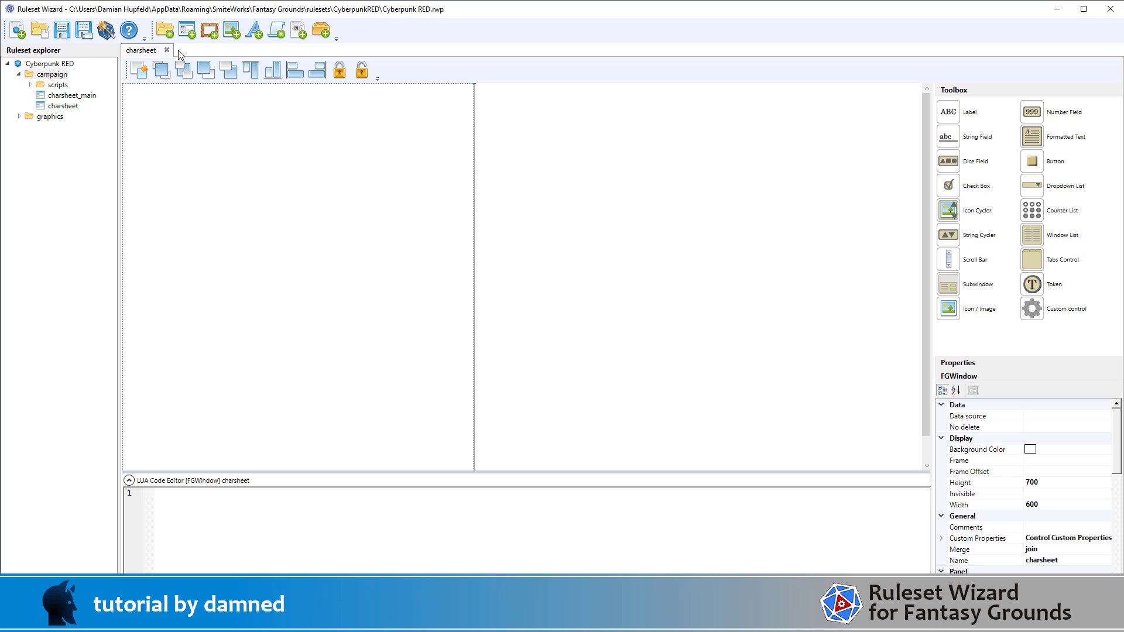
Build Cyberpunk RED.pak, check the framed name header in Fantasy Grounds, then switch away.
click(107, 34)
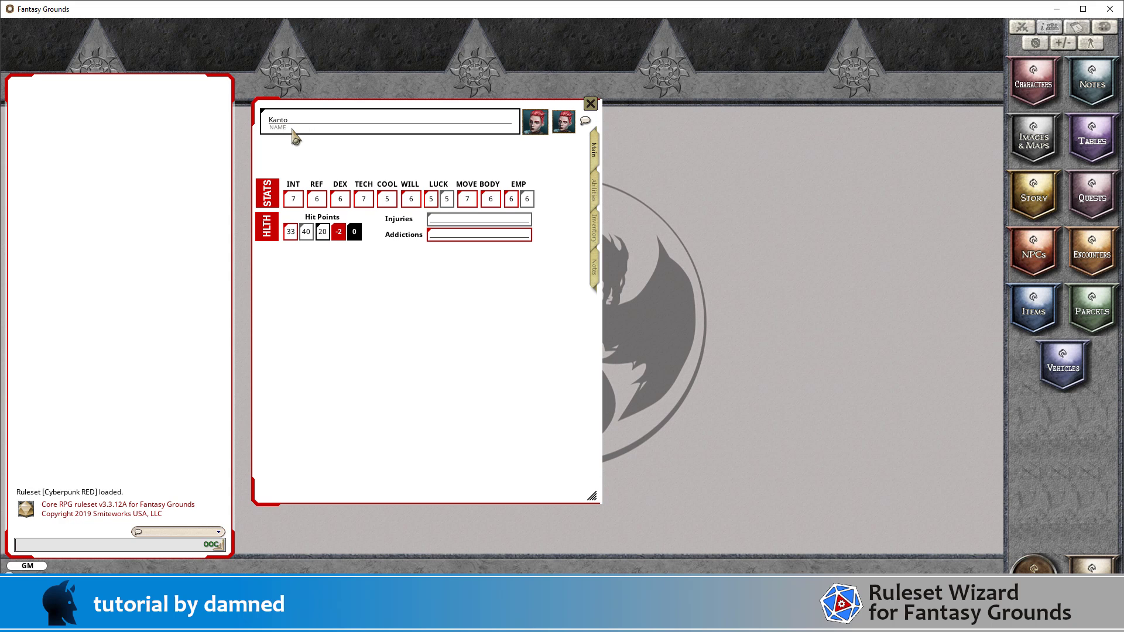
key(alt+Tab)
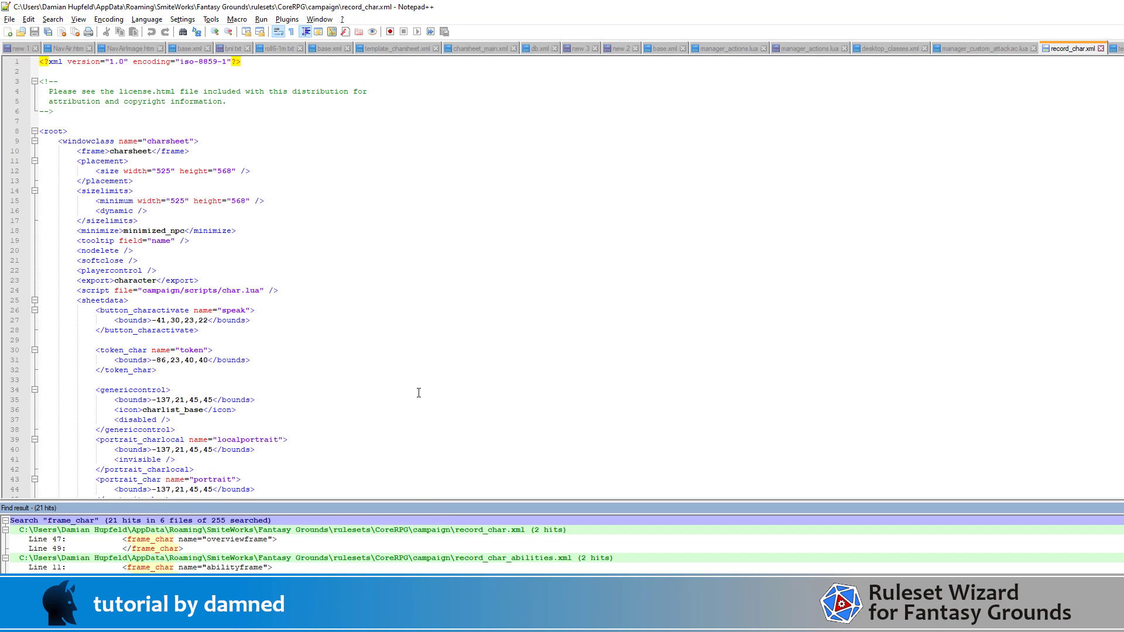
Select the string_labeled name block on lines 50–55 of record_char.xml, then return to Ruleset Wizard.
scroll(420, 391, down, 3)
scroll(420, 392, down, 5)
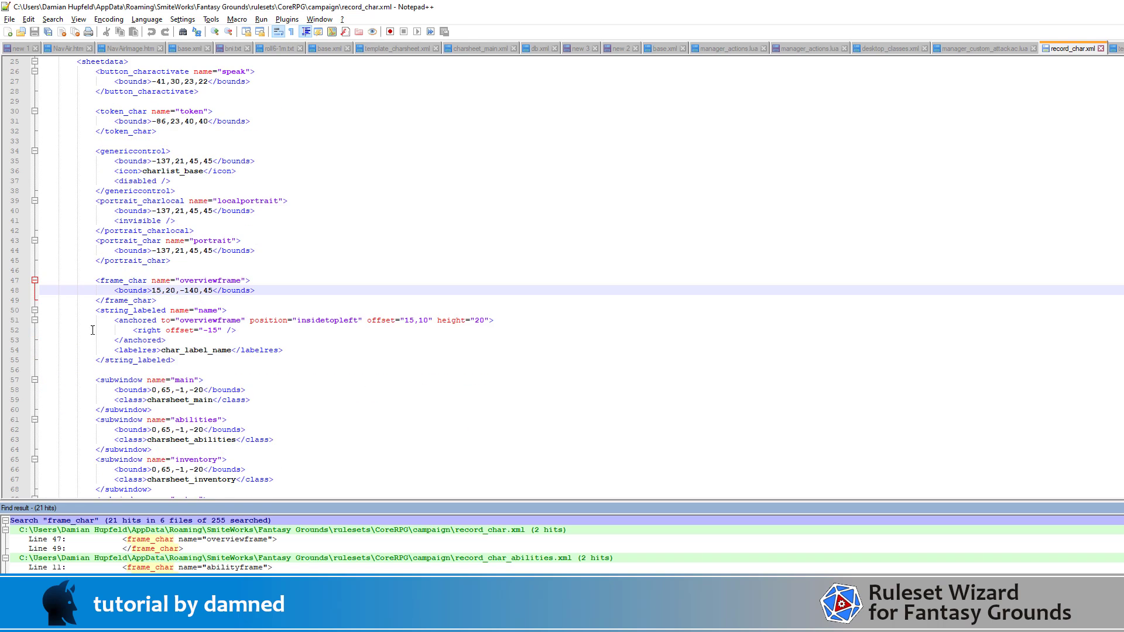
drag(11, 315, 6, 369)
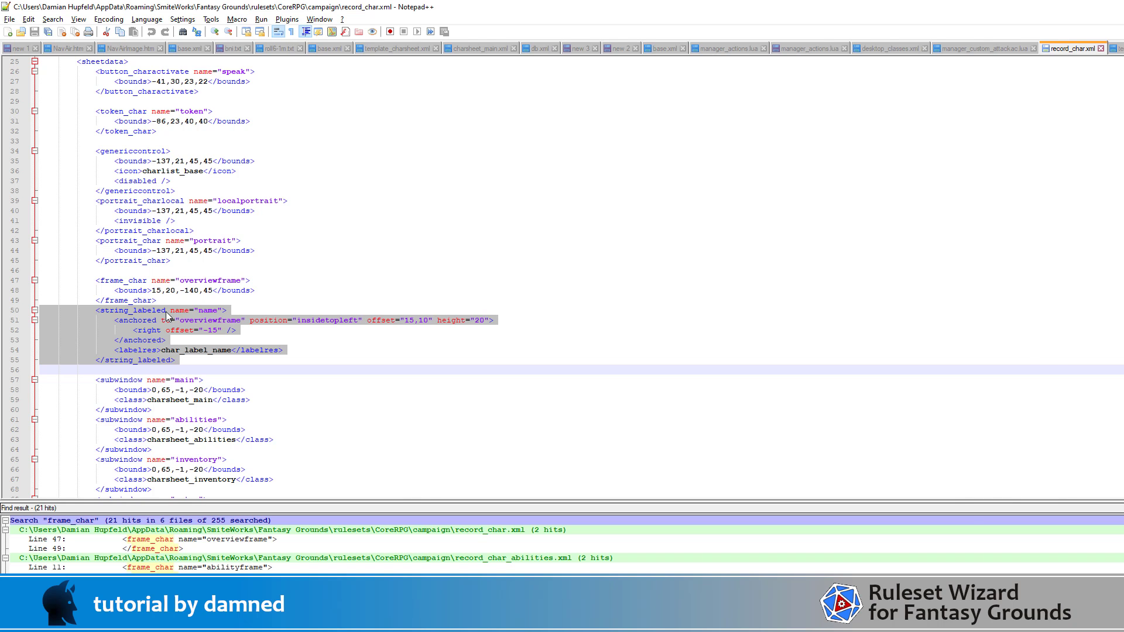
key(alt+Tab)
key(alt+Tab)
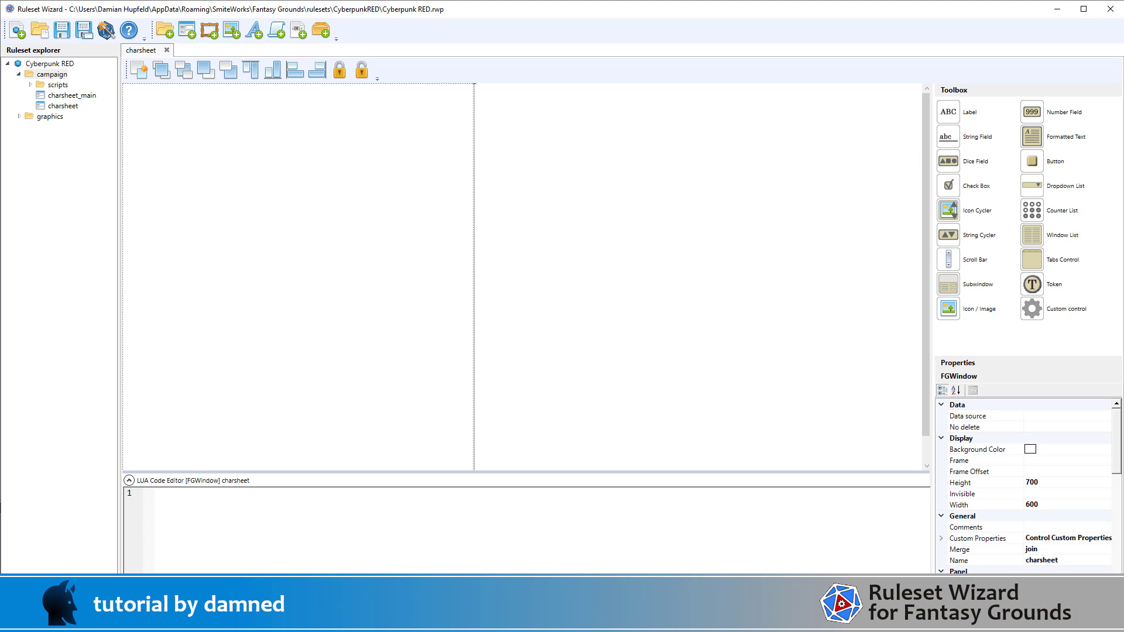
Place a string field on the charsheet at X 15, Y 33 with width 120.
key(alt+Tab)
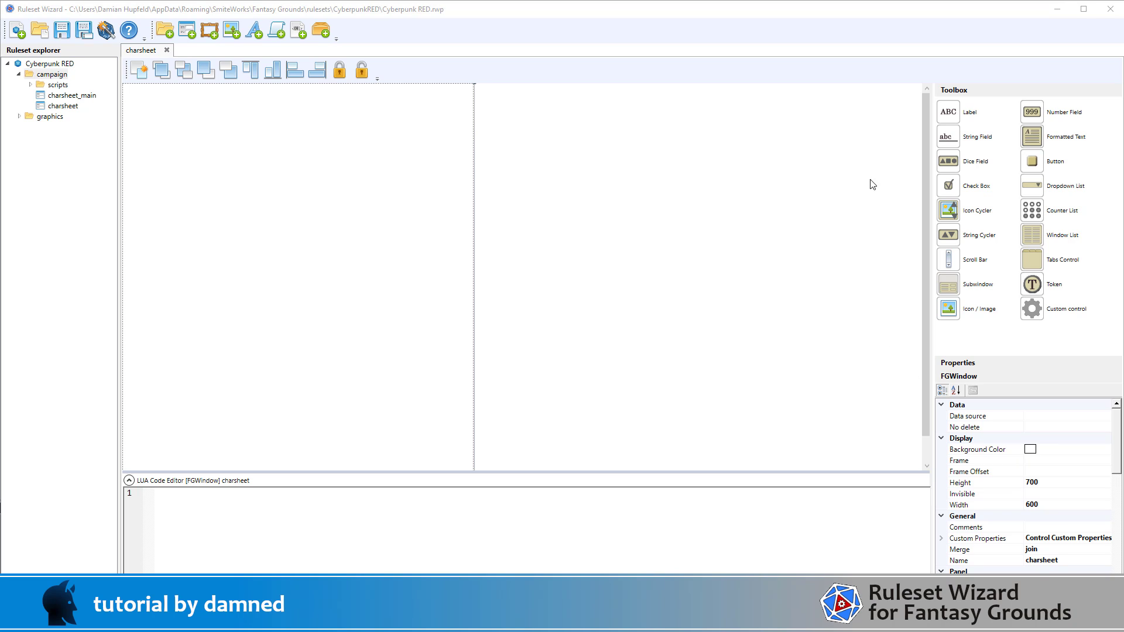
drag(976, 144, 155, 96)
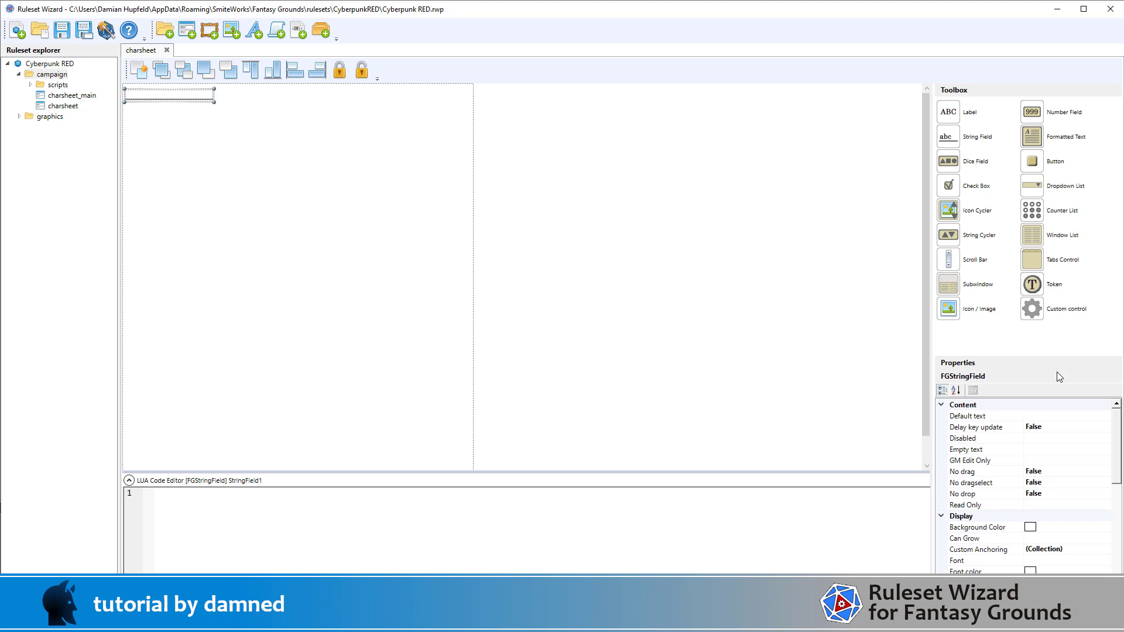
scroll(1043, 479, down, 2)
scroll(1045, 491, down, 5)
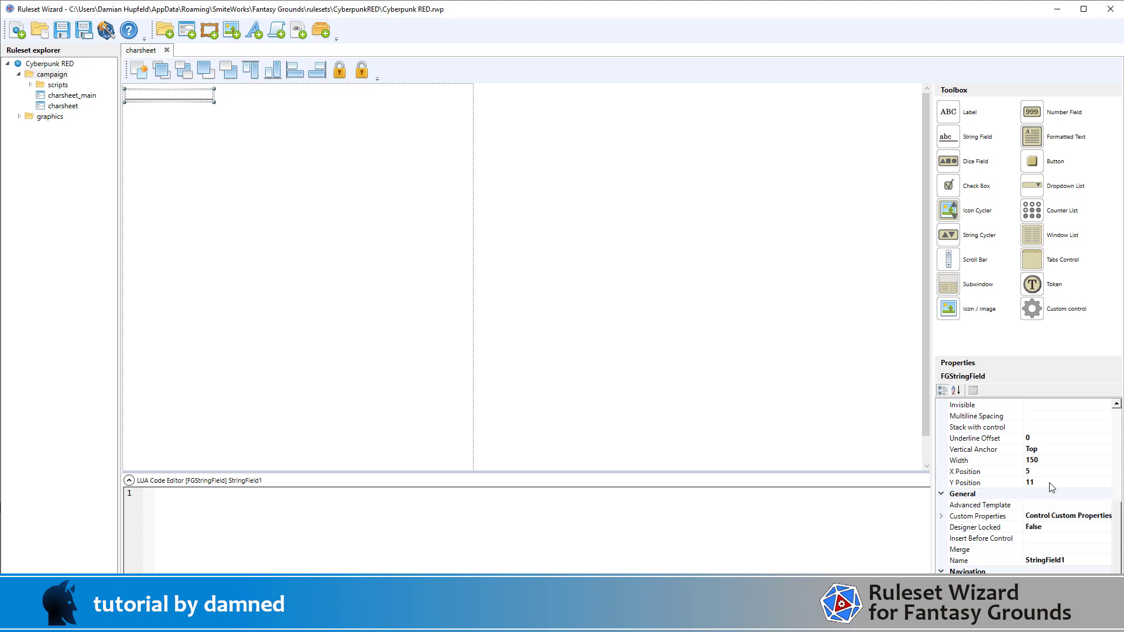
click(1049, 483)
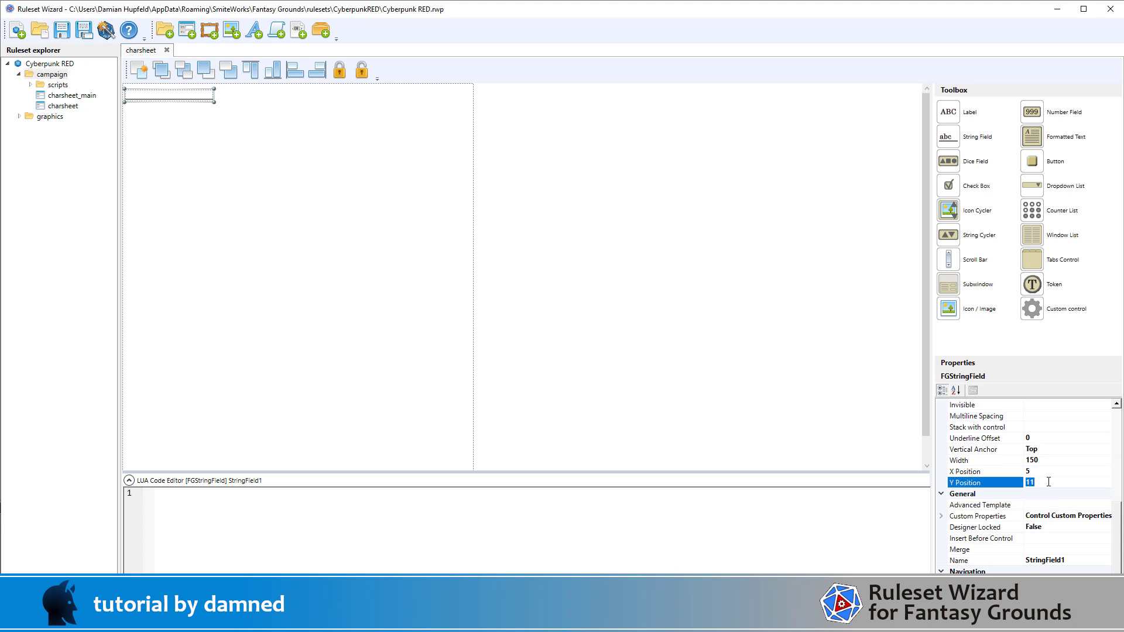
text(33)
click(1044, 471)
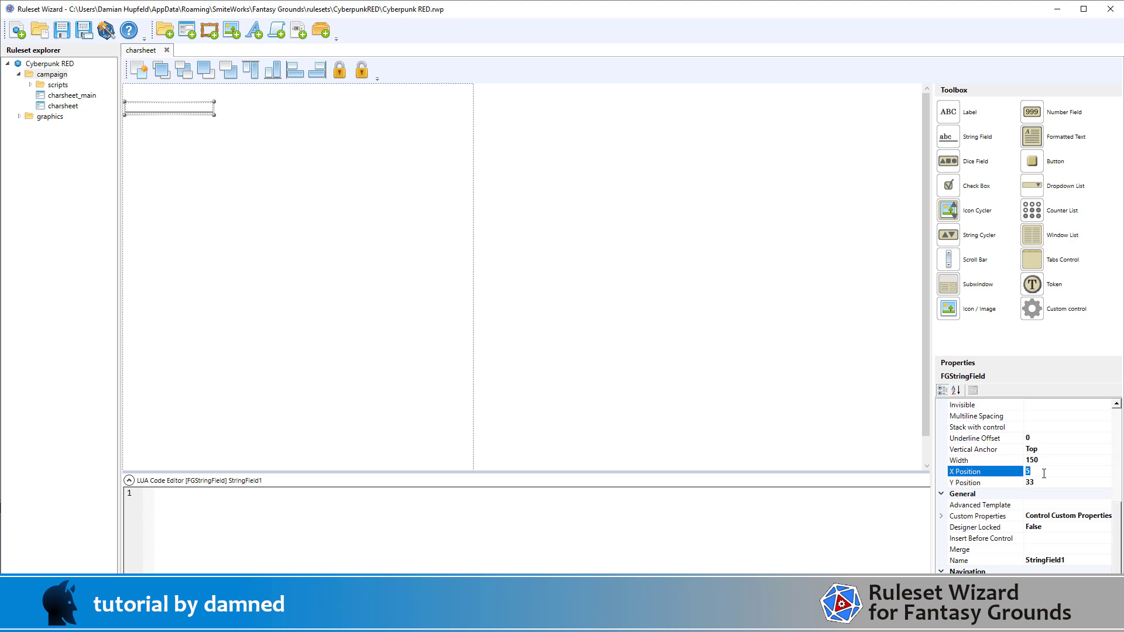
text(15)
click(1056, 460)
text(120)
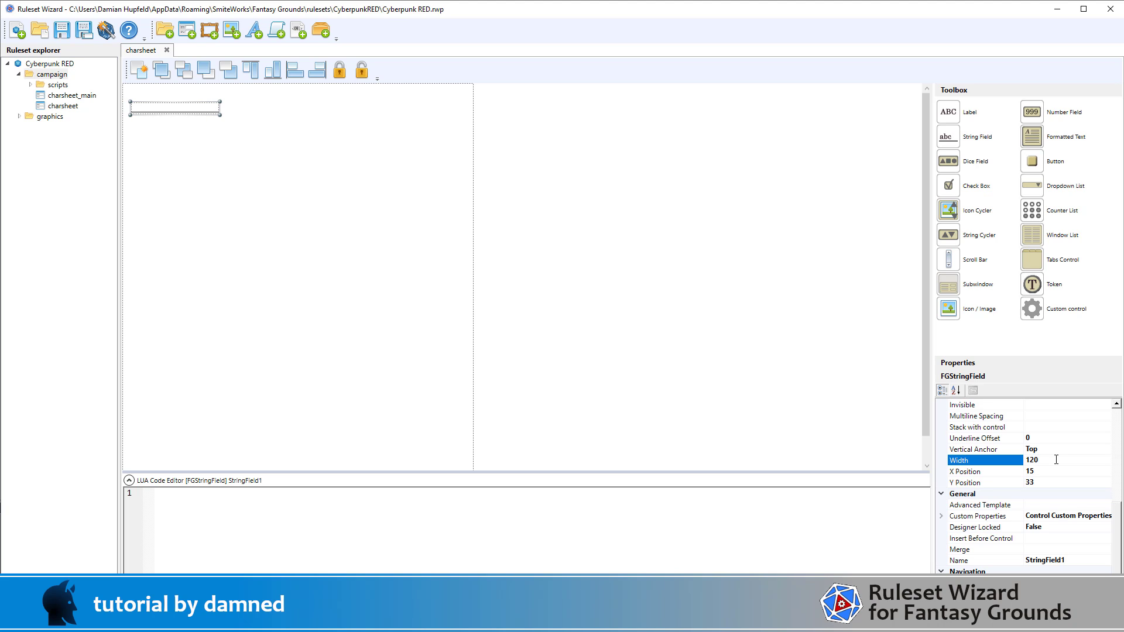
scroll(1076, 468, up, 4)
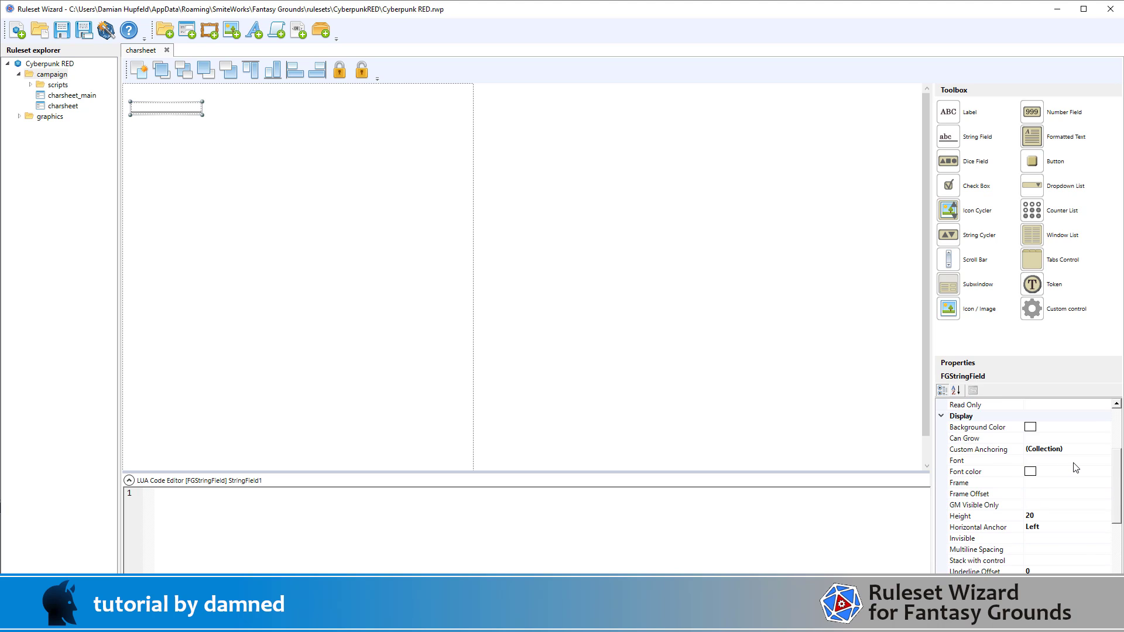
Name the string field 'name', set its merge to join, and apply the string_labeled template.
scroll(1076, 468, down, 3)
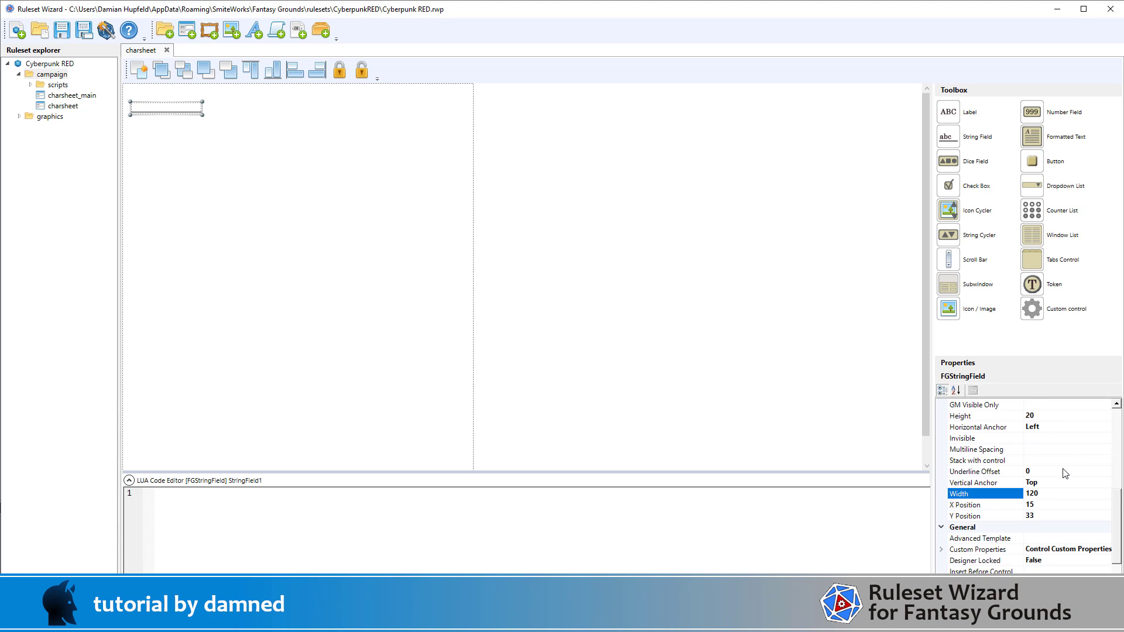
scroll(1065, 477, down, 1)
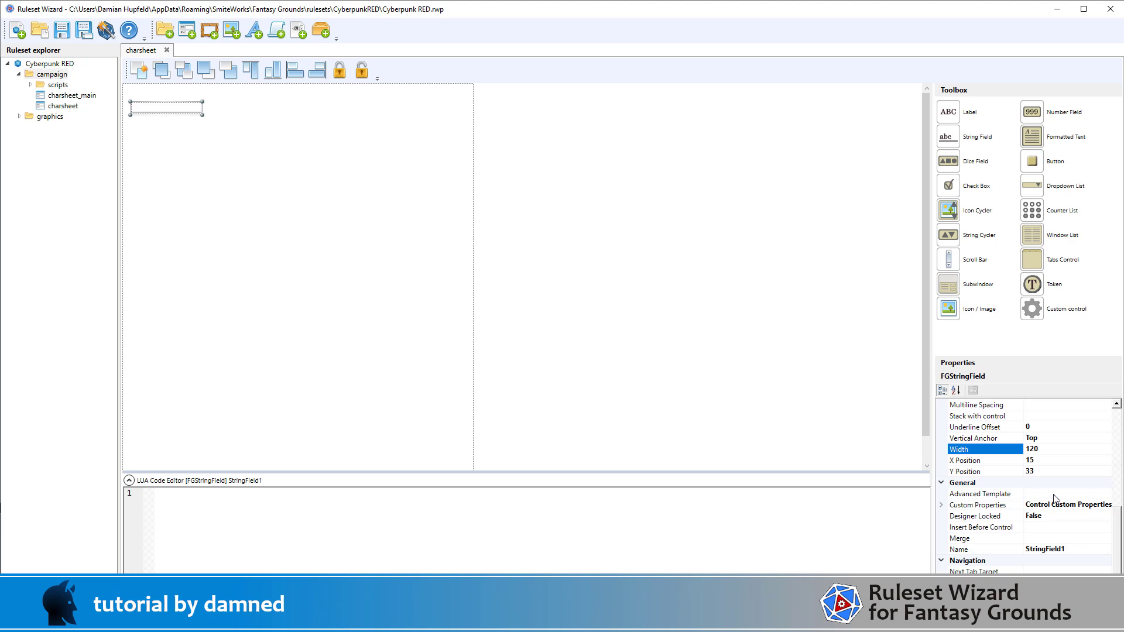
click(1069, 549)
double_click(1069, 549)
text(name)
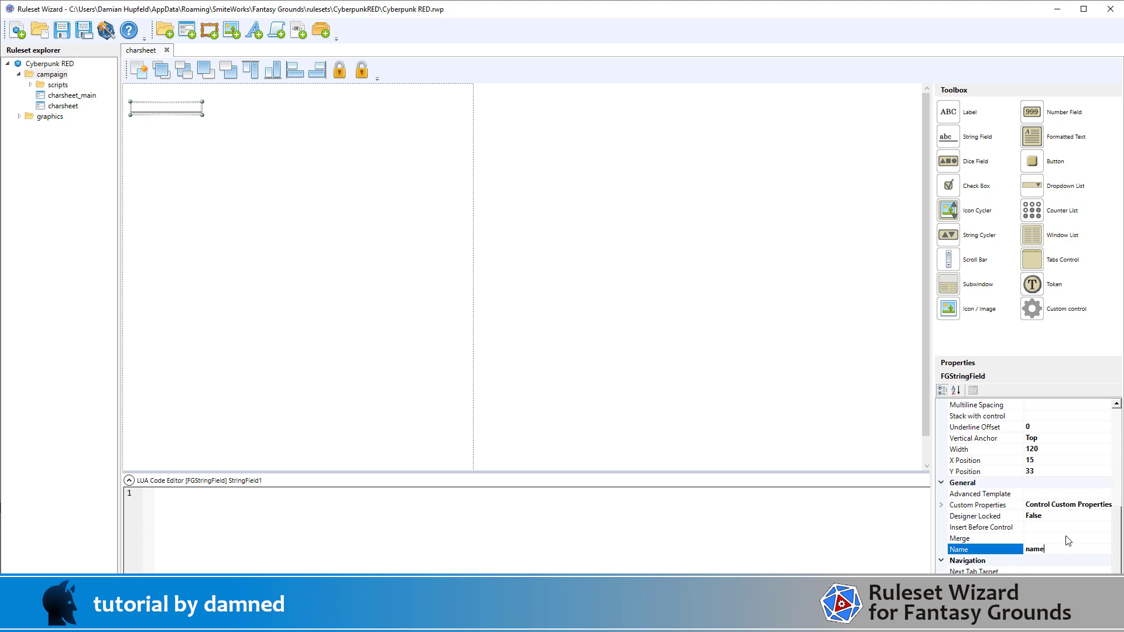
click(1063, 539)
key(Down)
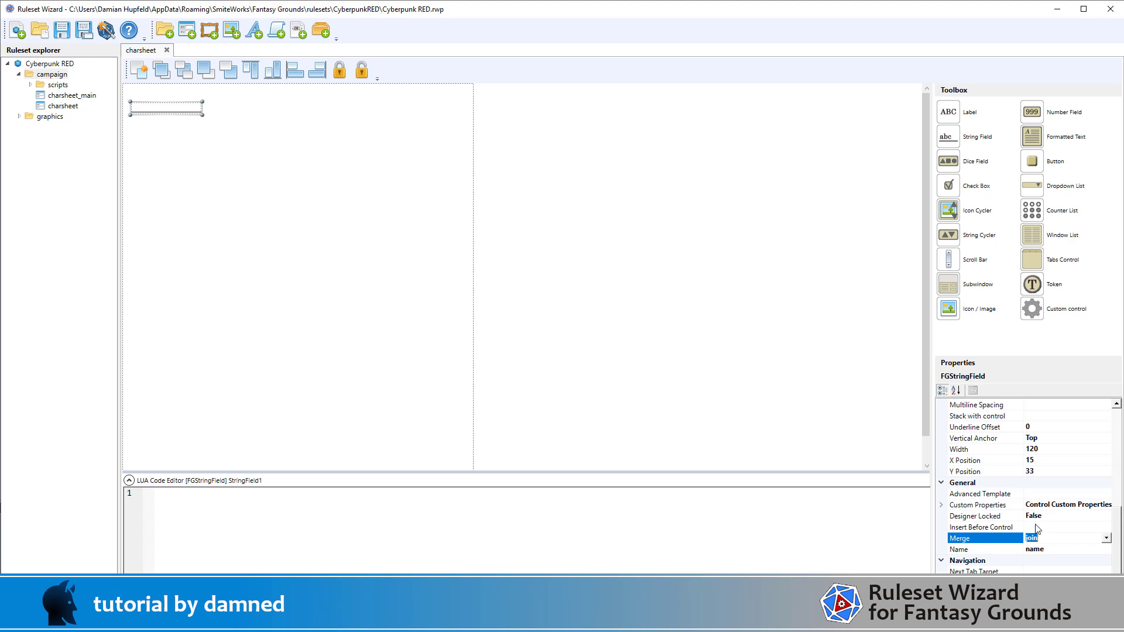
click(1051, 494)
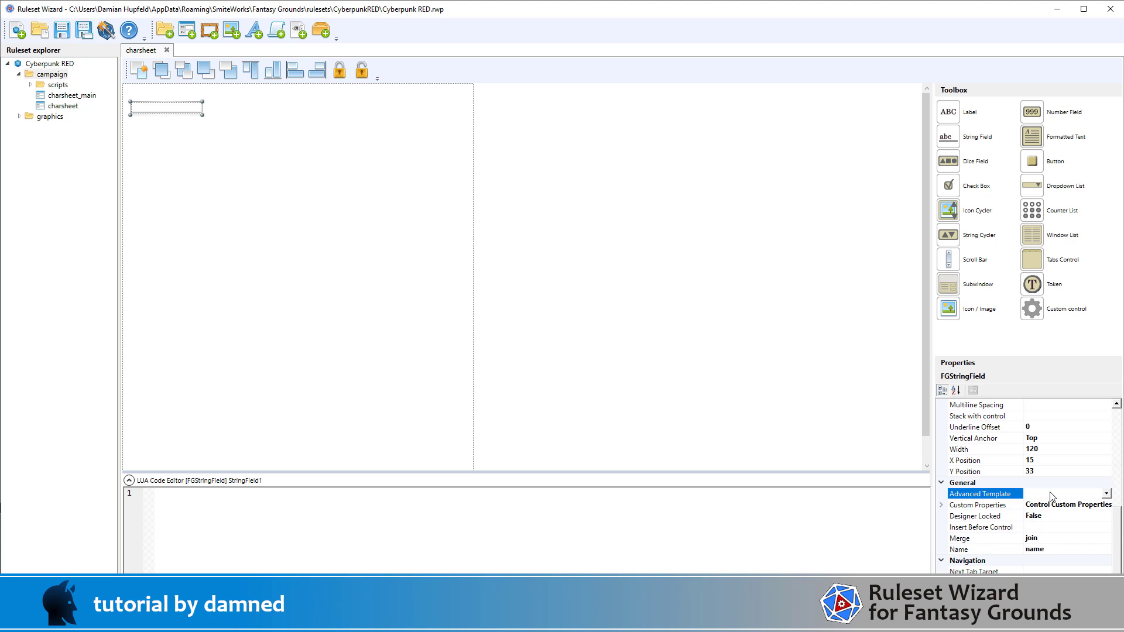
text(string_labeled)
click(1107, 507)
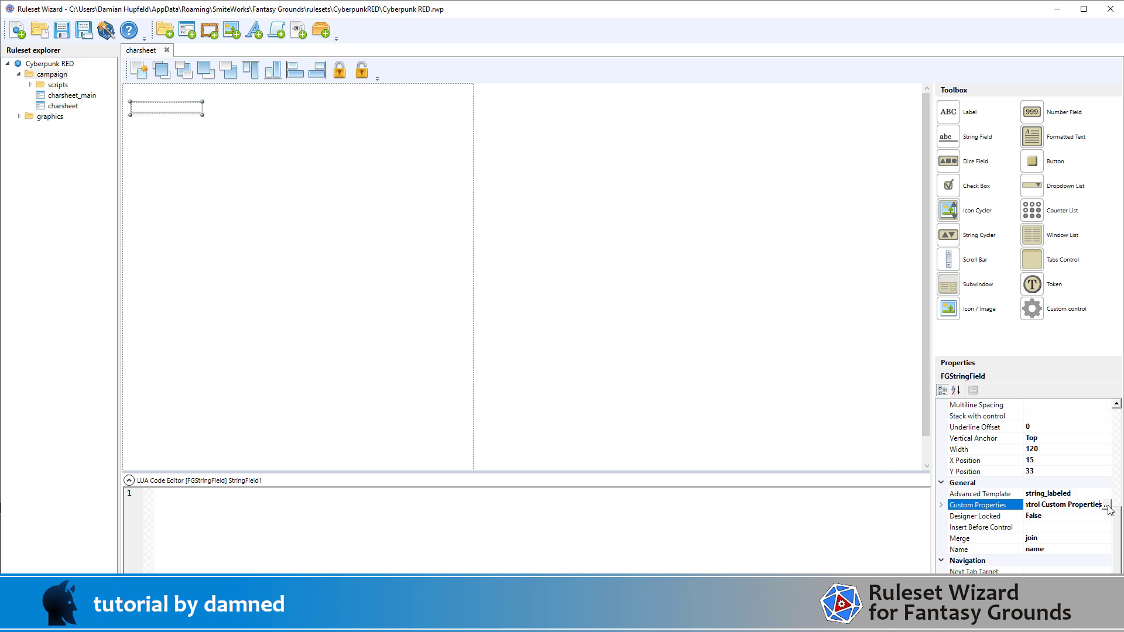
Add a custom label property with value Name to the field, then build Cyberpunk RED.pak.
click(1106, 506)
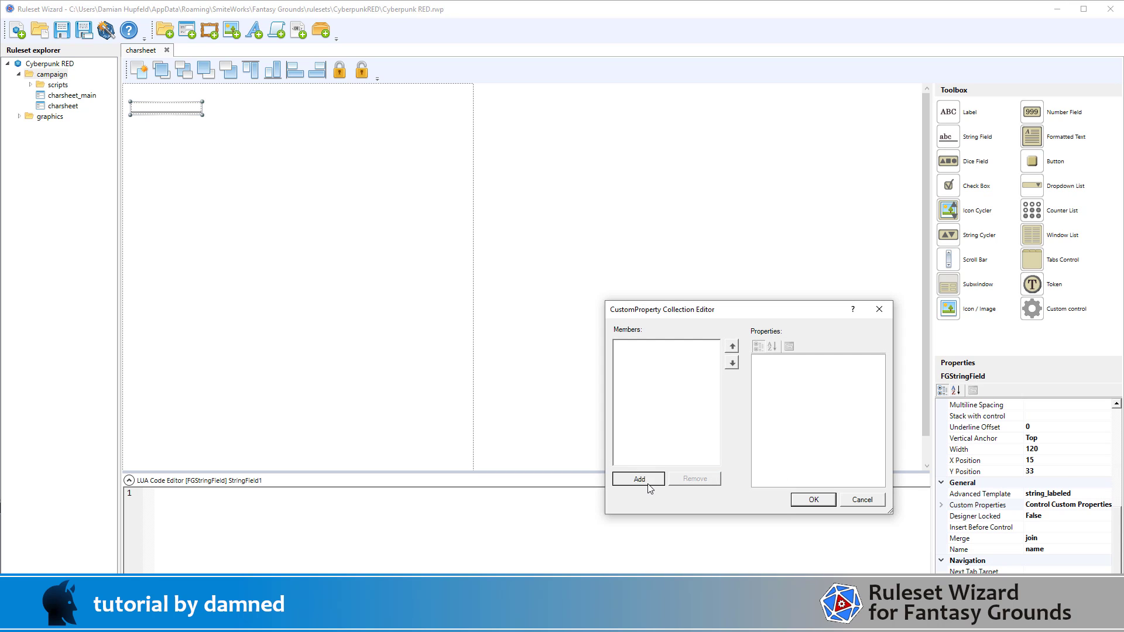
click(639, 479)
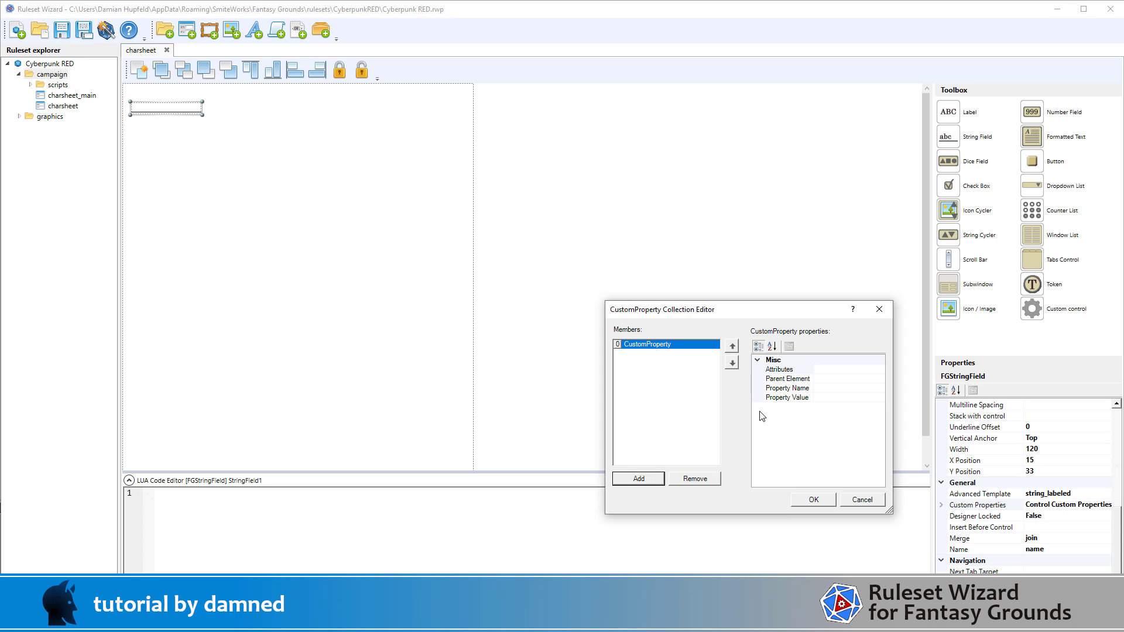
click(843, 388)
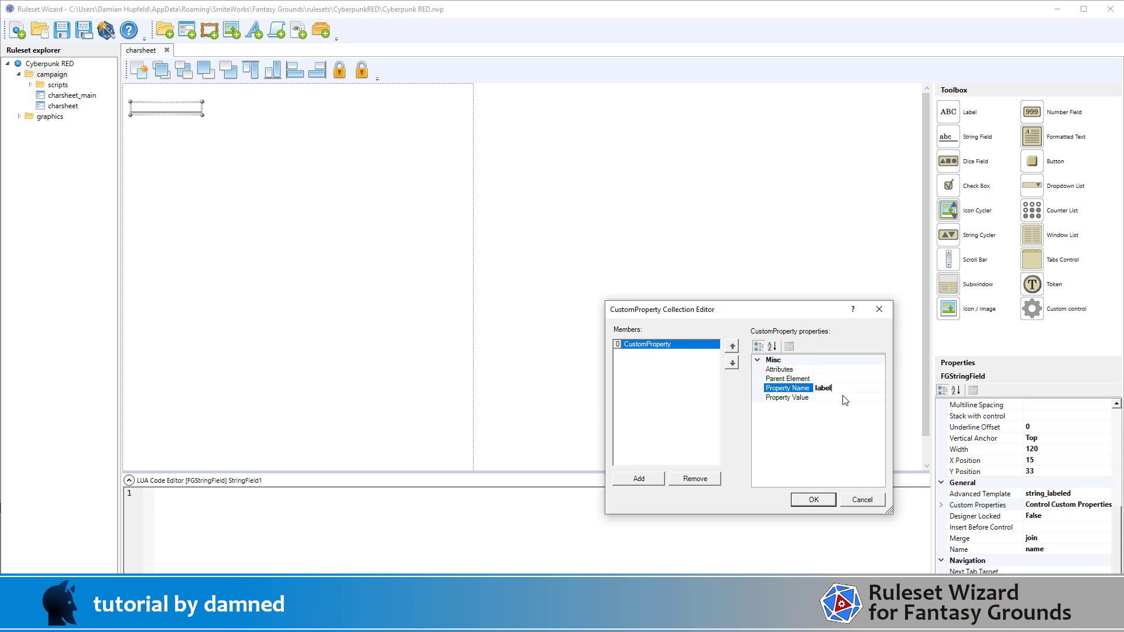
click(844, 397)
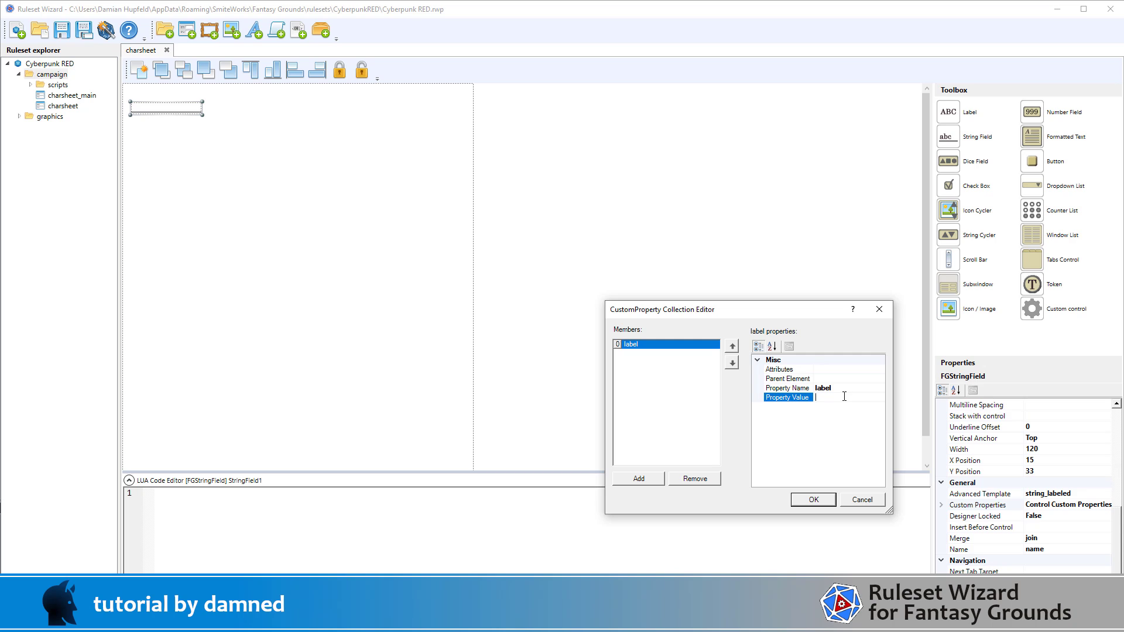
text(Name)
click(813, 499)
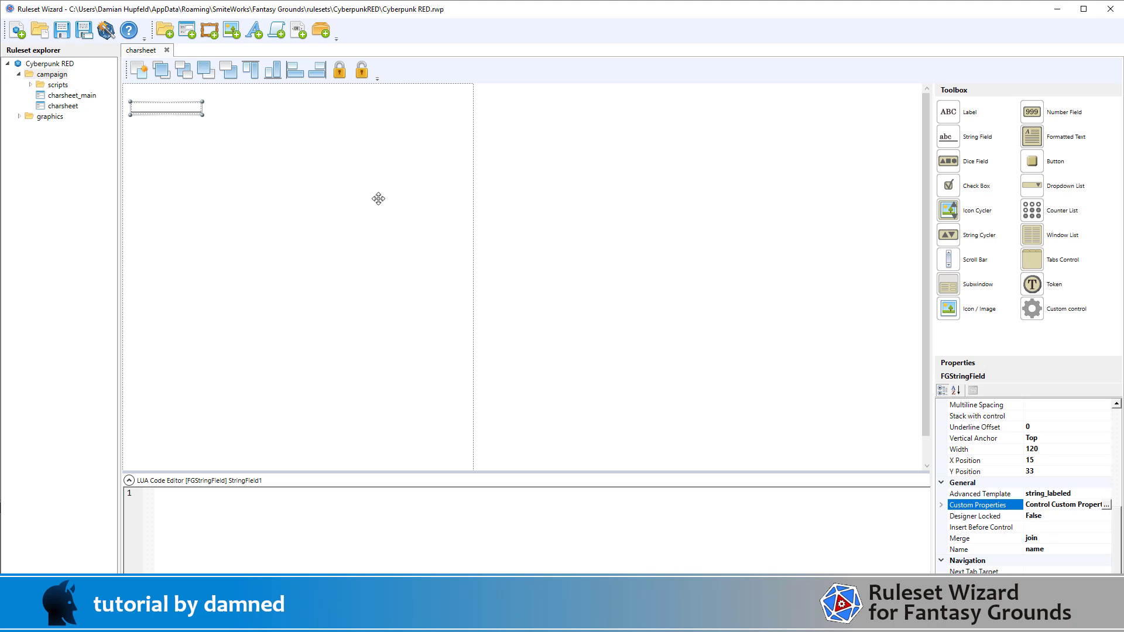
click(109, 31)
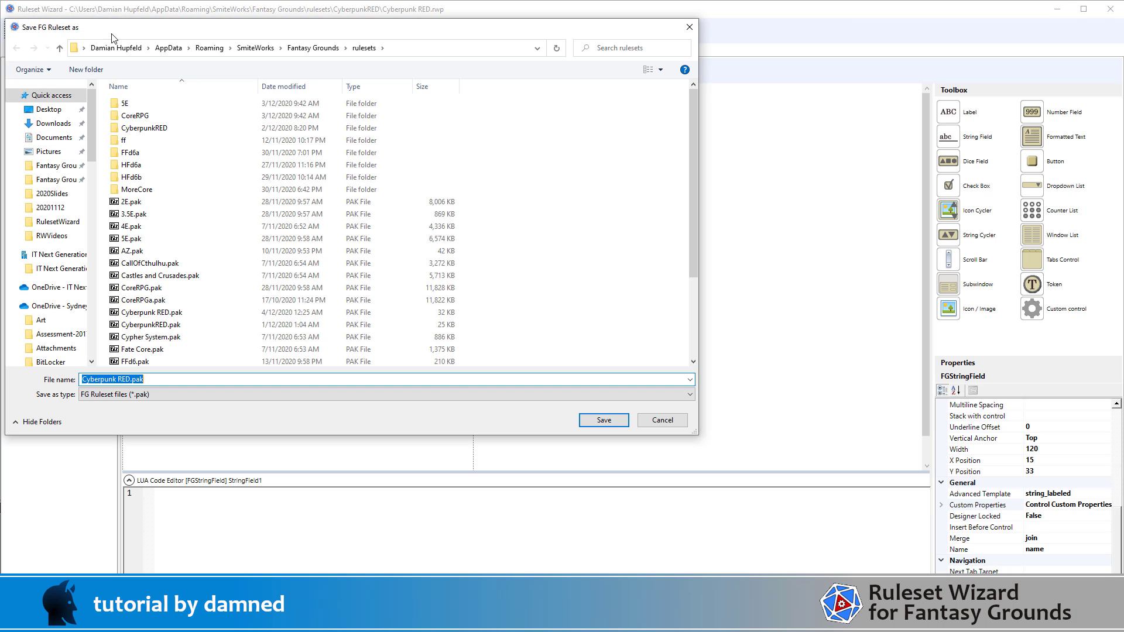
click(602, 422)
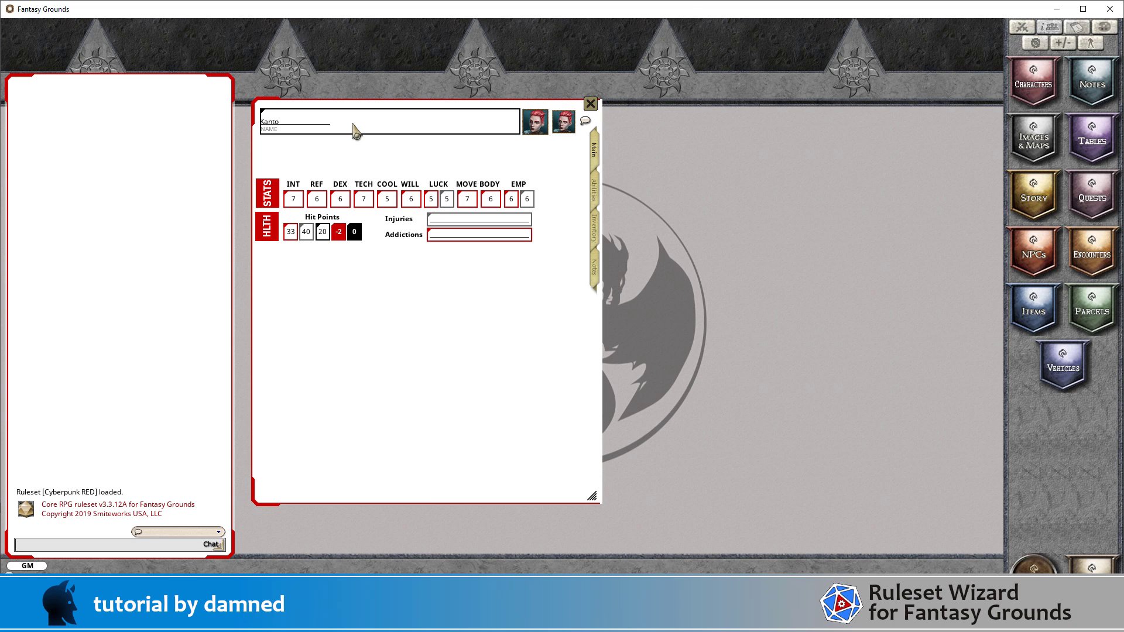
Check the narrower NAME-labelled name field in Fantasy Grounds, then go back to Ruleset Wizard.
key(alt+Tab)
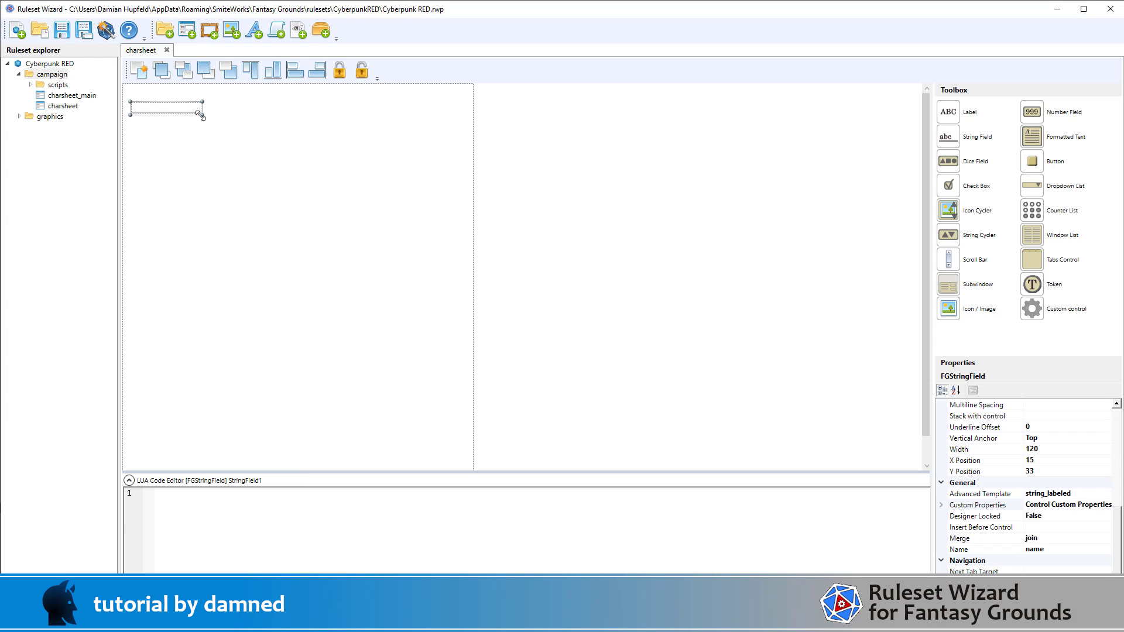
Nudge the name string field 5 pixels right to X 20.
click(174, 108)
key(Right)
key(Right)
key(Right)
key(Right)
key(Right)
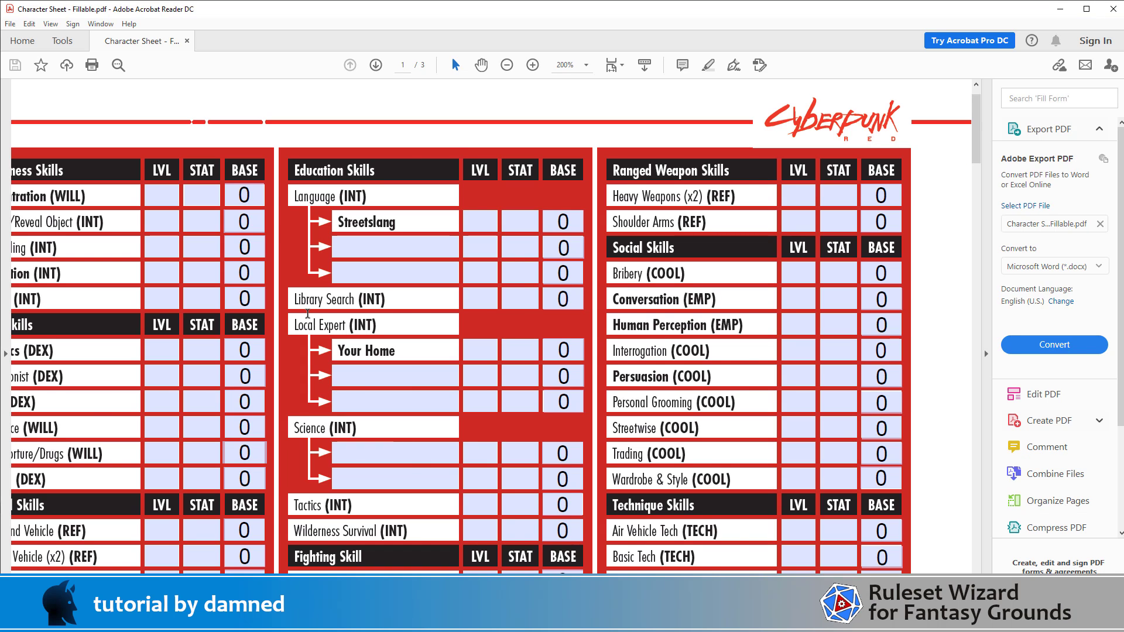
scroll(307, 314, down, 3)
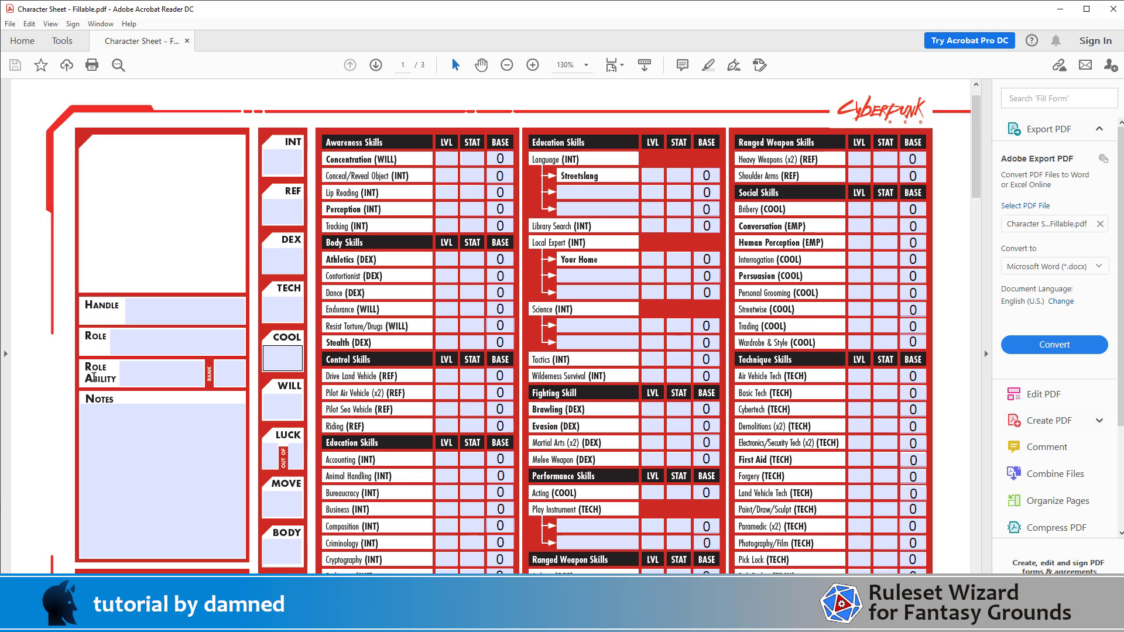
Inspect the Role Ability, Role and Handle fields on the Cyberpunk PDF sheet, then return to Ruleset Wizard.
click(229, 377)
click(121, 377)
click(127, 339)
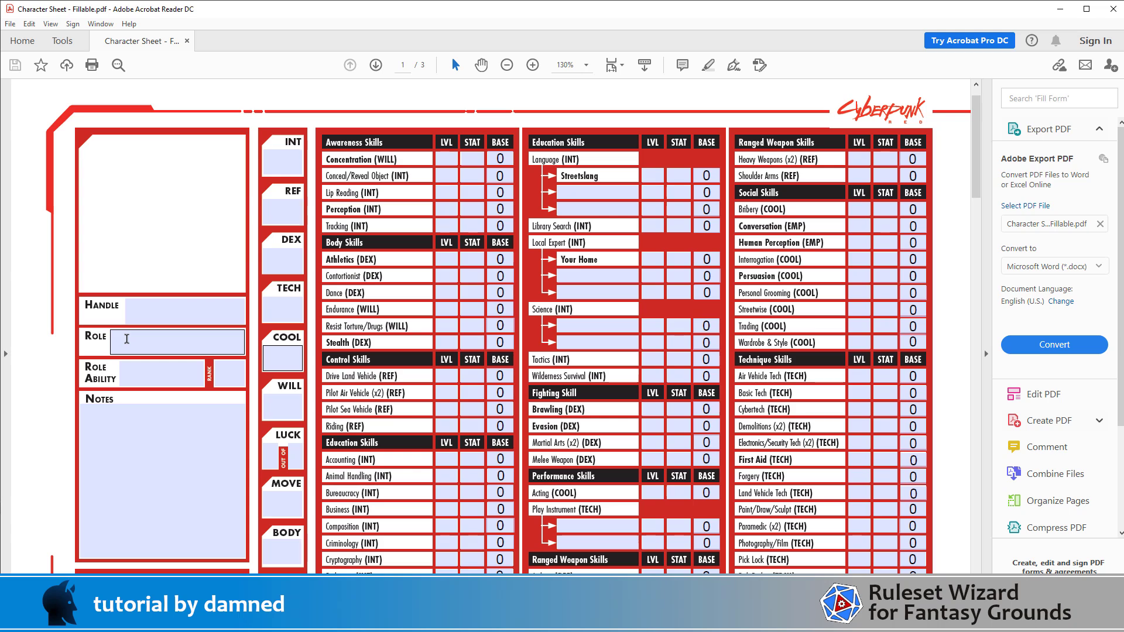
click(128, 310)
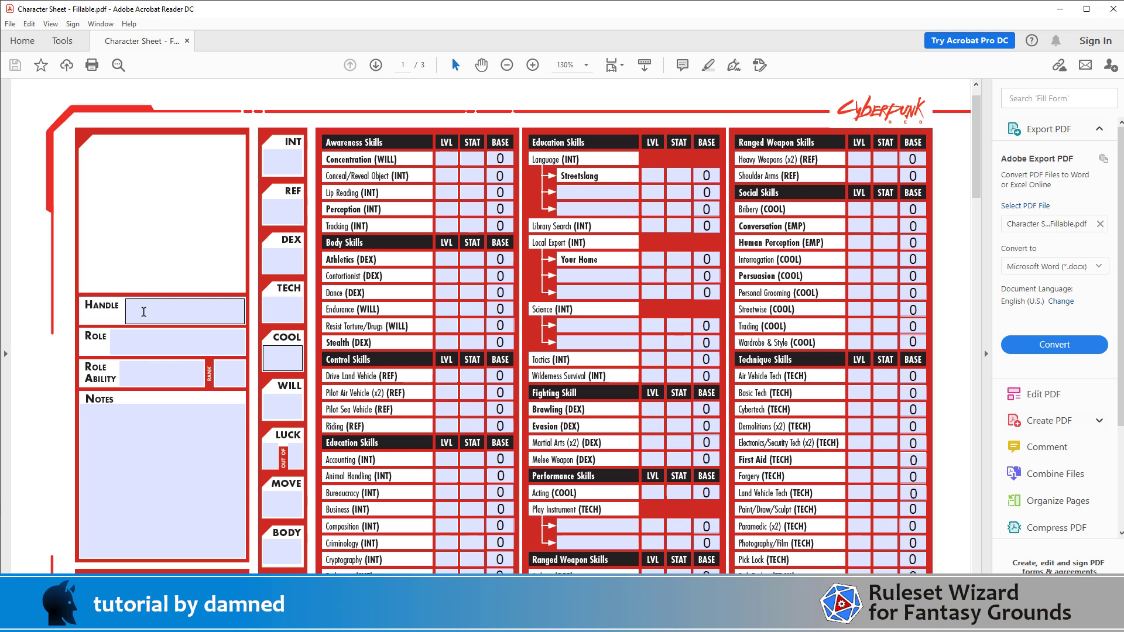
click(203, 350)
key(alt+Tab)
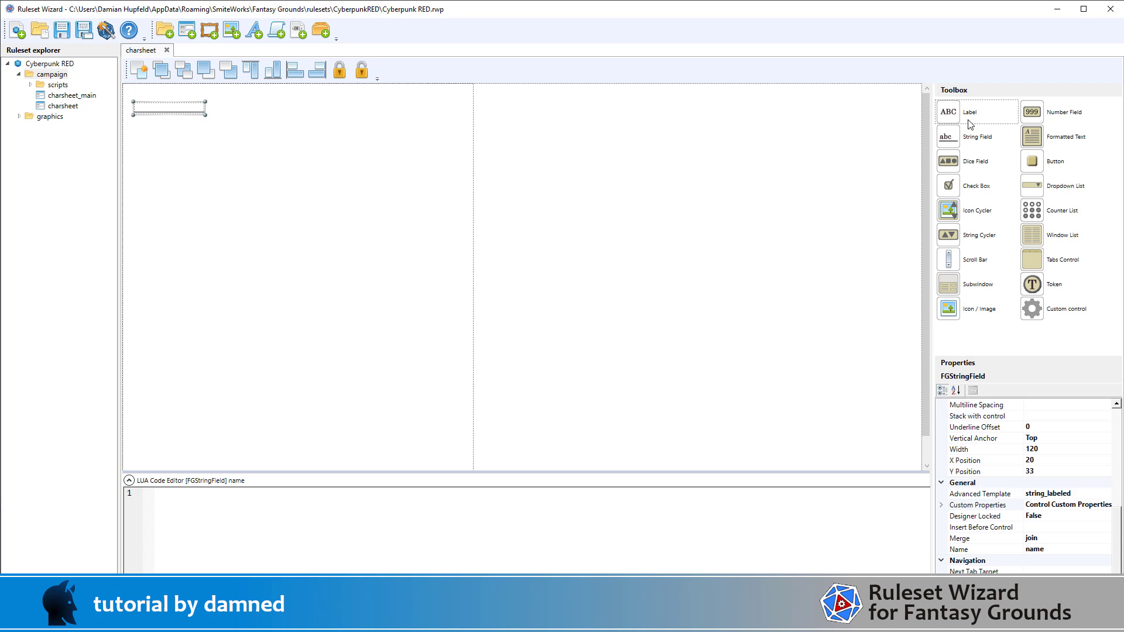
Add a new string field beside the name field and align both fields' bottom edges.
click(951, 117)
click(954, 138)
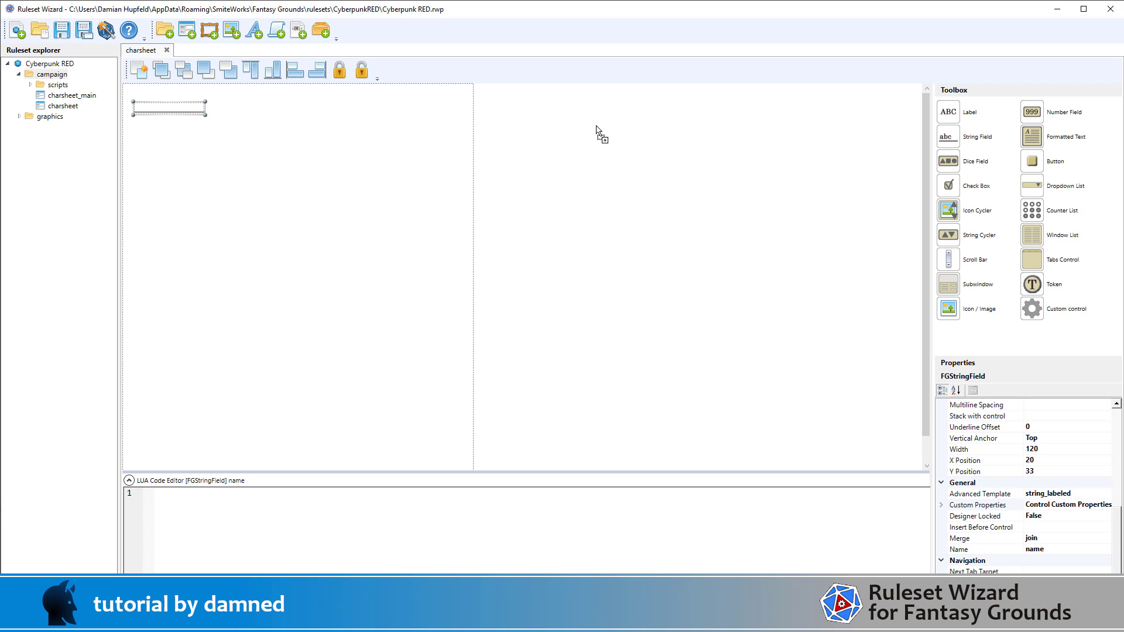
click(272, 110)
drag(297, 117, 237, 112)
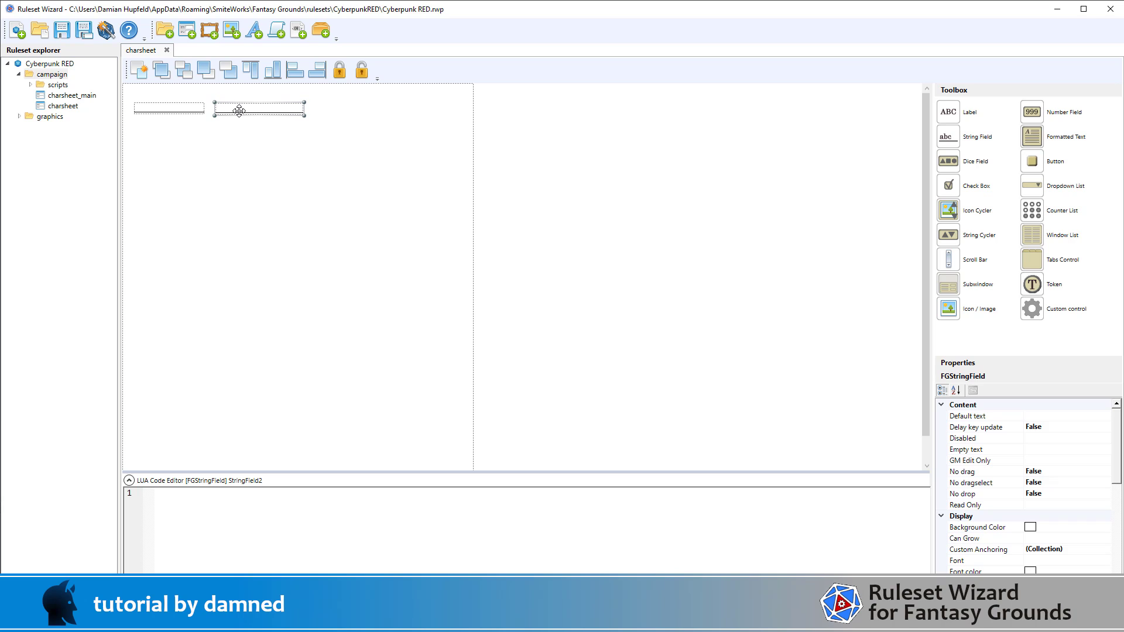
ctrl+click(196, 110)
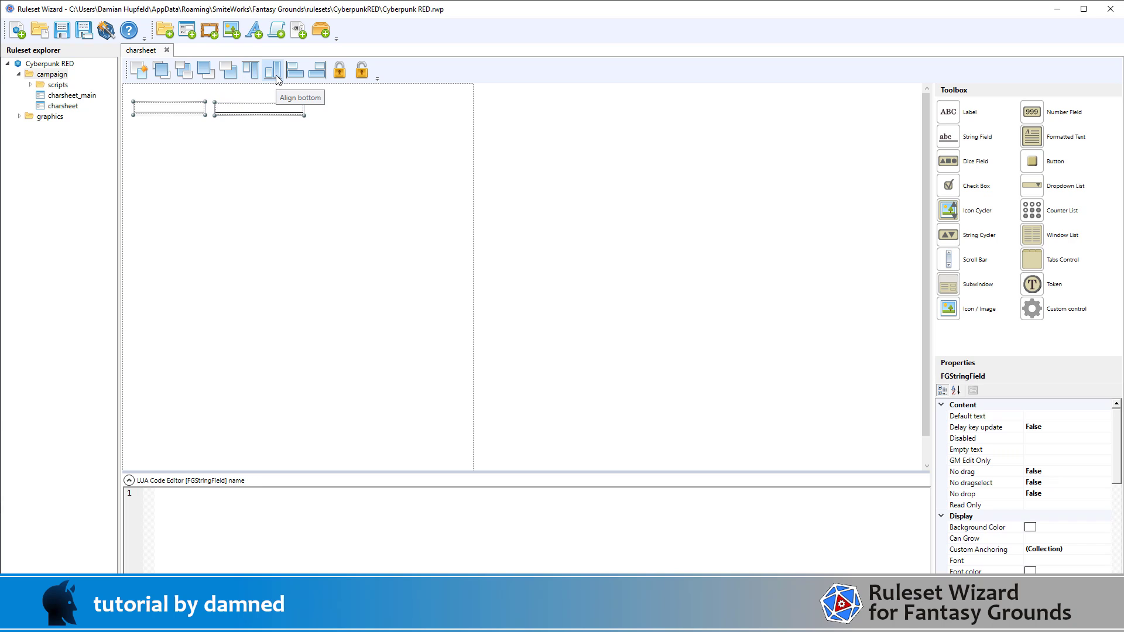
click(278, 80)
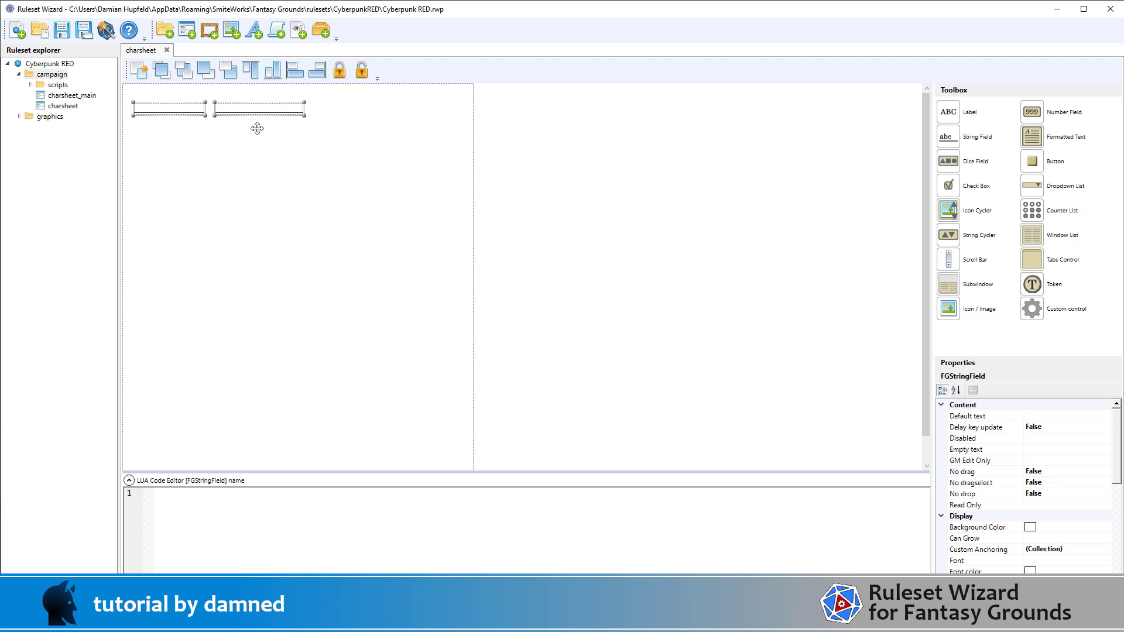
key(Up)
key(Up)
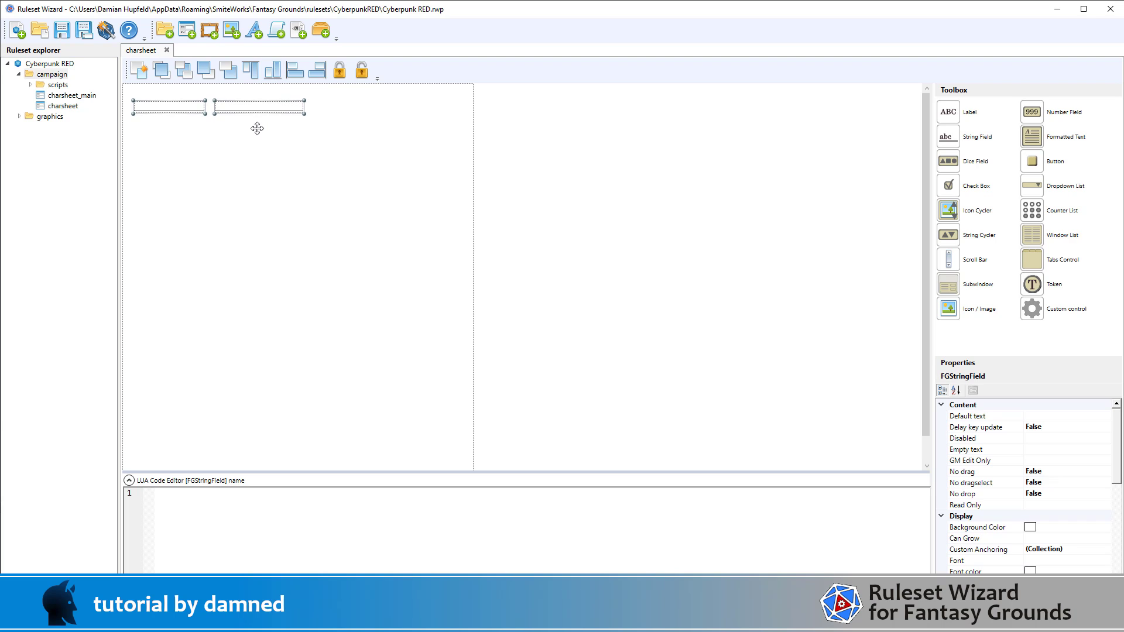
Compare the two fields' positions and nudge the new field left to X 150, Y 33.
click(254, 167)
click(245, 108)
scroll(1086, 501, down, 4)
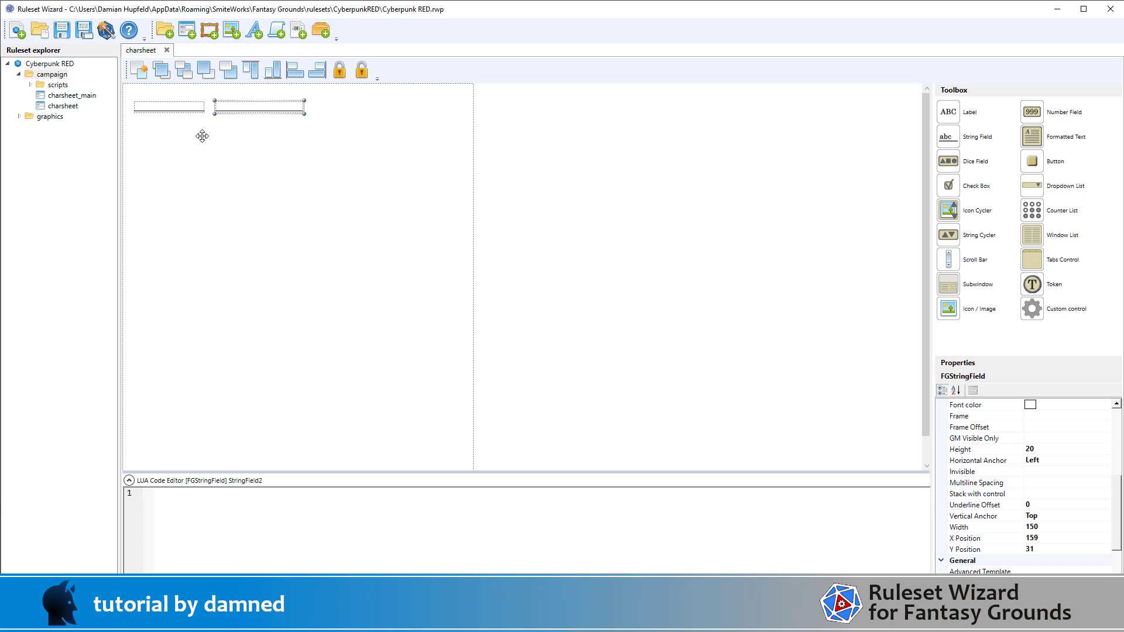
click(183, 109)
key(Tab)
click(258, 150)
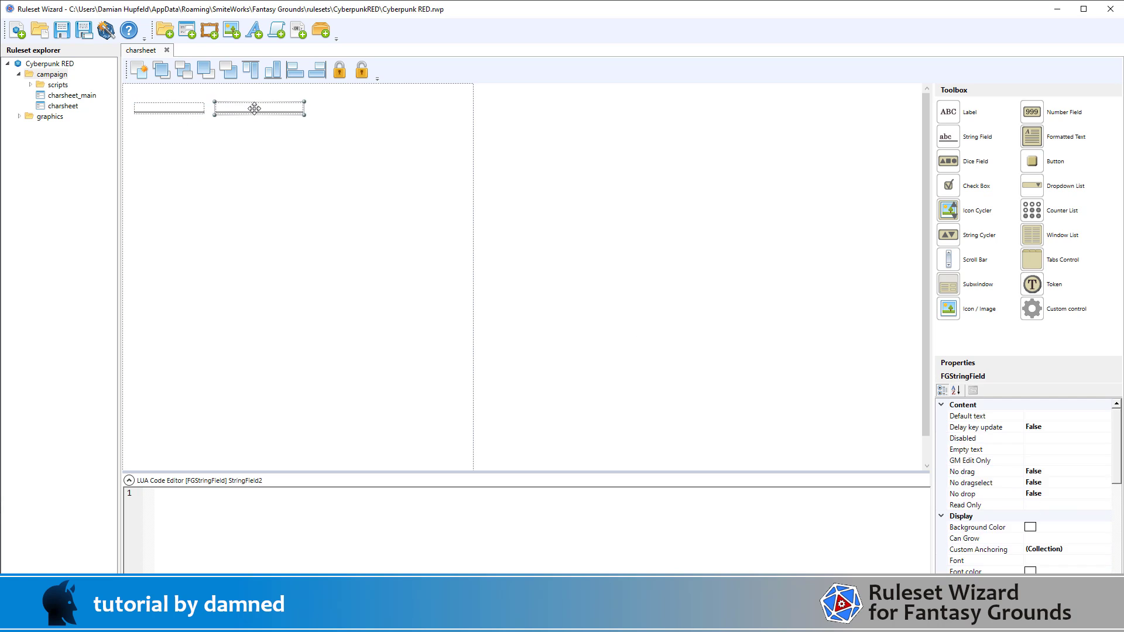
key(Left)
key(Left)
key(Left)
key(Left)
key(Left)
key(Left)
key(Left)
key(Left)
key(Left)
key(Left)
scroll(1059, 521, down, 10)
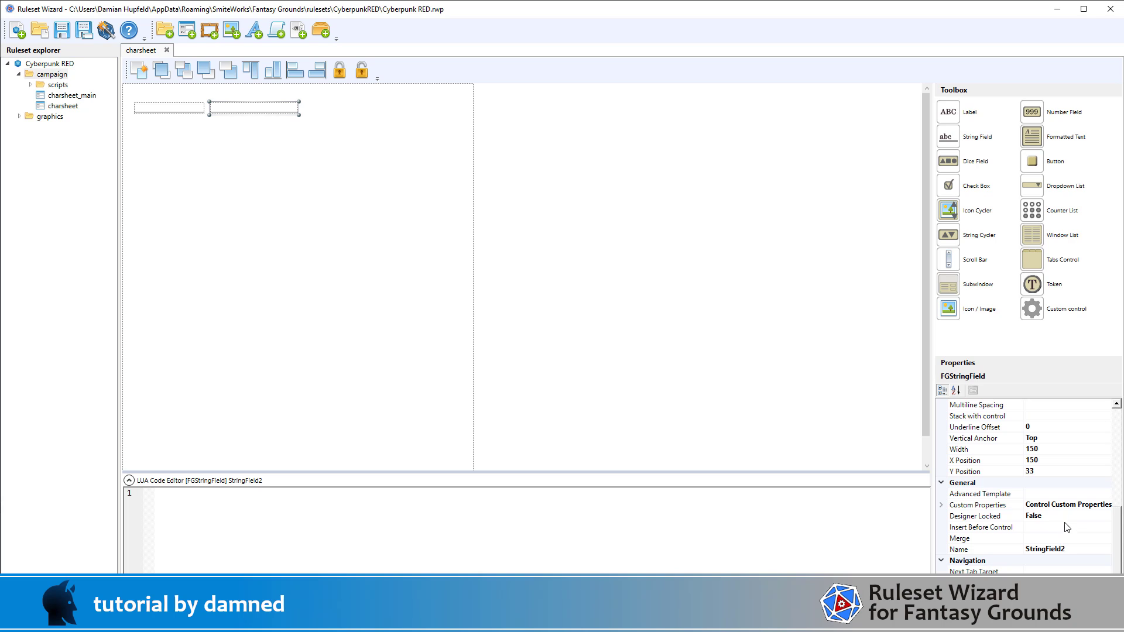
Set the second field's width to 120 and its advanced template to string-labeled.
click(1058, 448)
text(120)
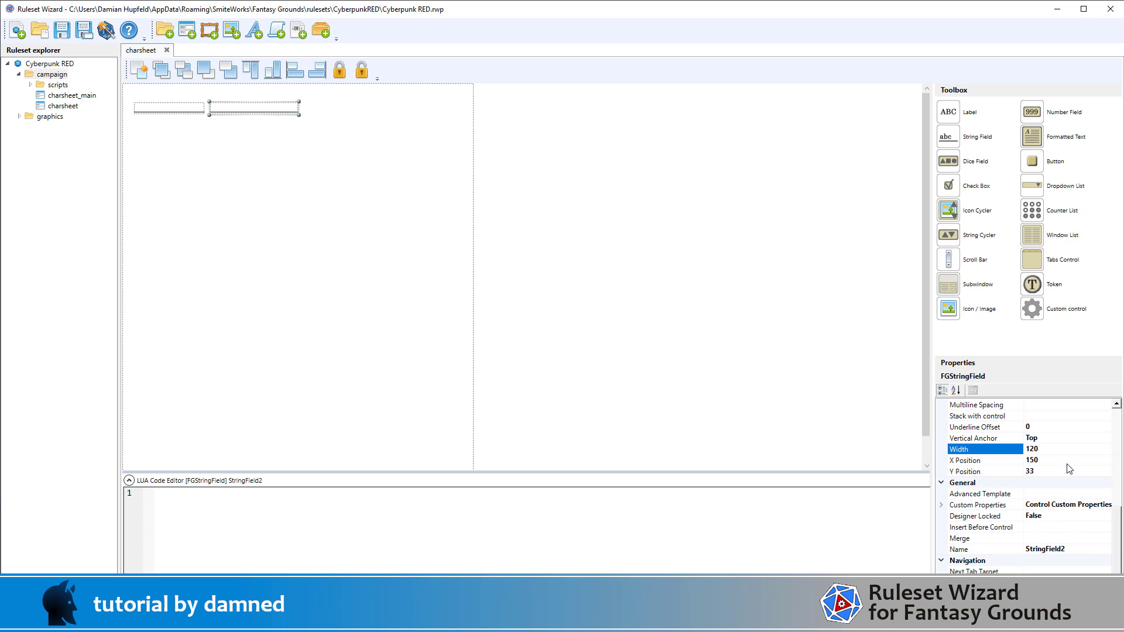
key(Return)
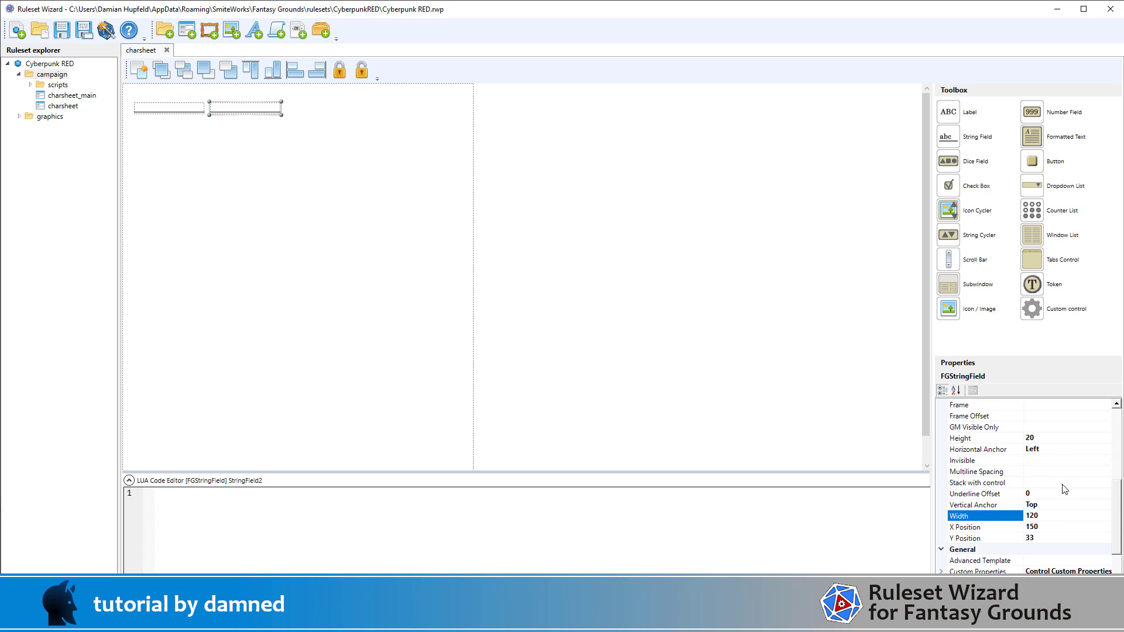
scroll(1057, 529, down, 2)
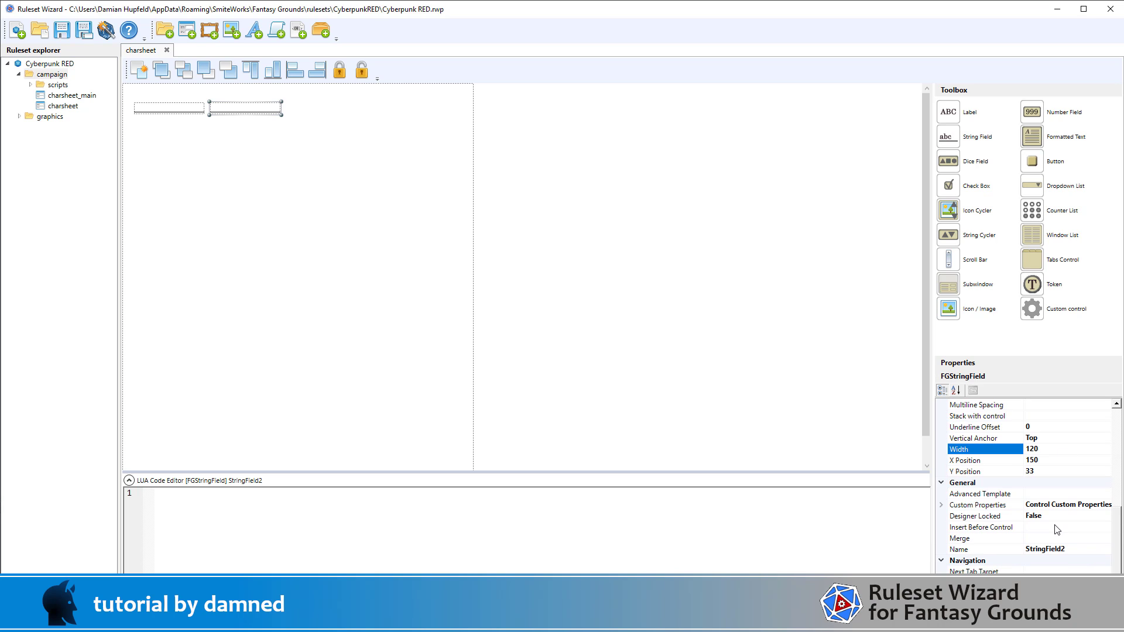
click(1057, 493)
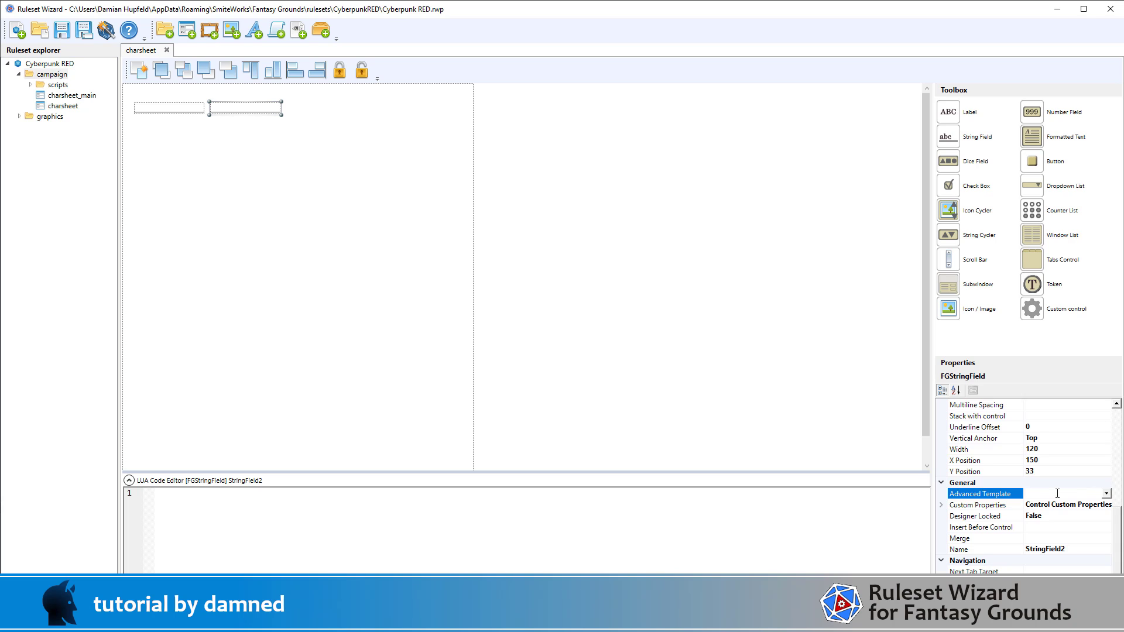
text(string-labeled)
Add a custom property named label with the value Role.
click(1056, 505)
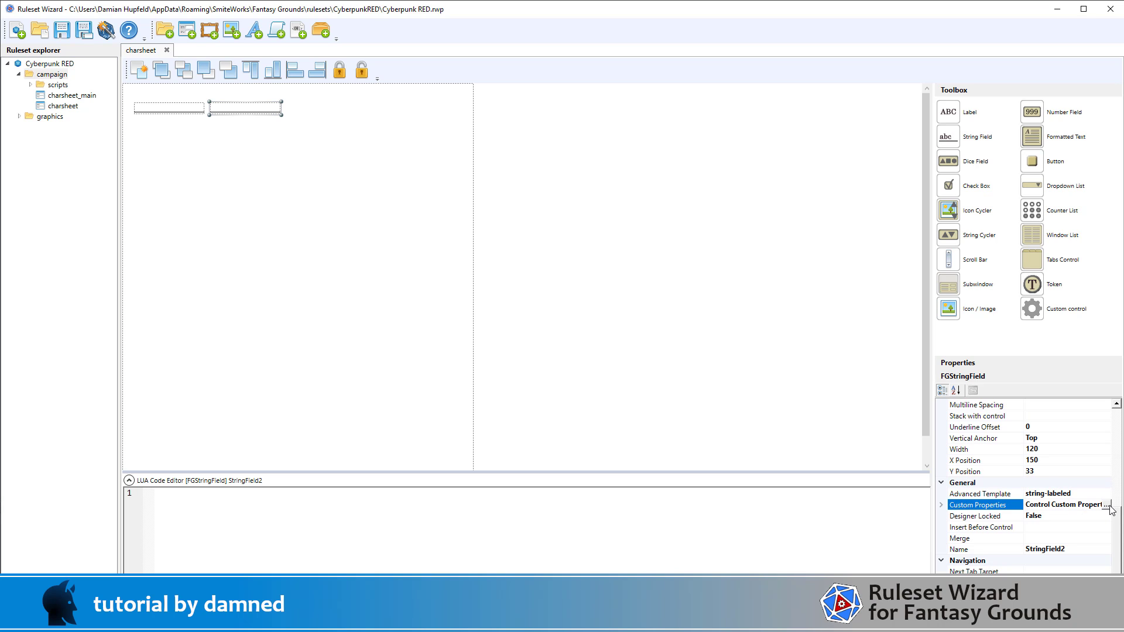
click(1108, 507)
click(651, 479)
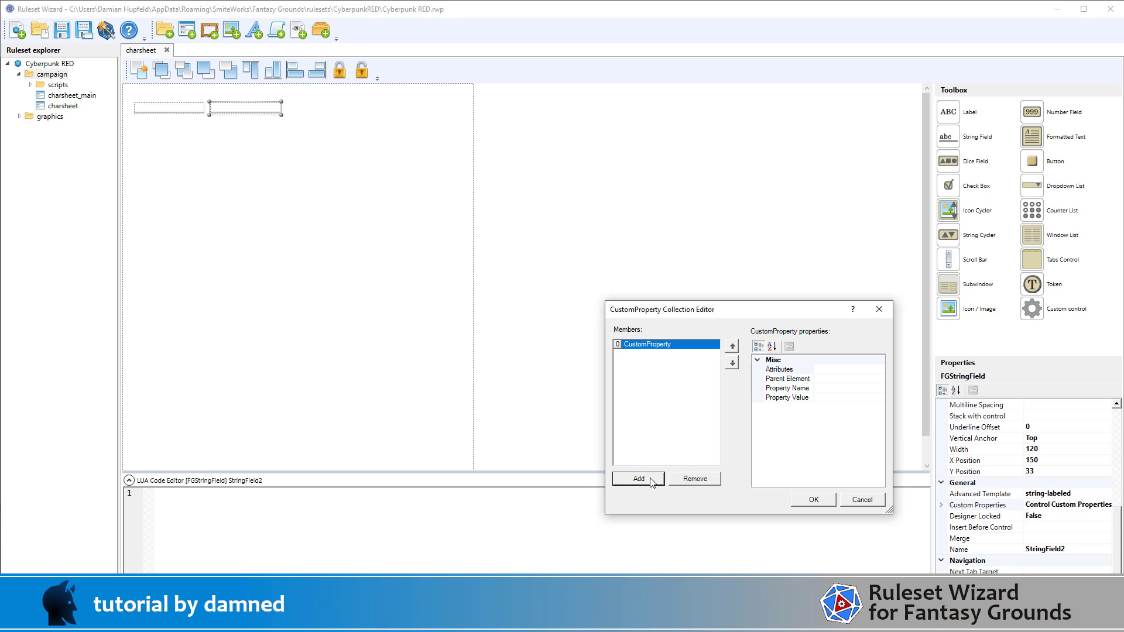
click(838, 389)
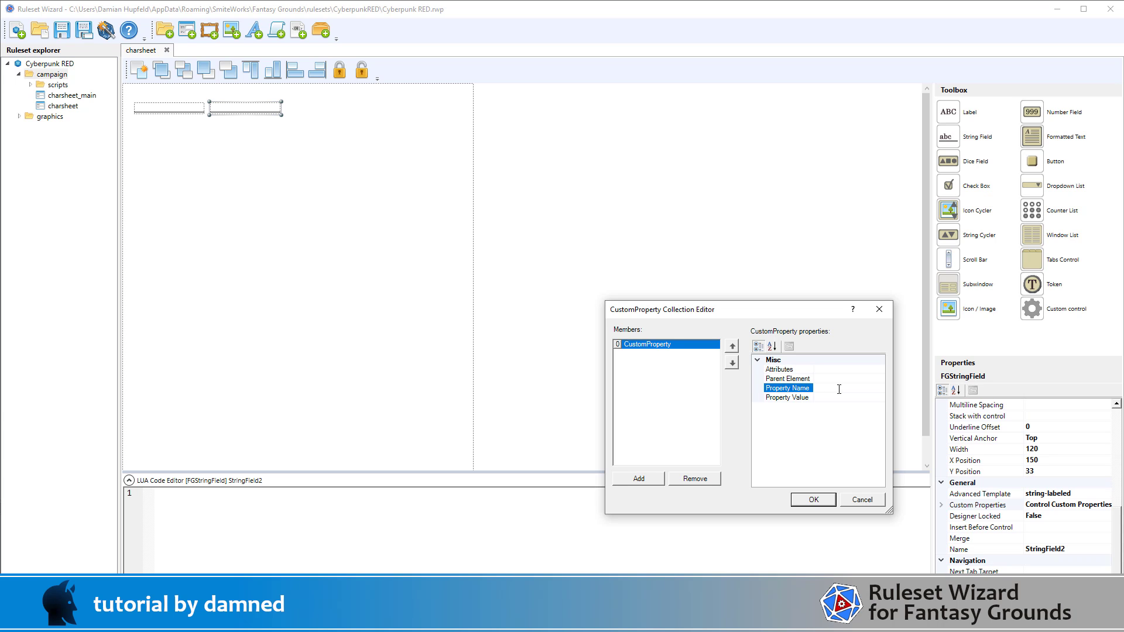
text(label)
click(827, 398)
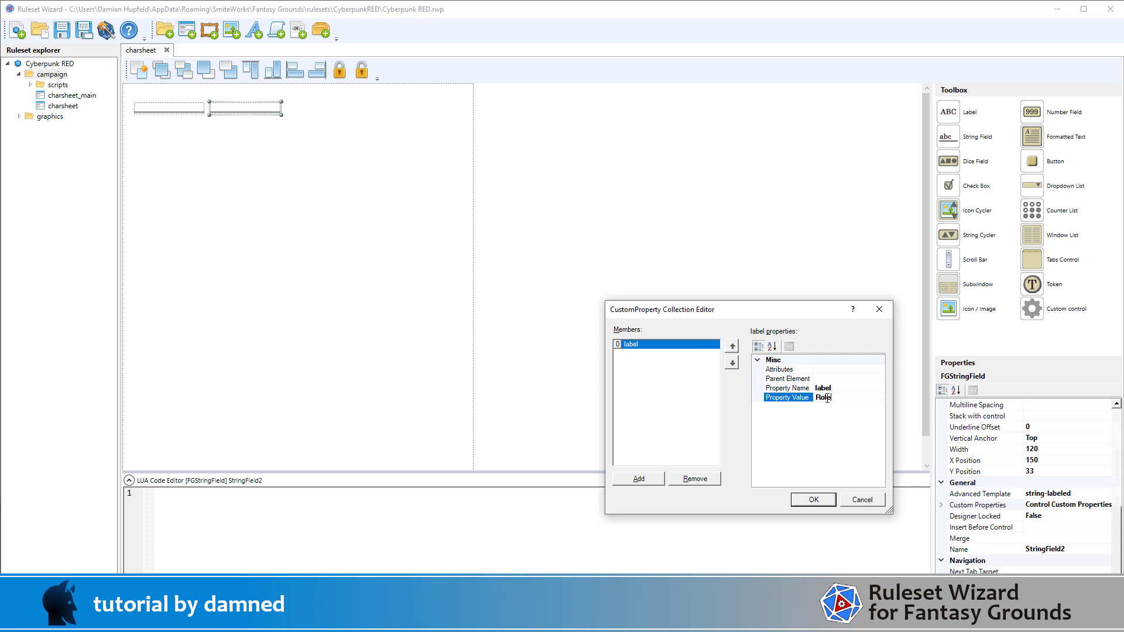
click(813, 499)
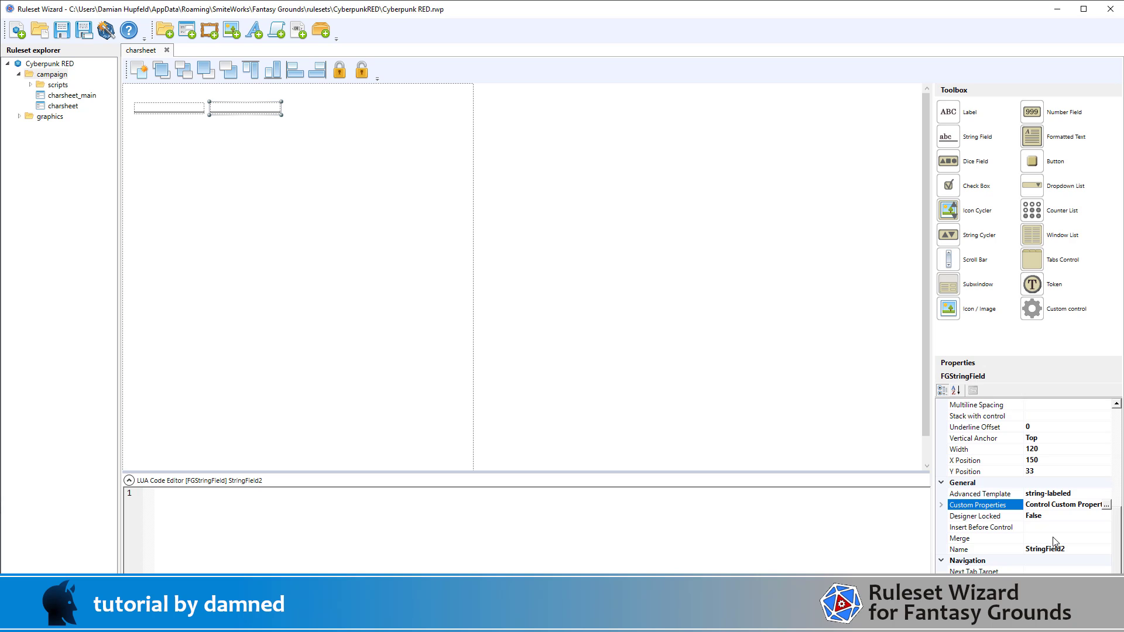
Rename the second string field to role.
click(1093, 550)
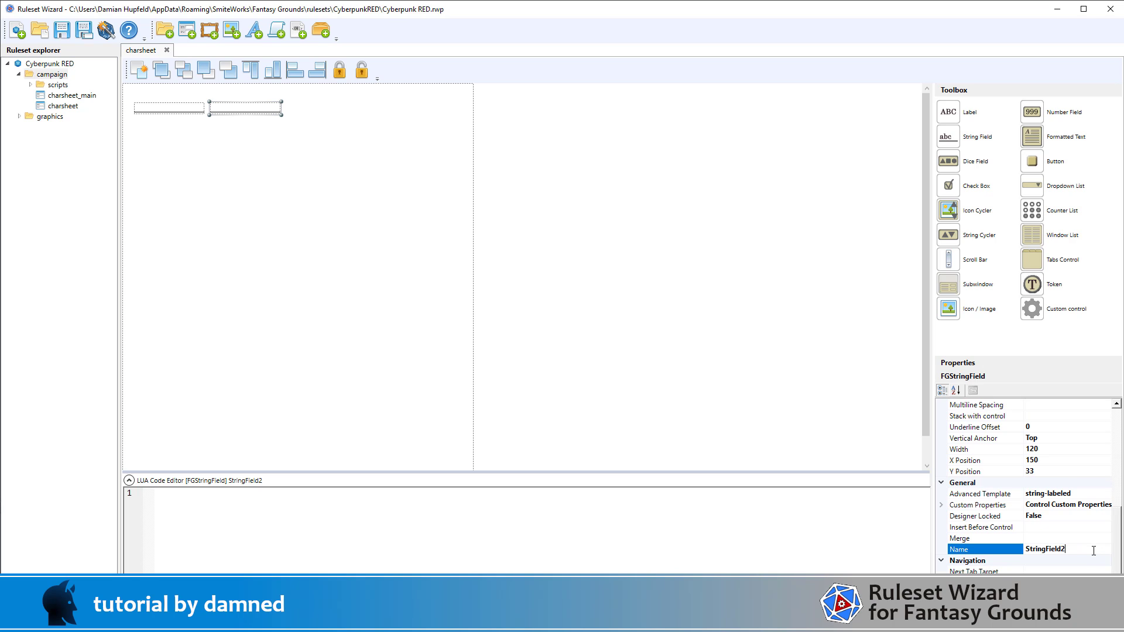
double_click(1092, 550)
text(role)
click(630, 320)
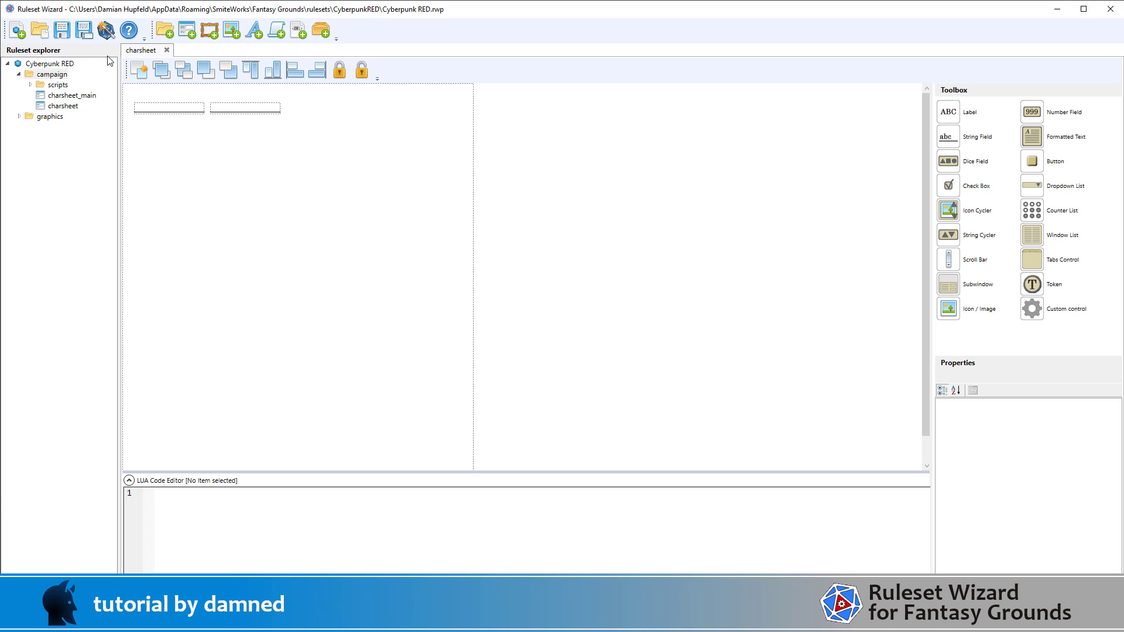
Launch the ruleset in Fantasy Grounds, view the sheet, then return and select the role field.
click(104, 31)
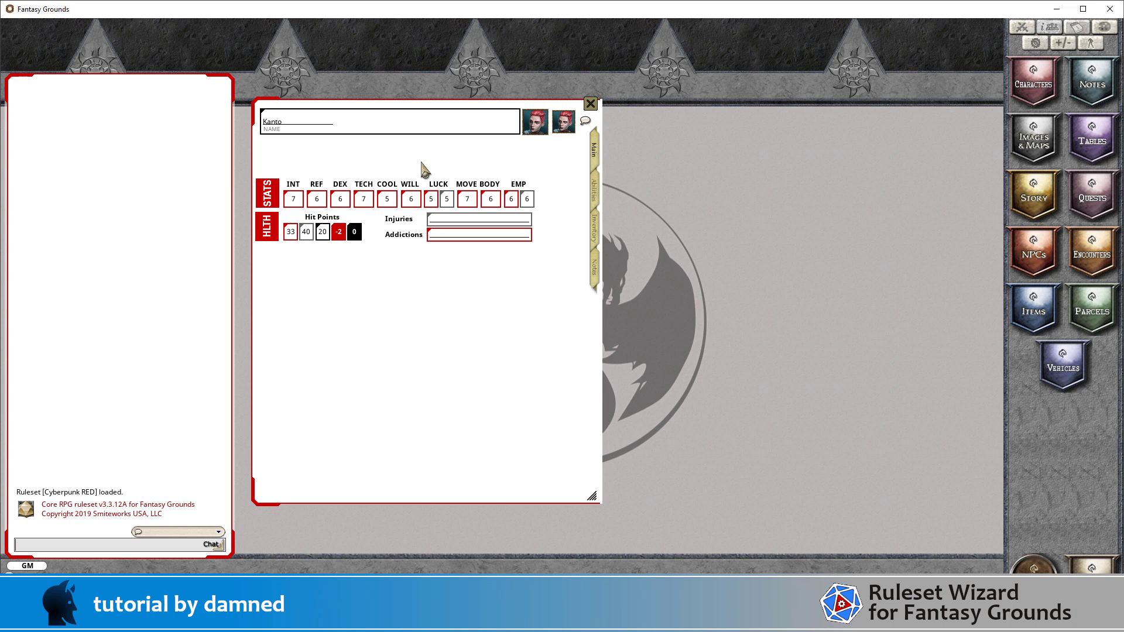
key(alt+Tab)
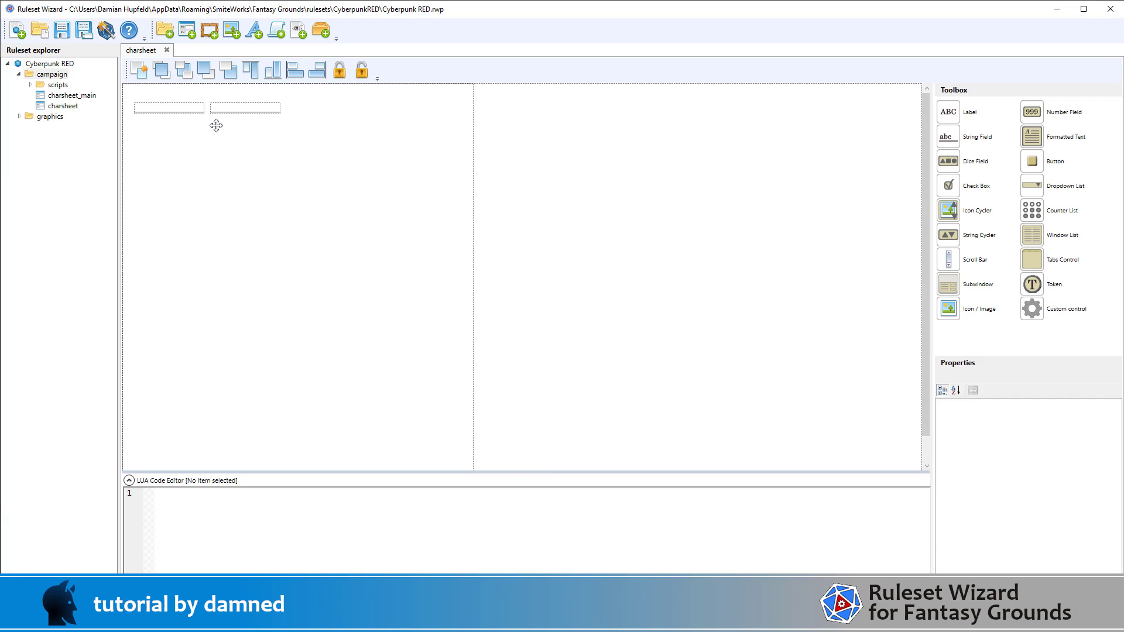
click(242, 111)
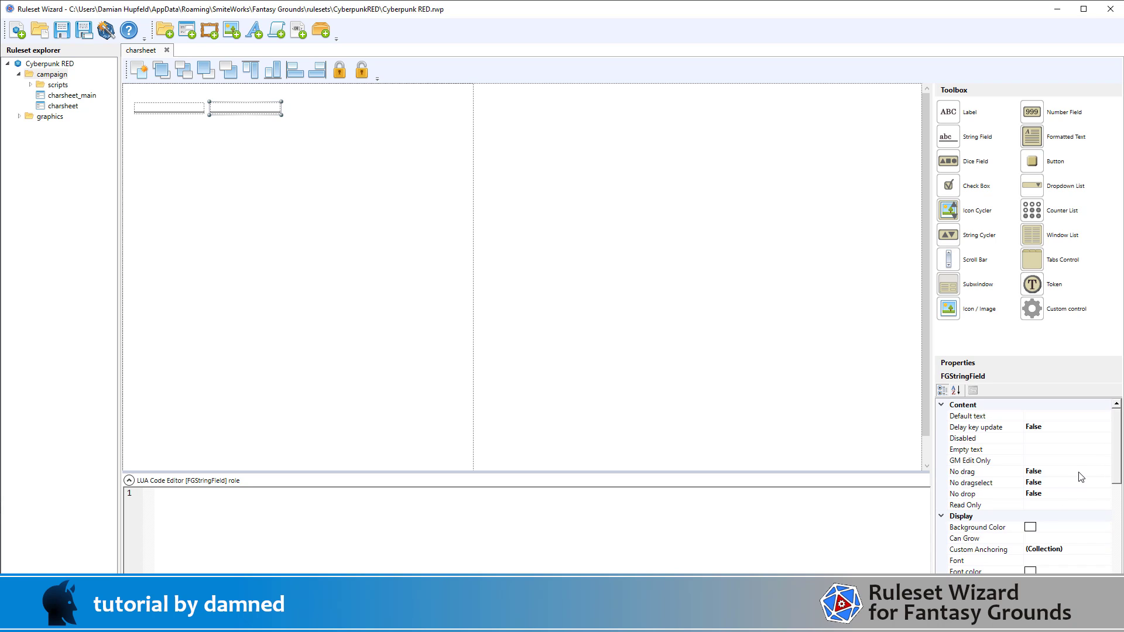
Change the role field's template to string_labeled and publish the ruleset to Fantasy Grounds.
scroll(1024, 486, down, 6)
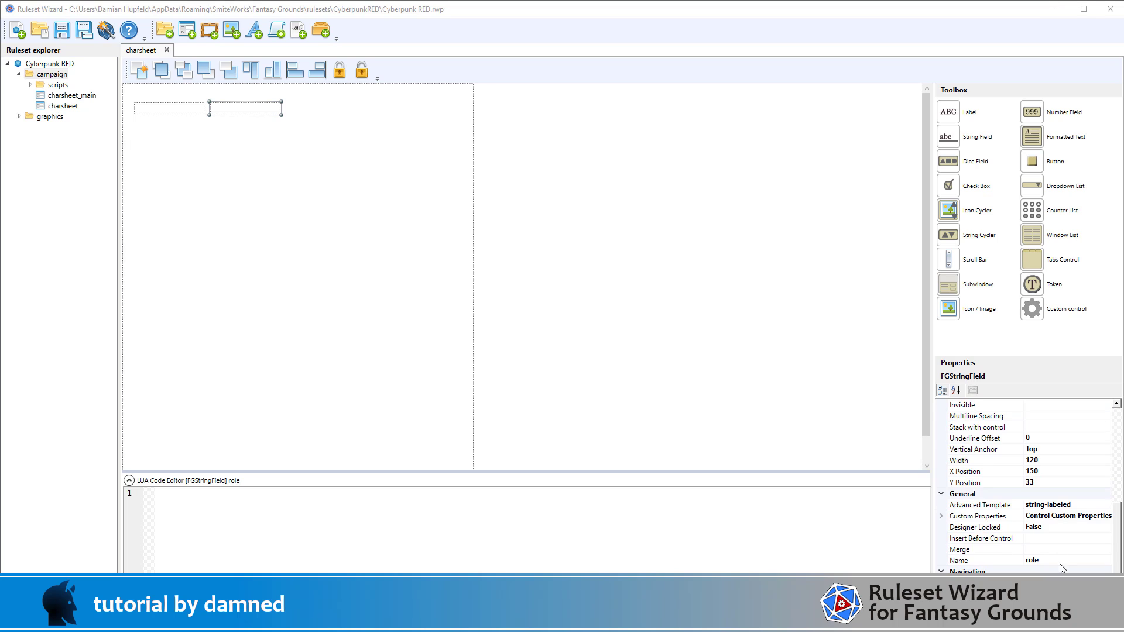
click(1047, 507)
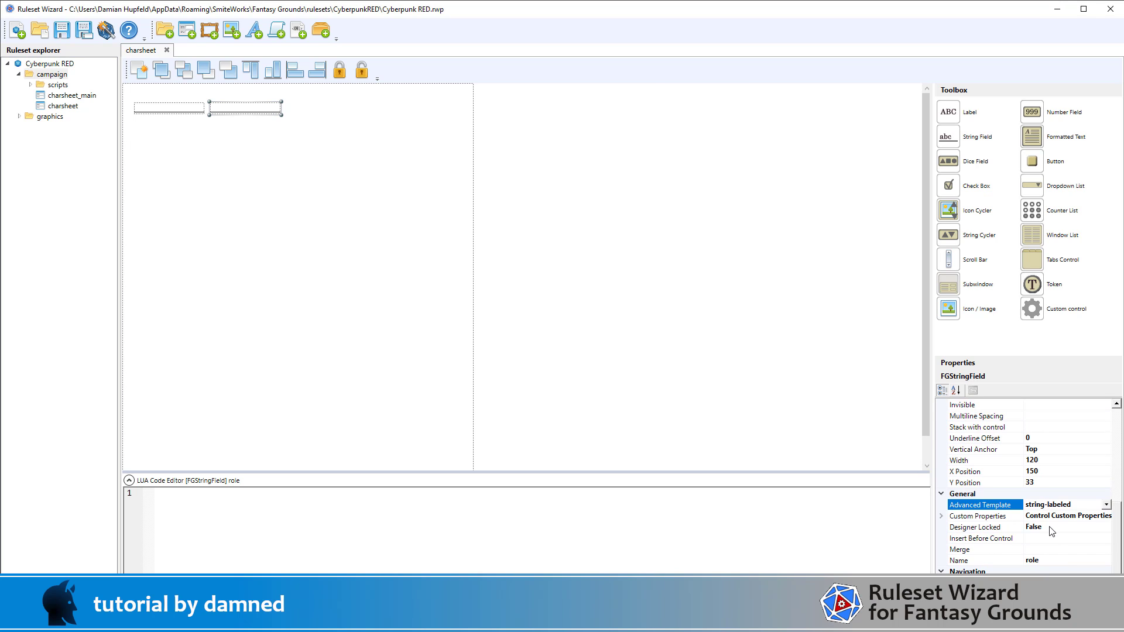
key(BackSpace)
text(_)
scroll(1056, 547, down, 1)
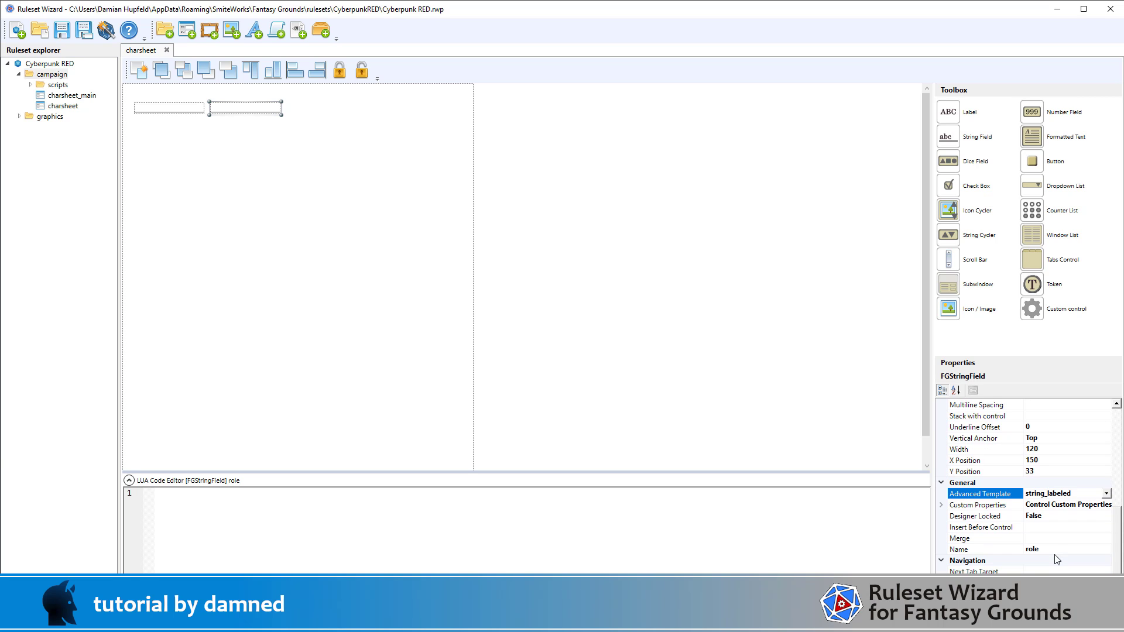
click(107, 31)
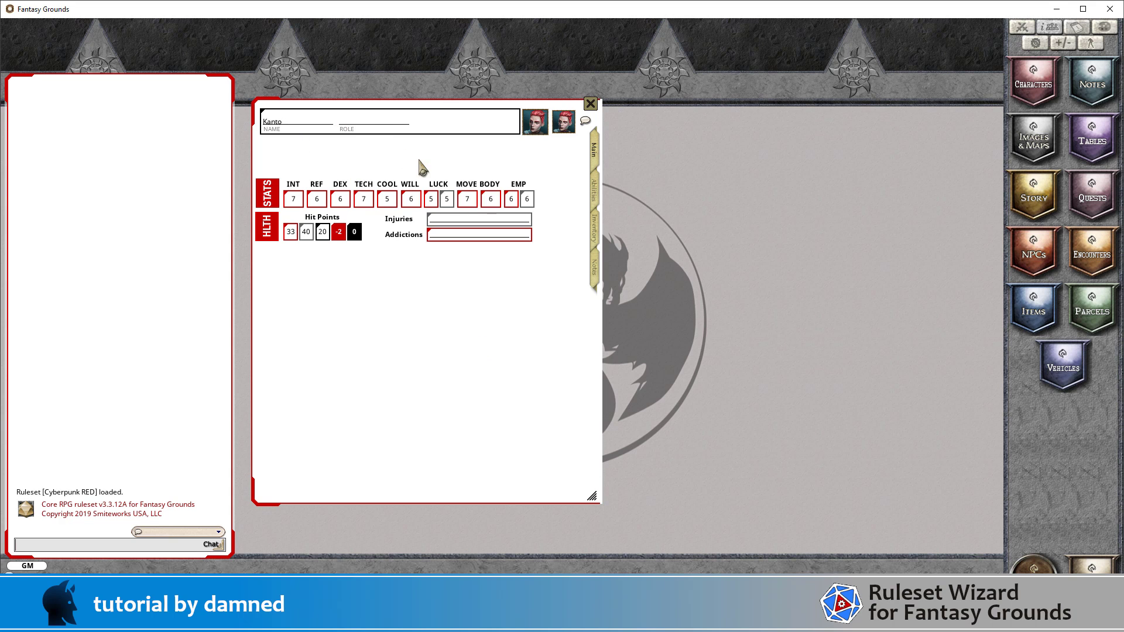
Return to Ruleset Wizard after confirming the ROLE field appears beside NAME.
key(alt+Tab)
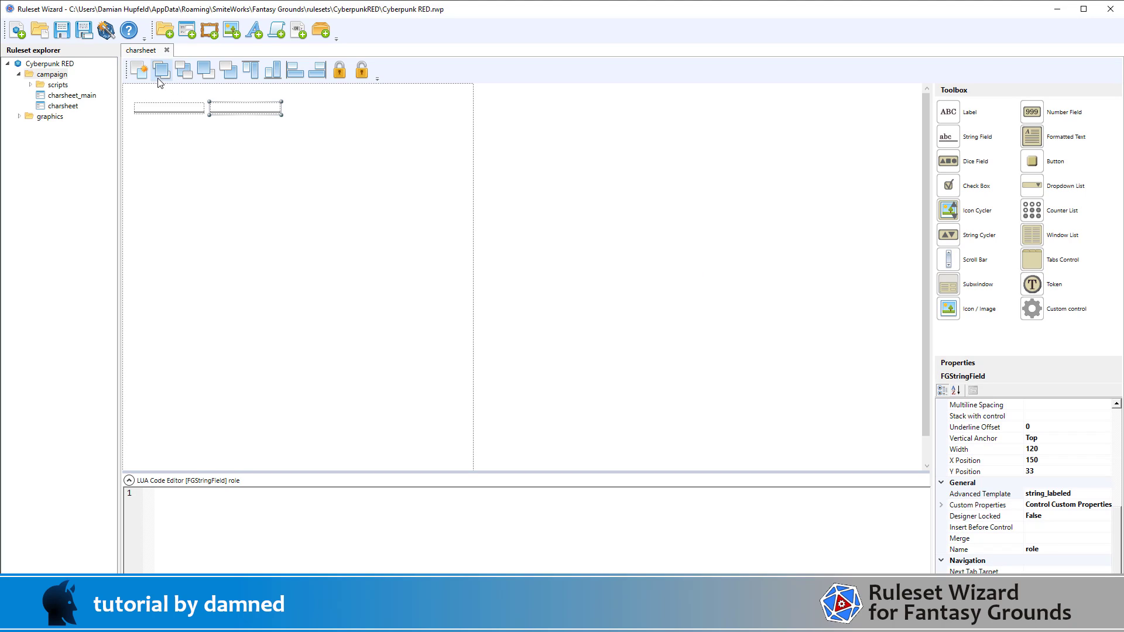
Copy the header string field and position the copy beside the role field with a 1-pixel gap.
click(139, 71)
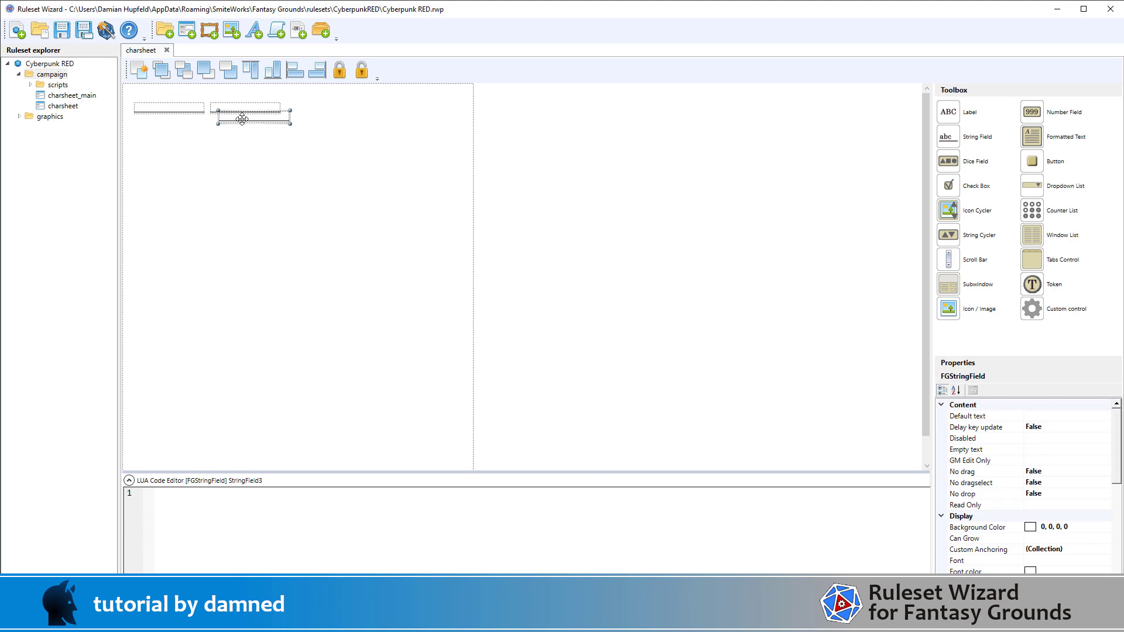
key(Up)
key(Up)
key(Up)
key(Up)
key(Up)
key(Up)
key(Up)
key(Up)
key(Up)
key(Up)
key(Up)
key(Up)
key(Up)
key(Up)
key(Up)
key(Right)
key(Right)
key(Right)
key(Right)
key(Right)
key(Right)
key(Right)
key(Right)
key(Right)
key(Right)
key(Right)
key(Right)
key(Right)
key(Right)
key(Right)
key(Right)
key(Right)
key(Right)
key(Right)
key(Right)
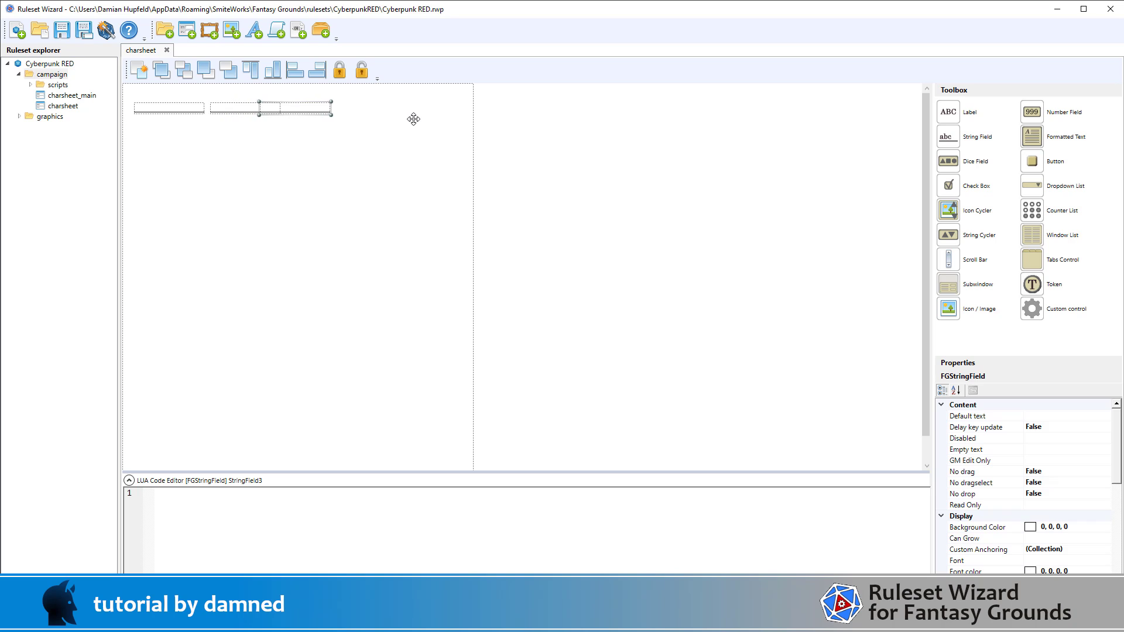
key(Right)
key(Right)
key(Right)
key(Right)
key(Right)
key(Right)
key(Right)
key(Right)
key(Right)
key(Right)
key(Right)
key(Right)
key(Right)
key(Right)
key(Right)
key(Right)
key(Right)
key(Right)
key(Right)
key(Right)
key(Left)
key(Left)
key(Left)
key(Left)
Change the copy's label custom property to Rank and rename the field for Rank.
drag(1118, 430, 1118, 500)
scroll(1092, 532, down, 2)
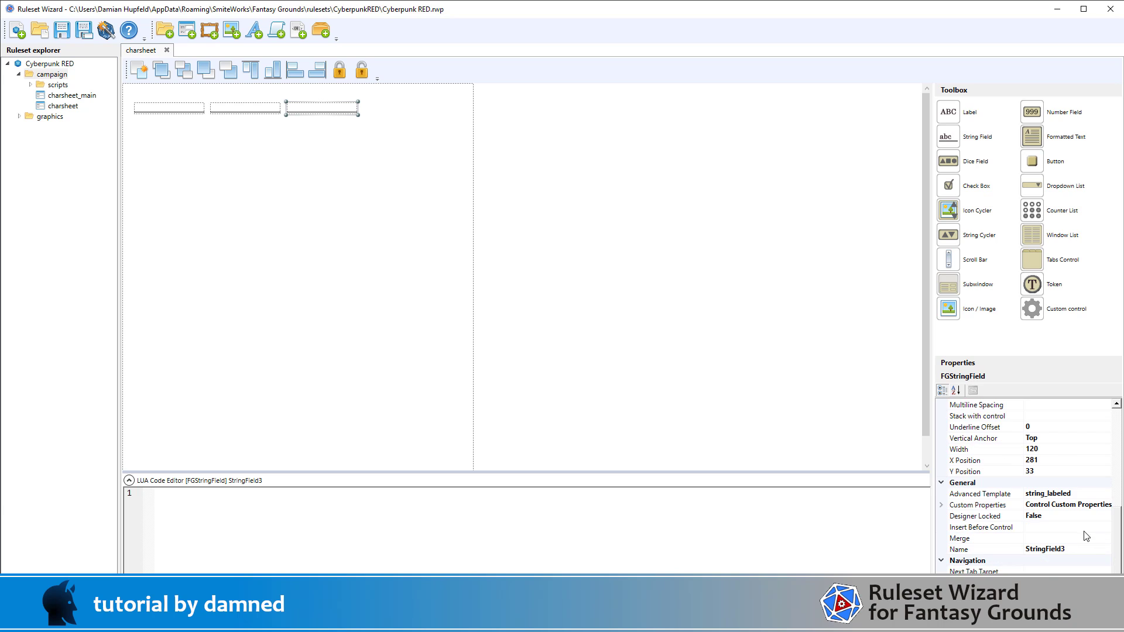
click(1106, 506)
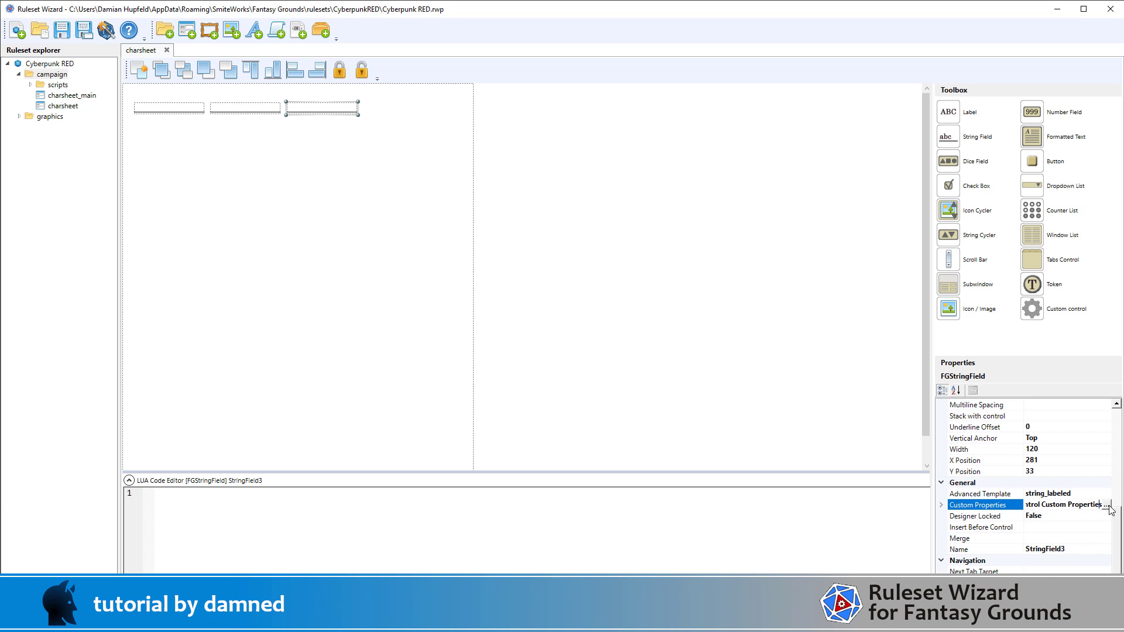
click(1107, 507)
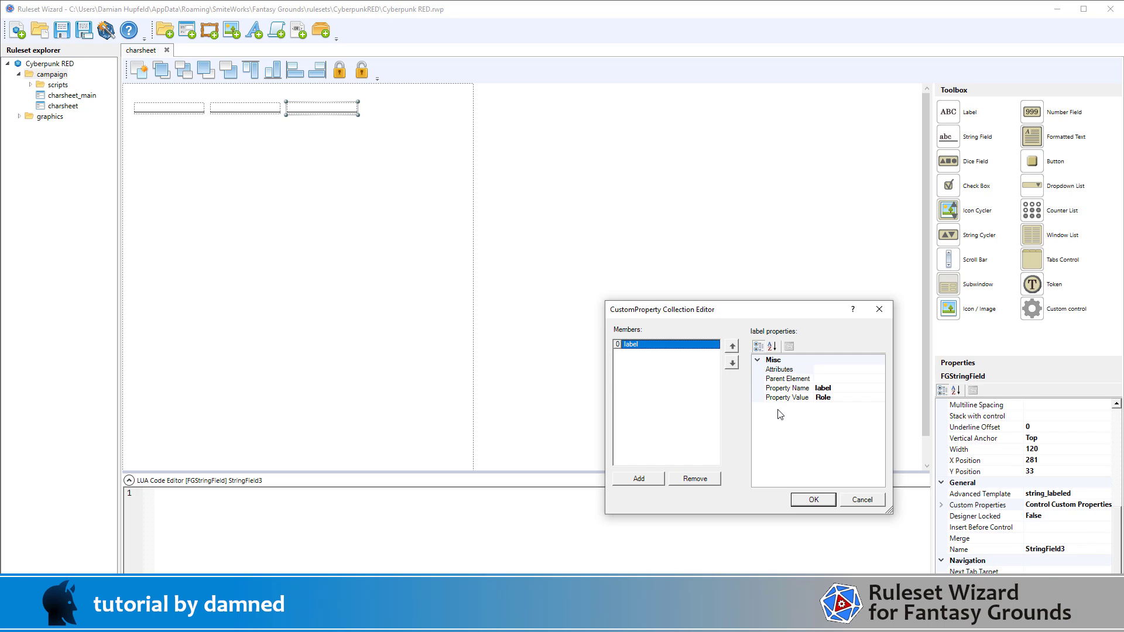
click(822, 398)
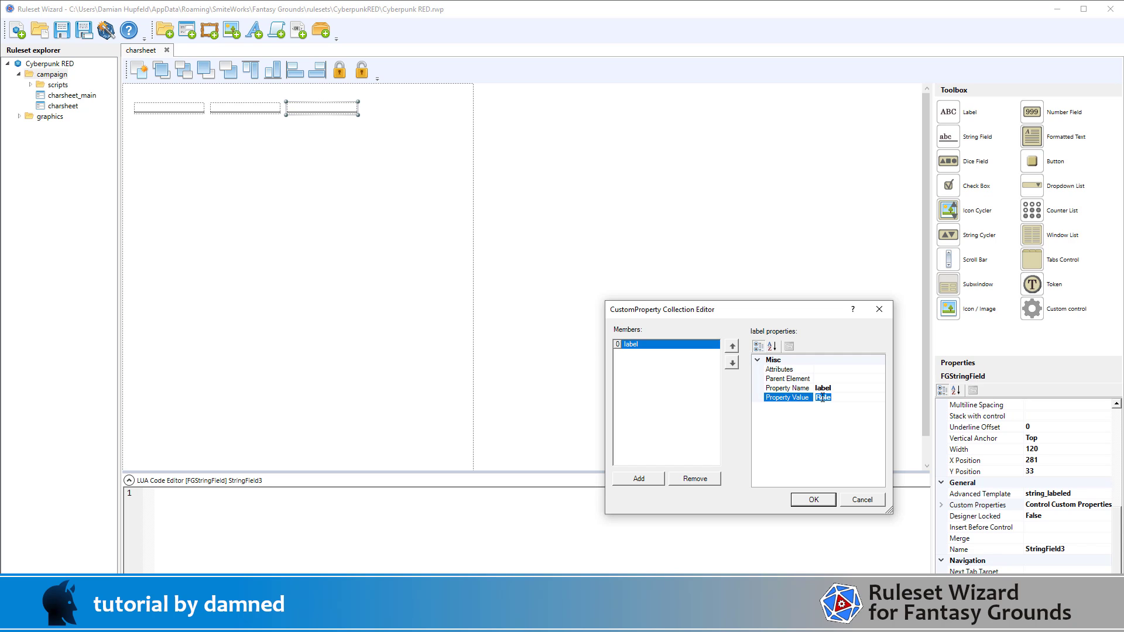
text(Rank)
click(815, 500)
click(1063, 550)
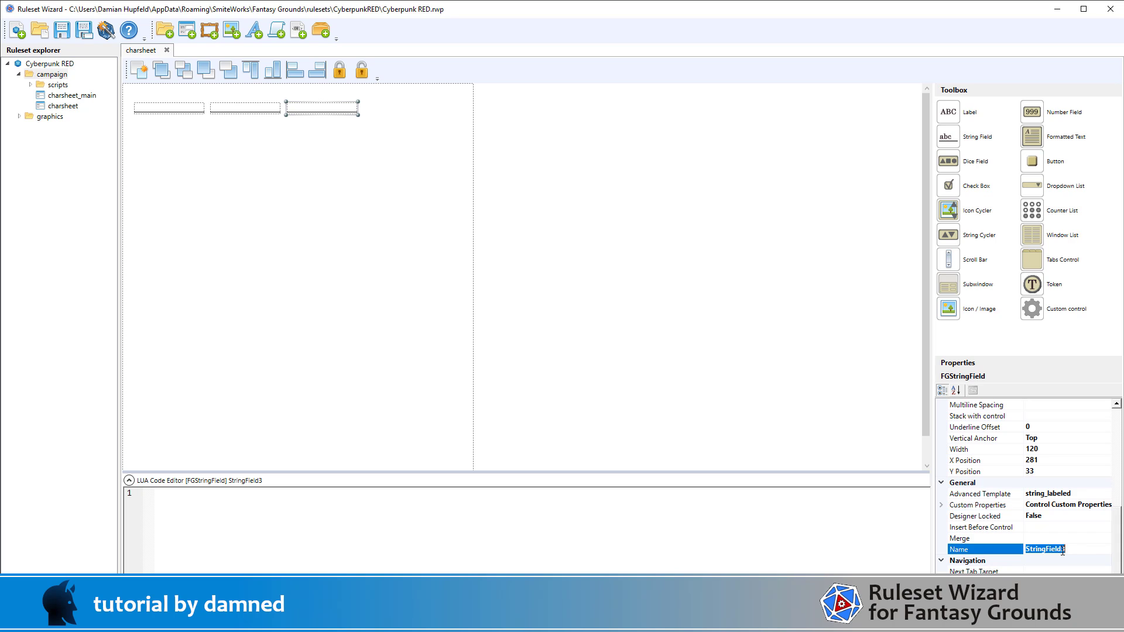
text(rank)
Build the ruleset as Cyberpunk RED.pak.
scroll(1064, 490, up, 2)
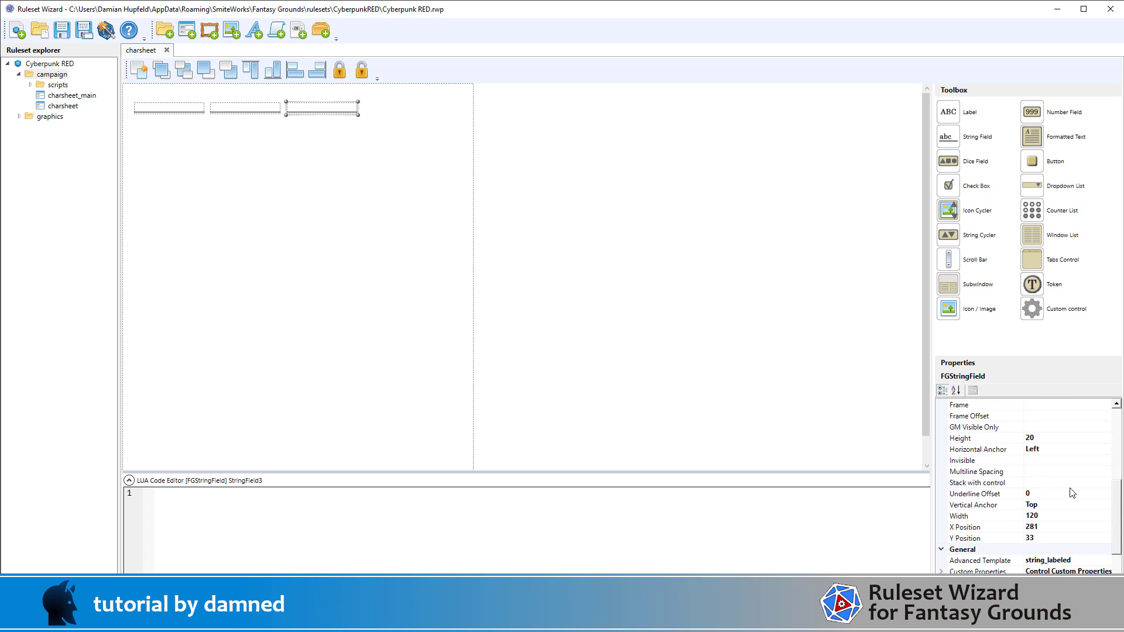
scroll(1072, 493, up, 1)
scroll(1072, 493, up, 4)
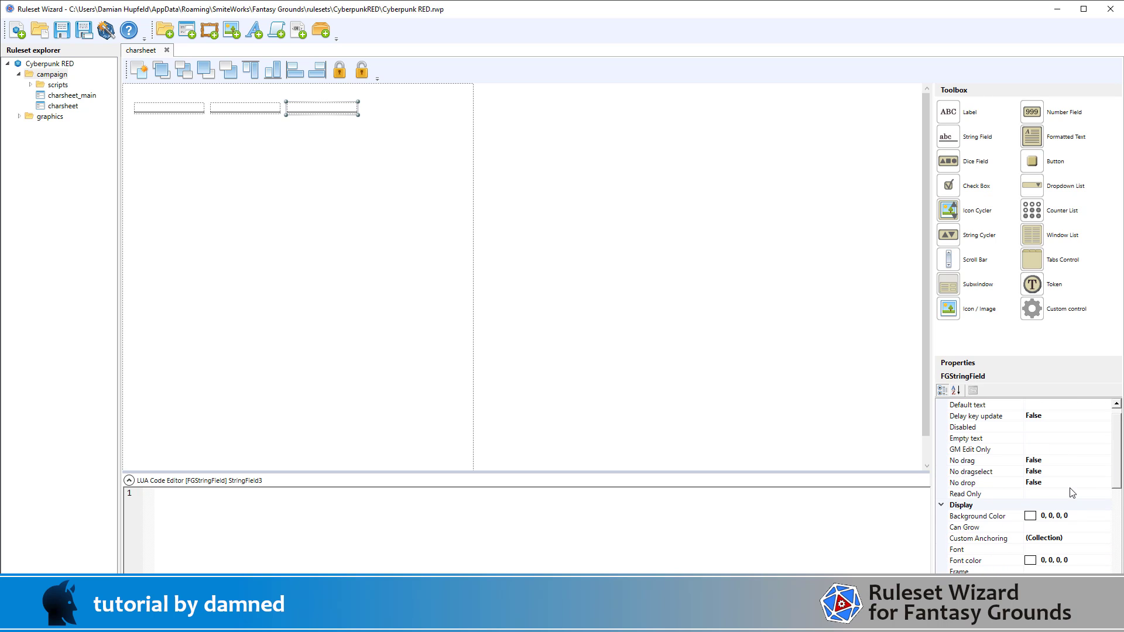
scroll(1072, 493, up, 1)
click(402, 275)
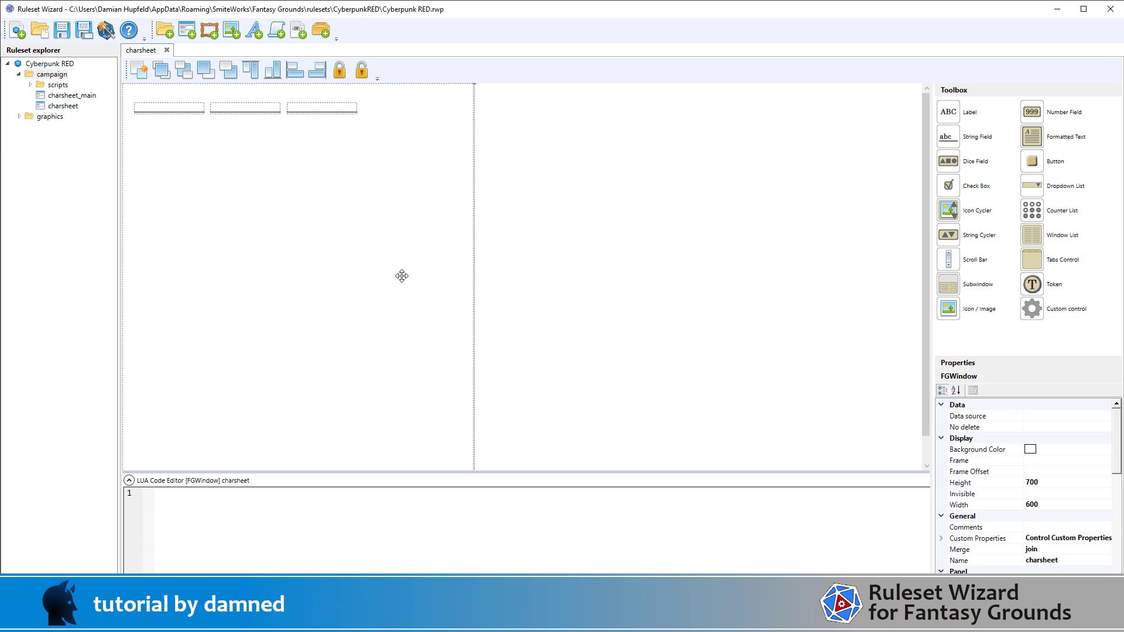
click(106, 31)
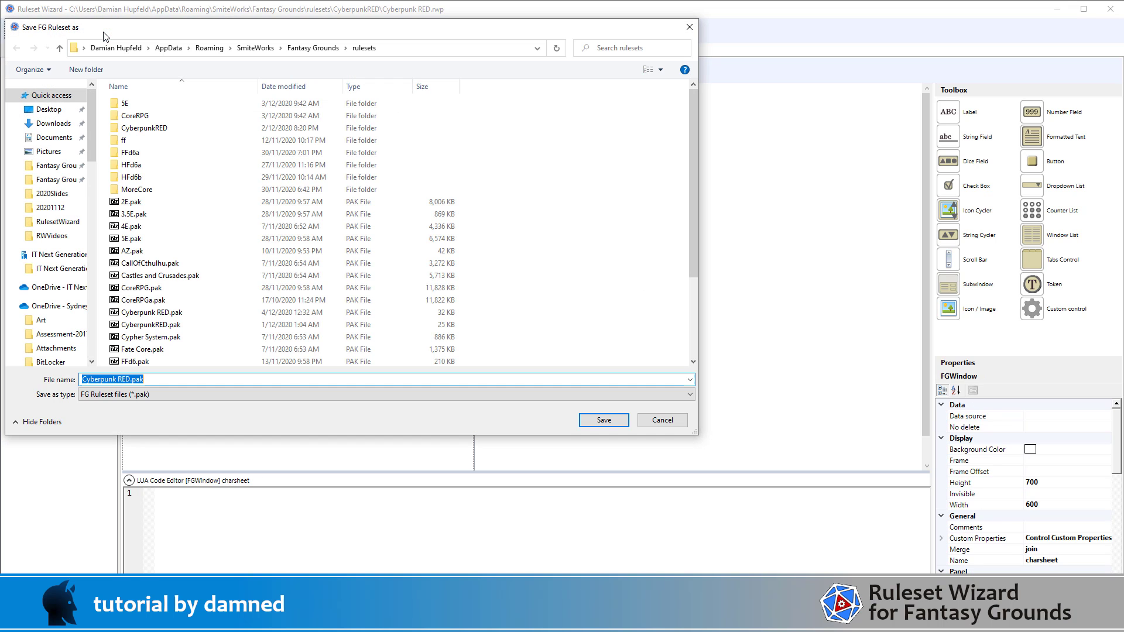
key(Return)
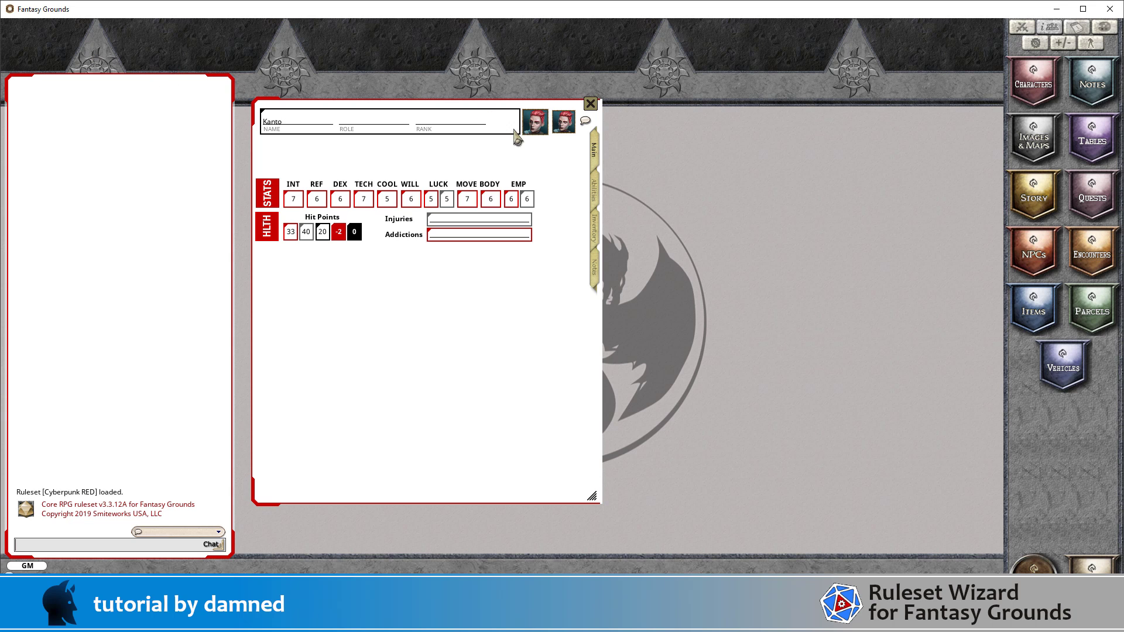
Return to Ruleset Wizard after checking the NAME, ROLE and RANK header fields.
key(alt+Tab)
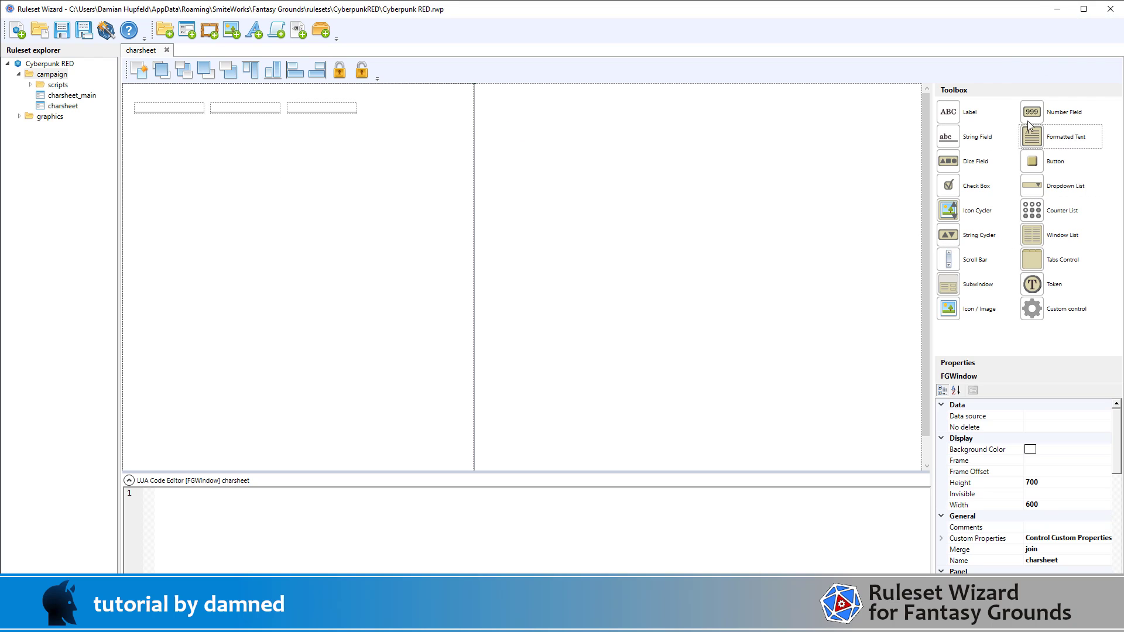
Drop a number field right of the Rank field, set its width to 25, and name it rank.
drag(1034, 116, 383, 108)
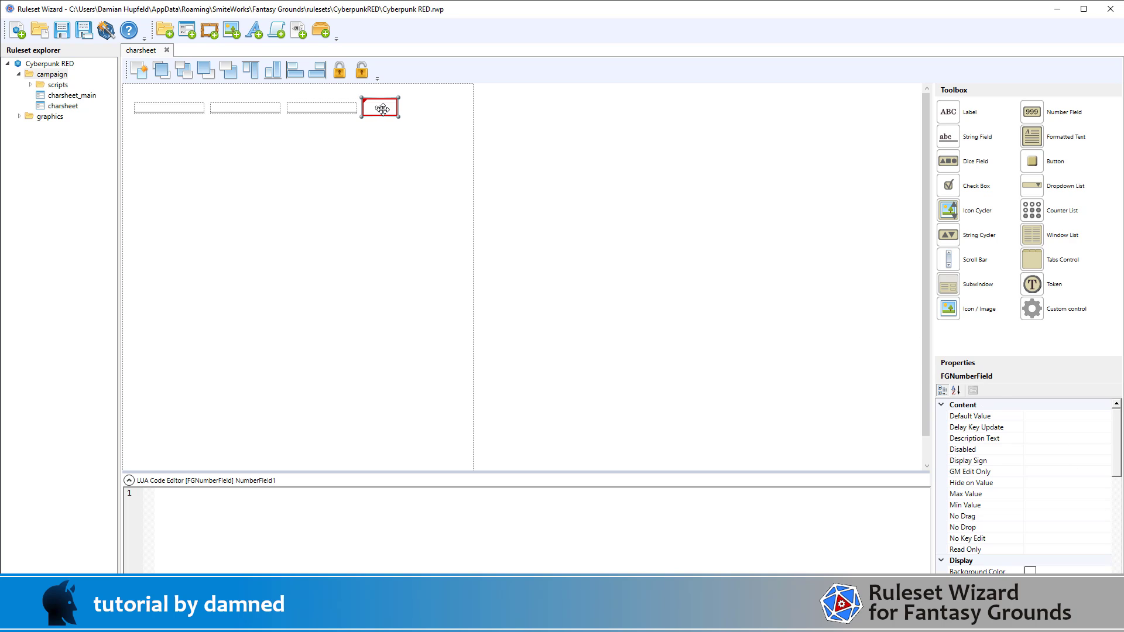
scroll(1041, 485, down, 3)
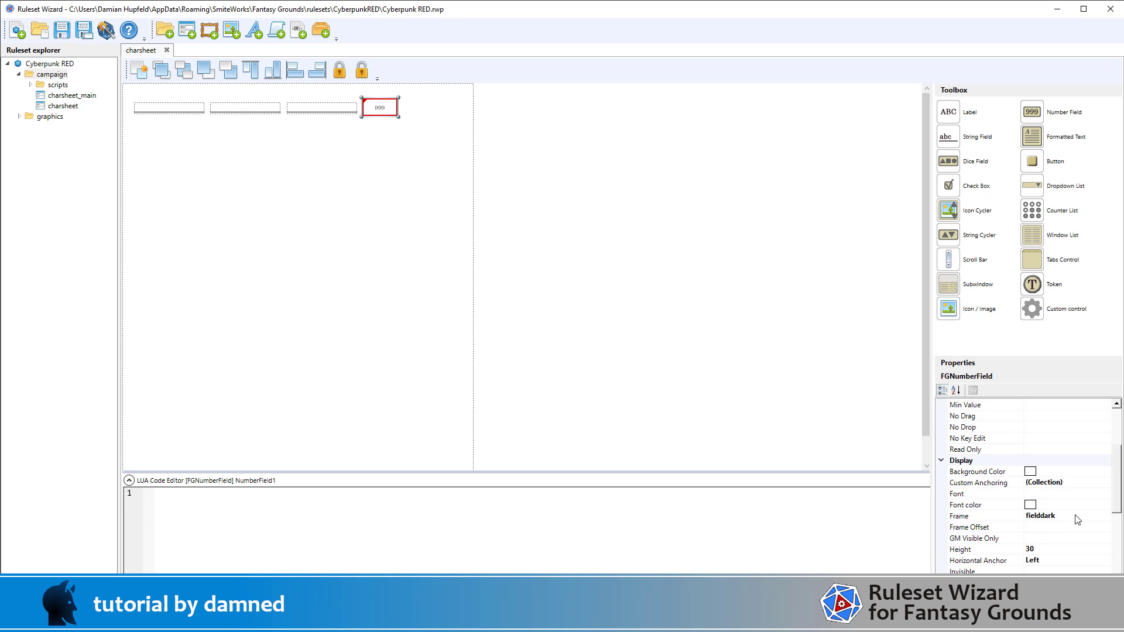
click(1055, 550)
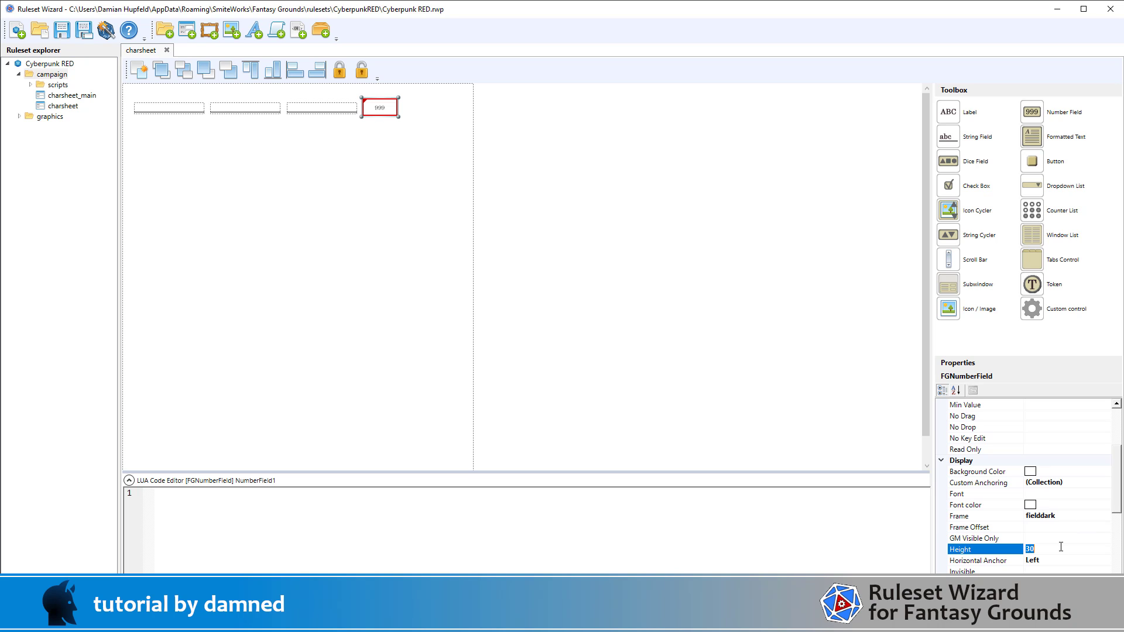
scroll(1060, 547, down, 3)
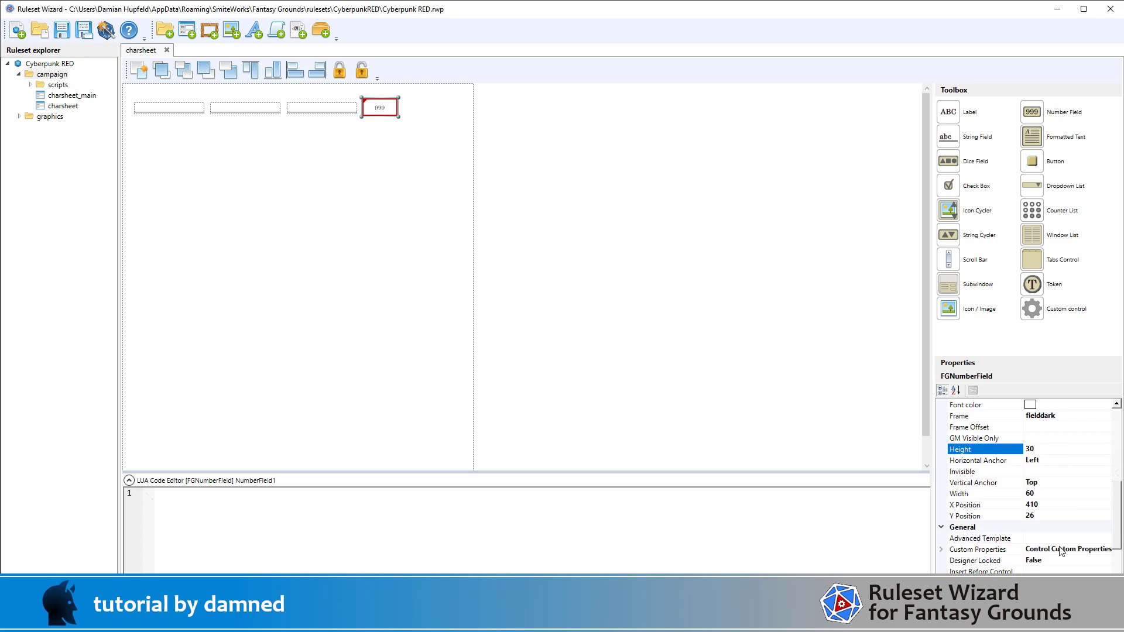
click(1053, 518)
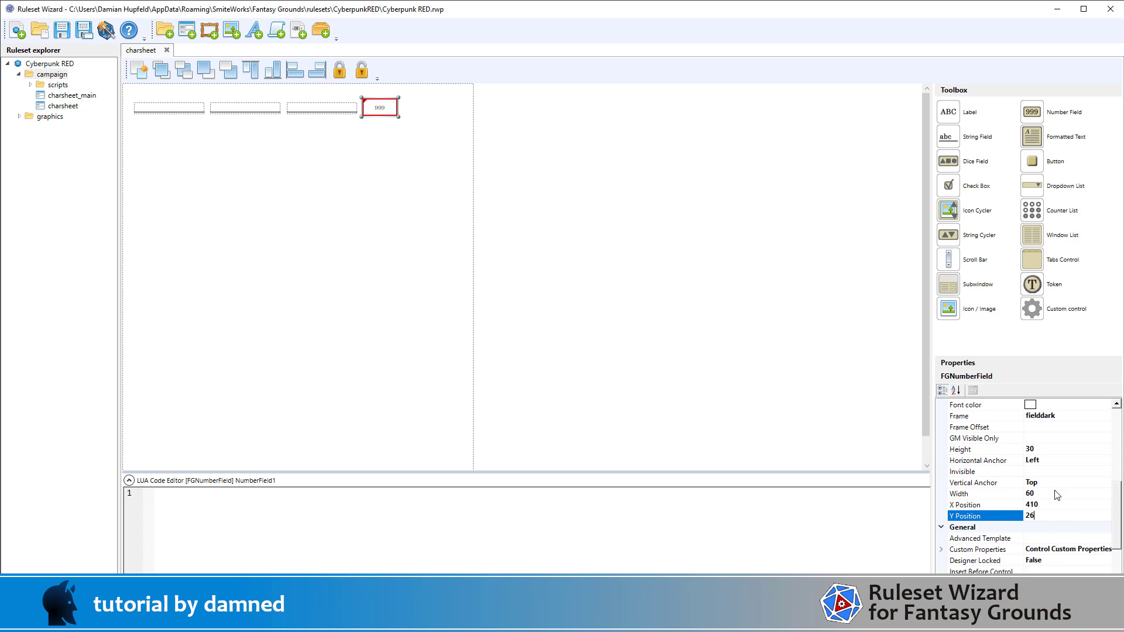
click(1055, 492)
text(25)
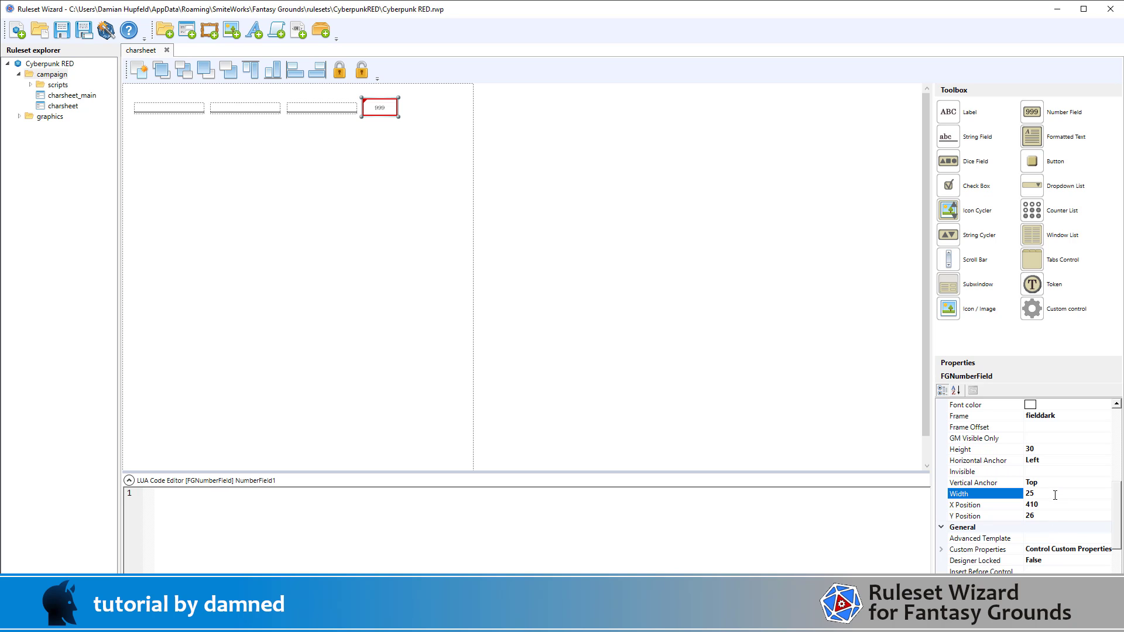
click(1061, 504)
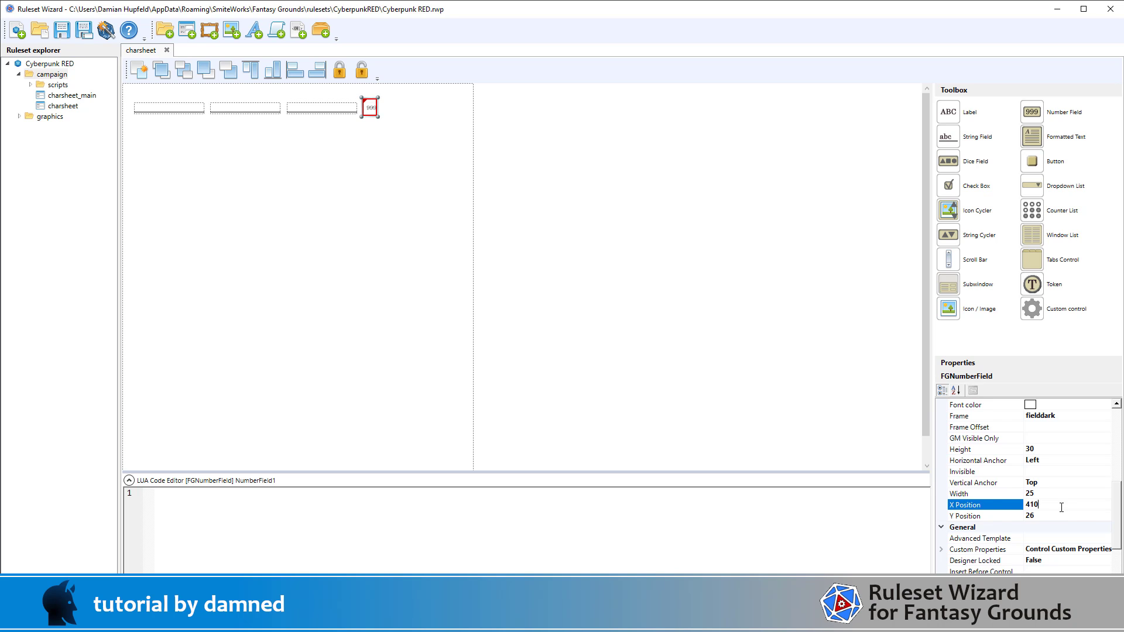
scroll(1061, 507, down, 2)
click(1061, 526)
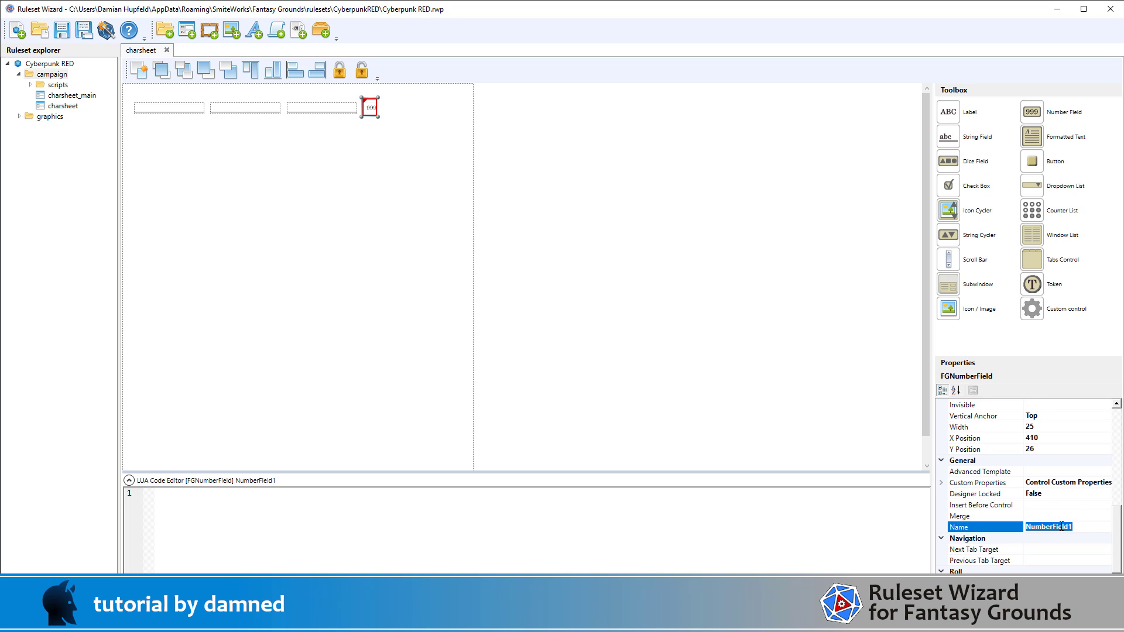
text(rank_)
key(alt+Tab)
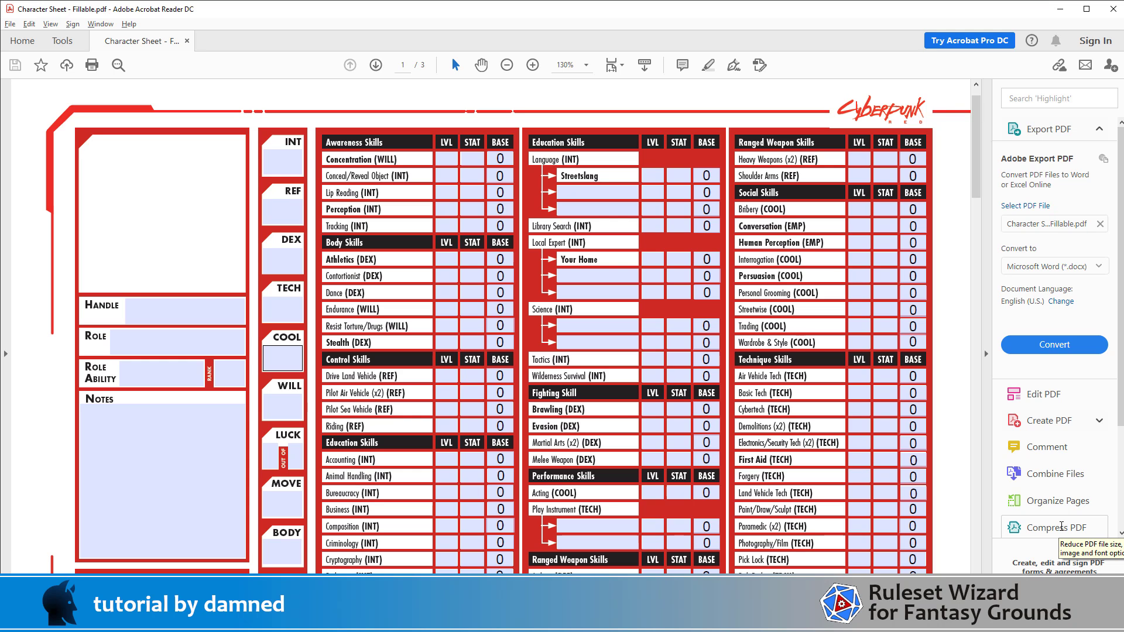
key(alt+Tab)
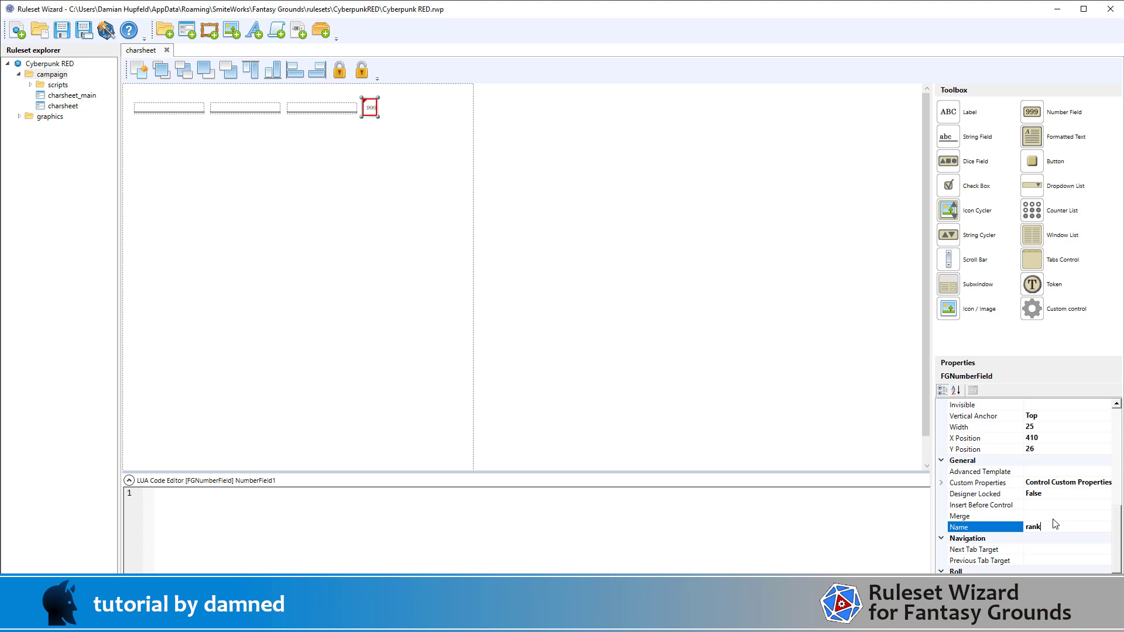
Give the number field the boxred frame.
scroll(1061, 515, up, 4)
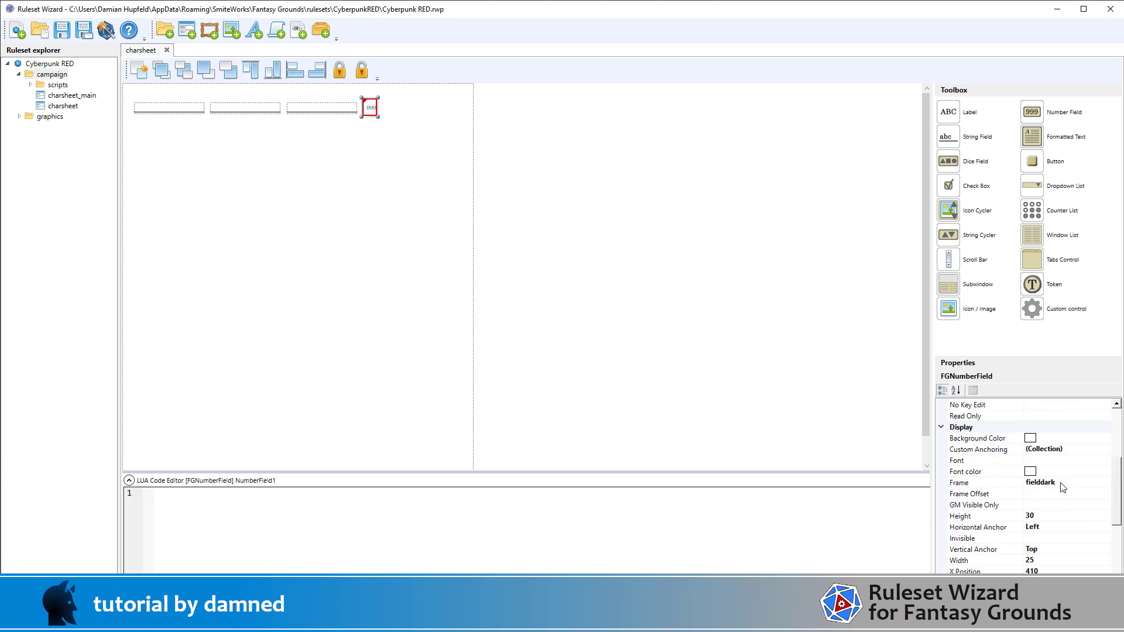
click(1088, 482)
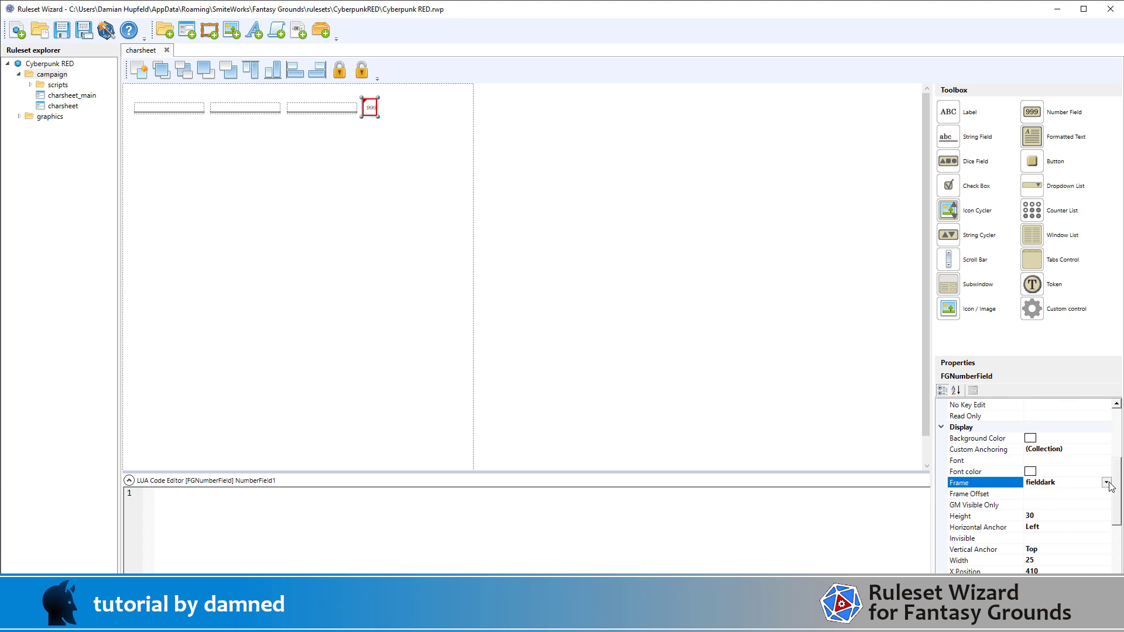
click(1106, 483)
scroll(1084, 520, down, 3)
scroll(1087, 526, down, 1)
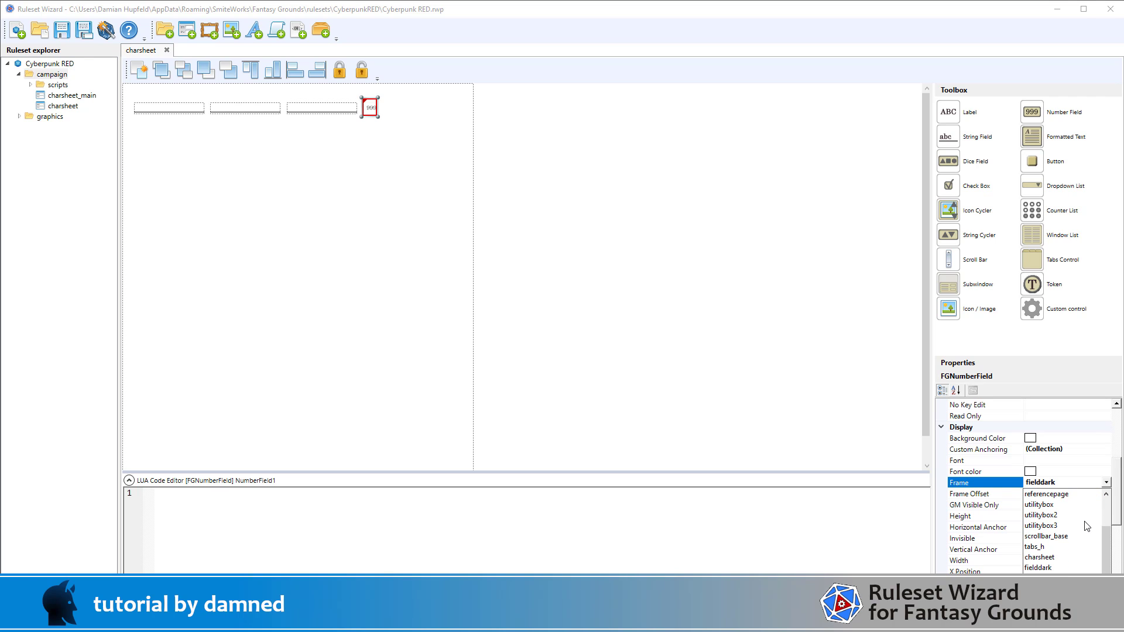
scroll(1086, 525, down, 2)
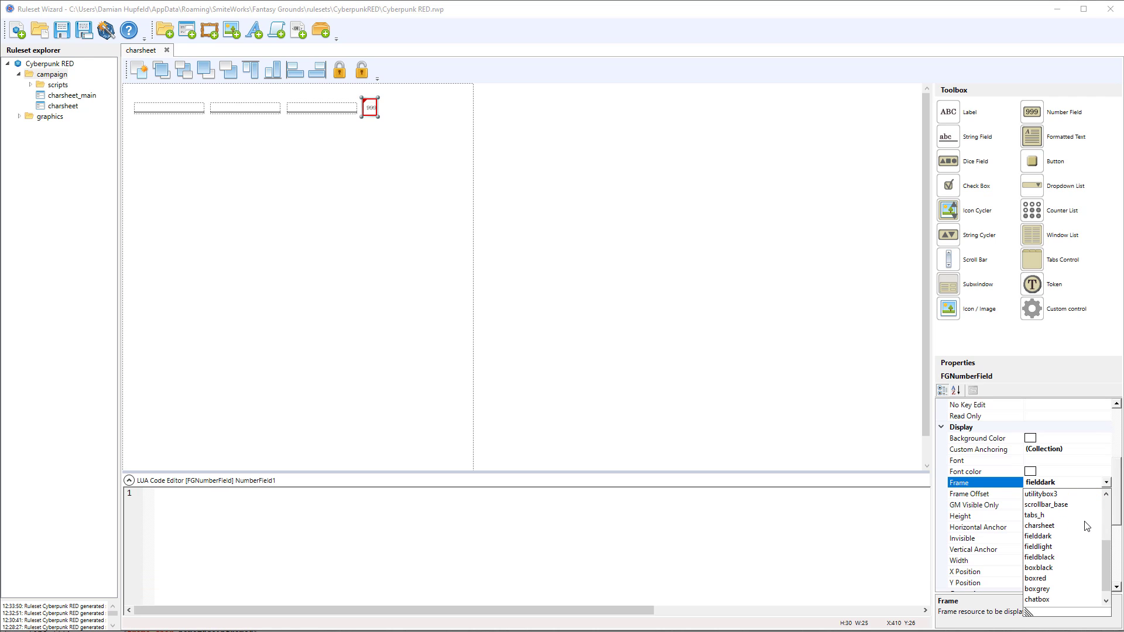
click(1049, 579)
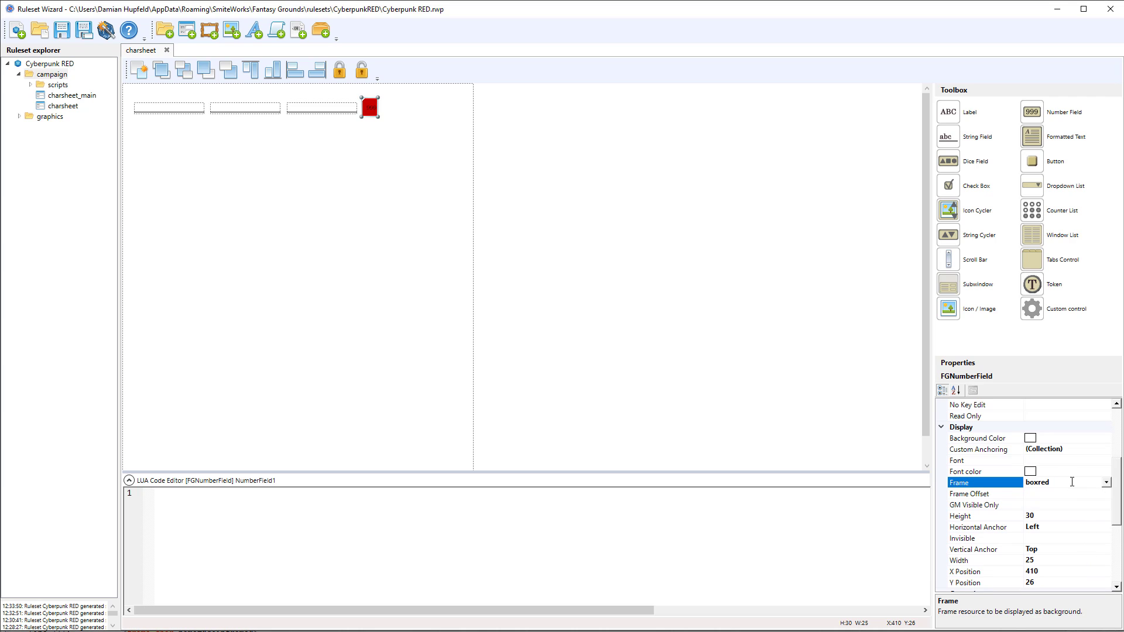
Set the number field's font to reference-b in white (255,255,255).
scroll(1101, 514, up, 4)
scroll(1056, 549, down, 2)
click(1048, 527)
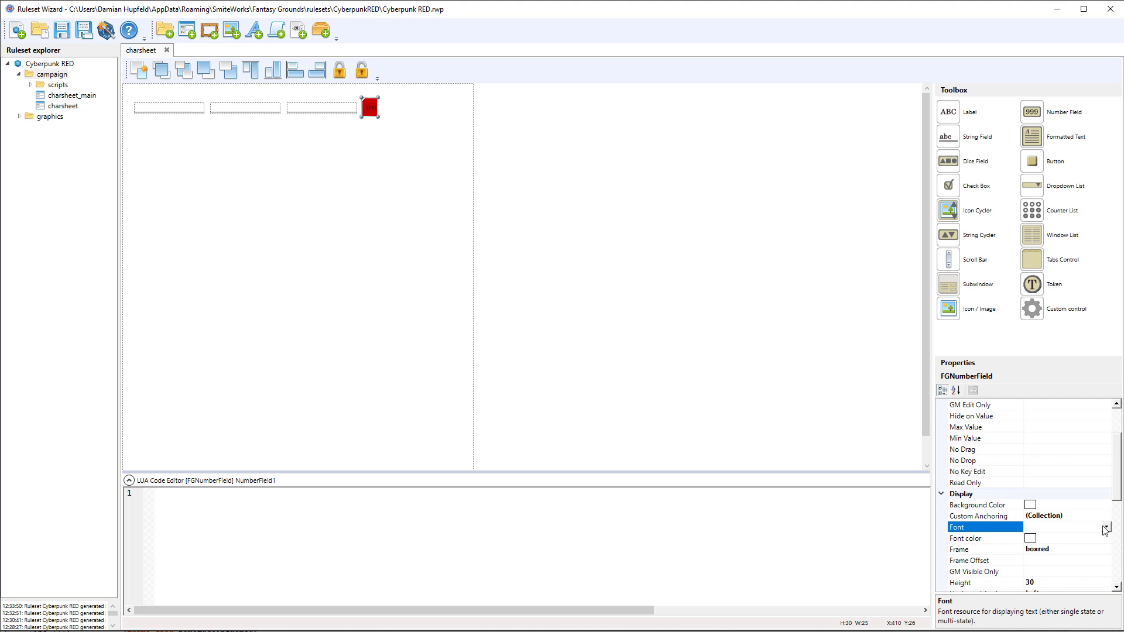
click(1107, 528)
scroll(1082, 561, down, 3)
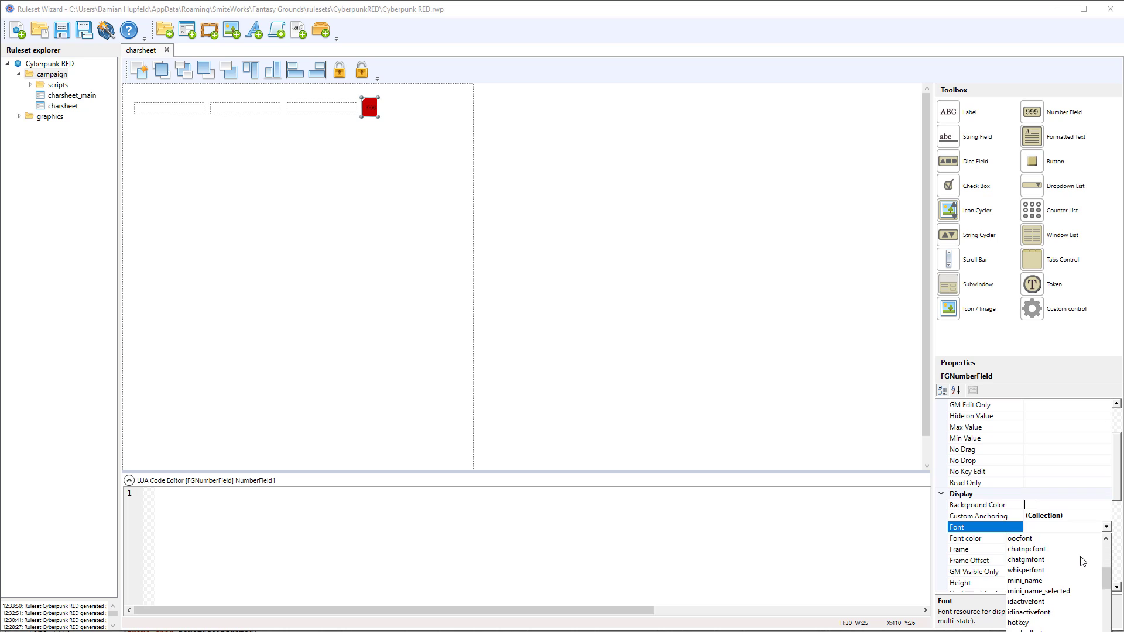
scroll(1082, 561, down, 3)
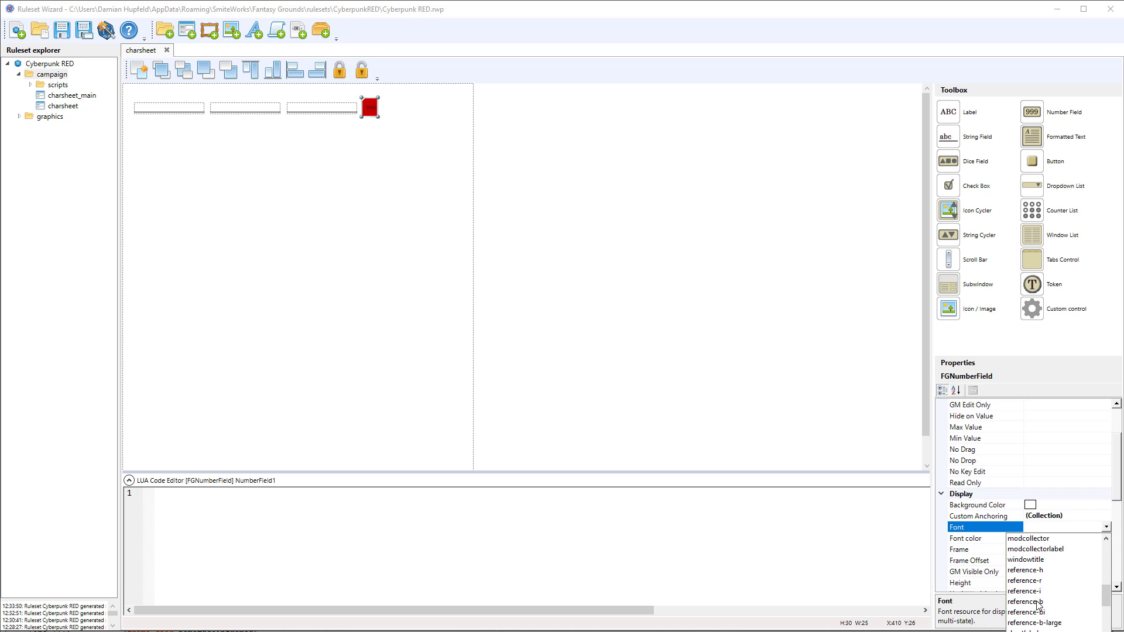
click(1038, 602)
click(1083, 537)
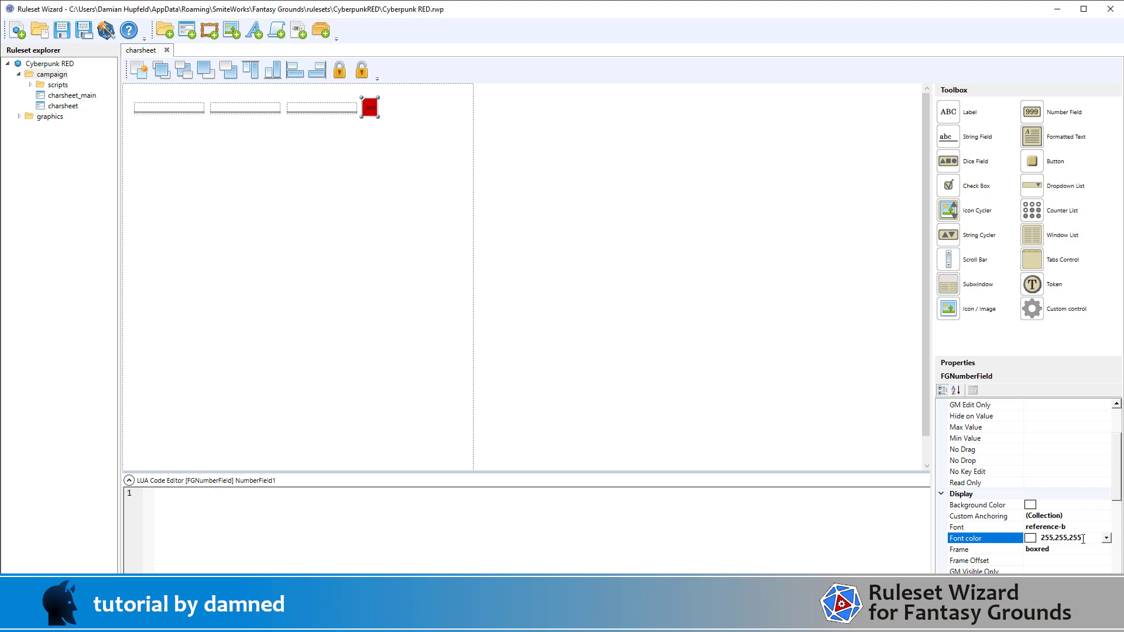
key(Return)
Set the number field's default value to 1 and deselect it.
scroll(1082, 563, down, 4)
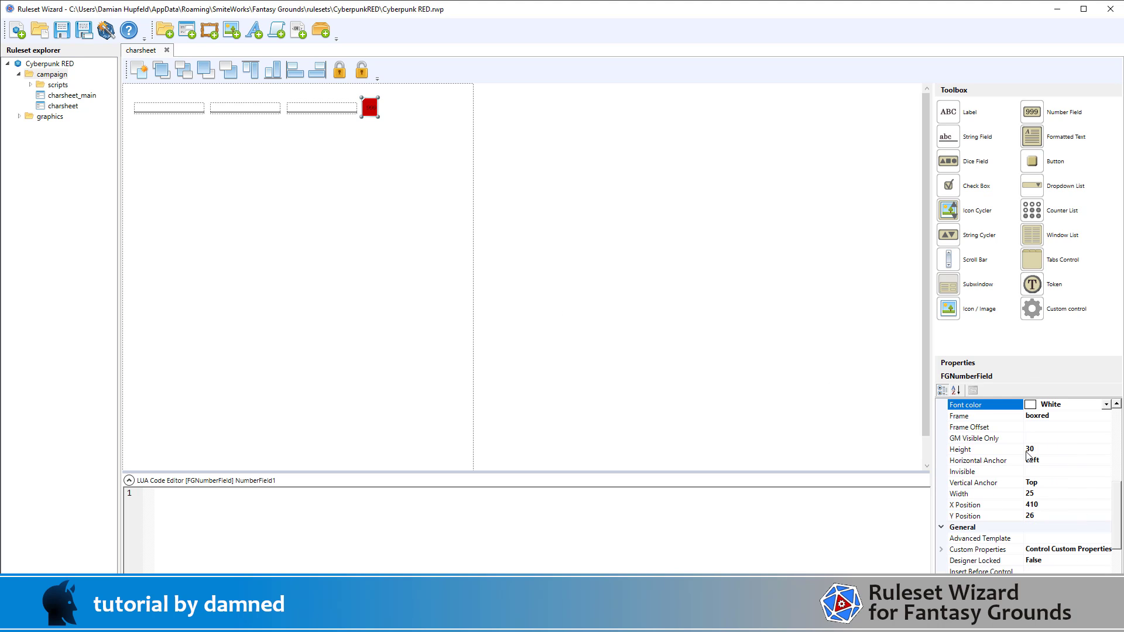
scroll(1030, 466, up, 4)
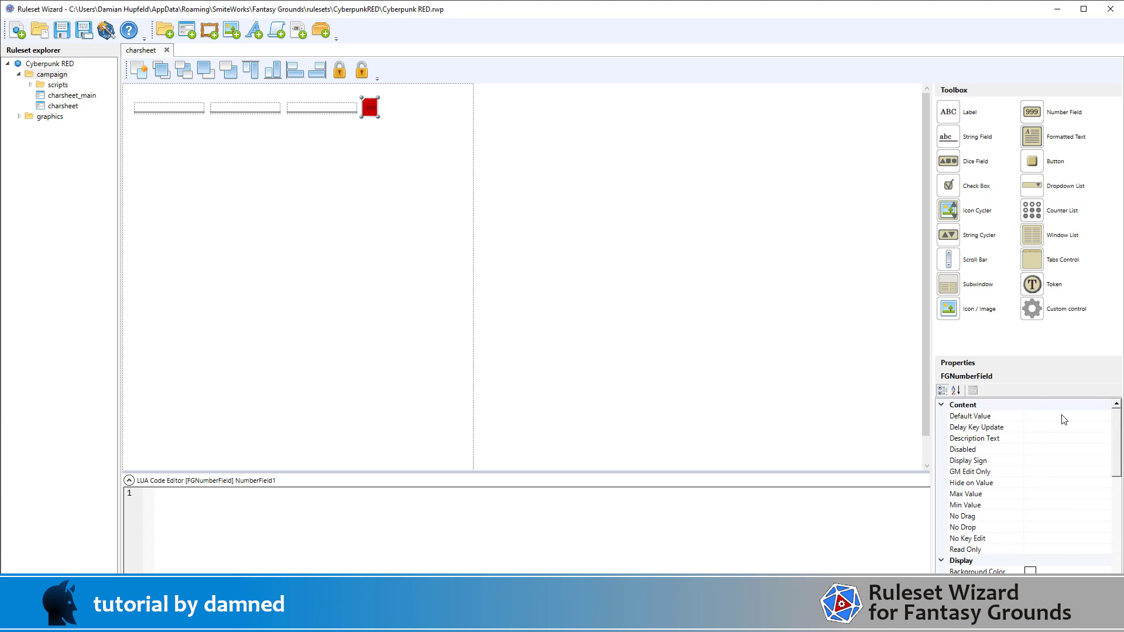
click(1062, 417)
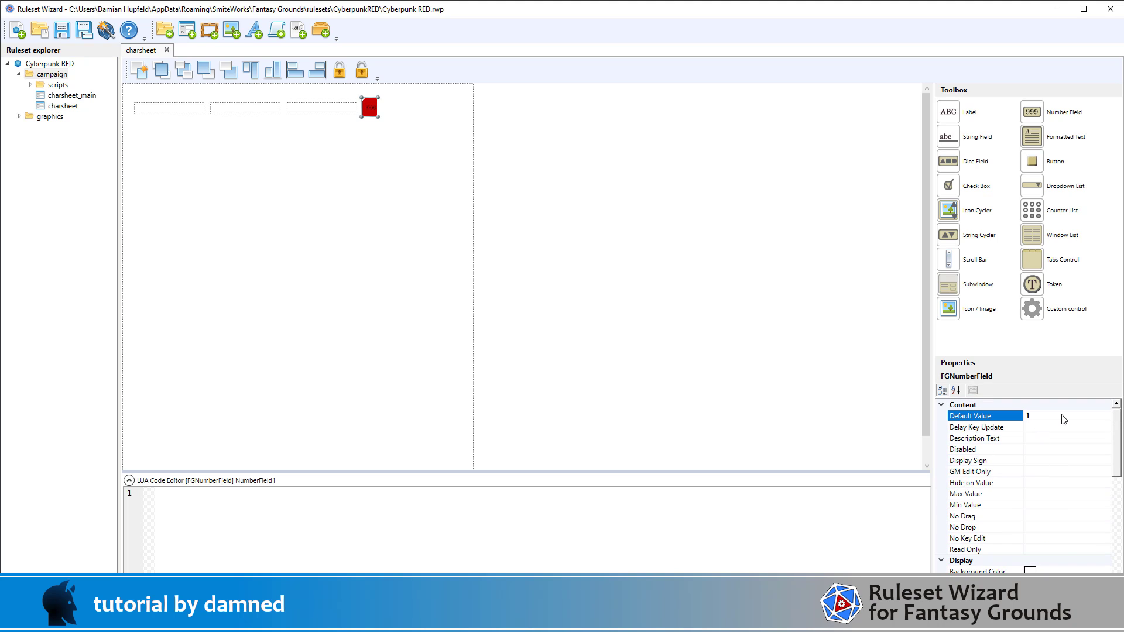
key(Return)
click(389, 301)
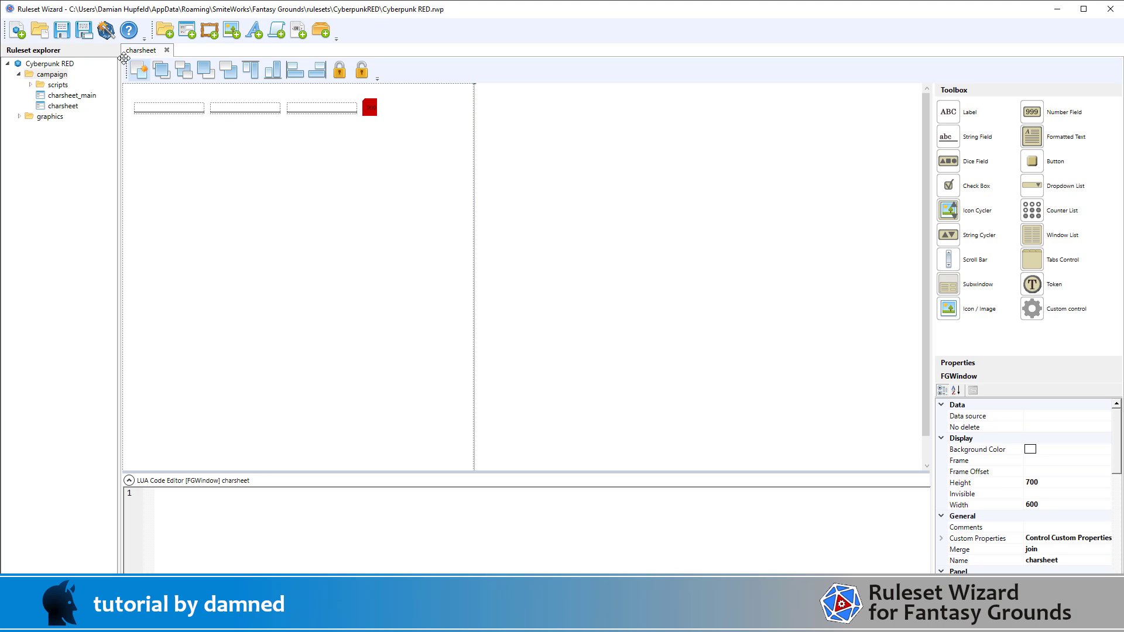
Try building Cyberpunk RED.pak, which fails because a charsheet control named rank already exists.
click(106, 33)
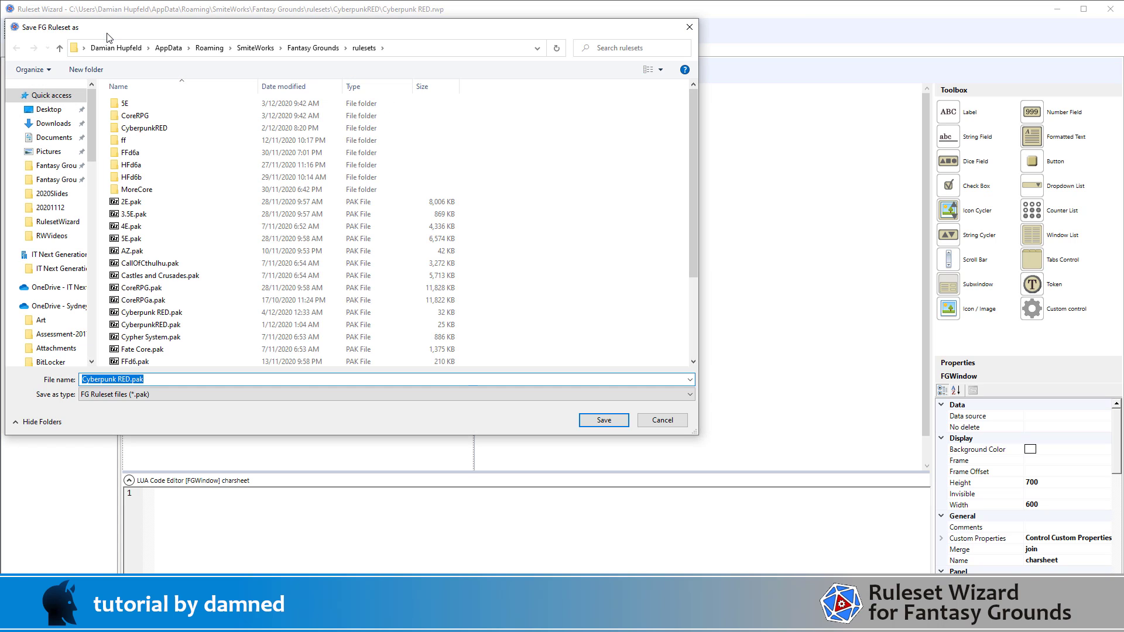
key(Return)
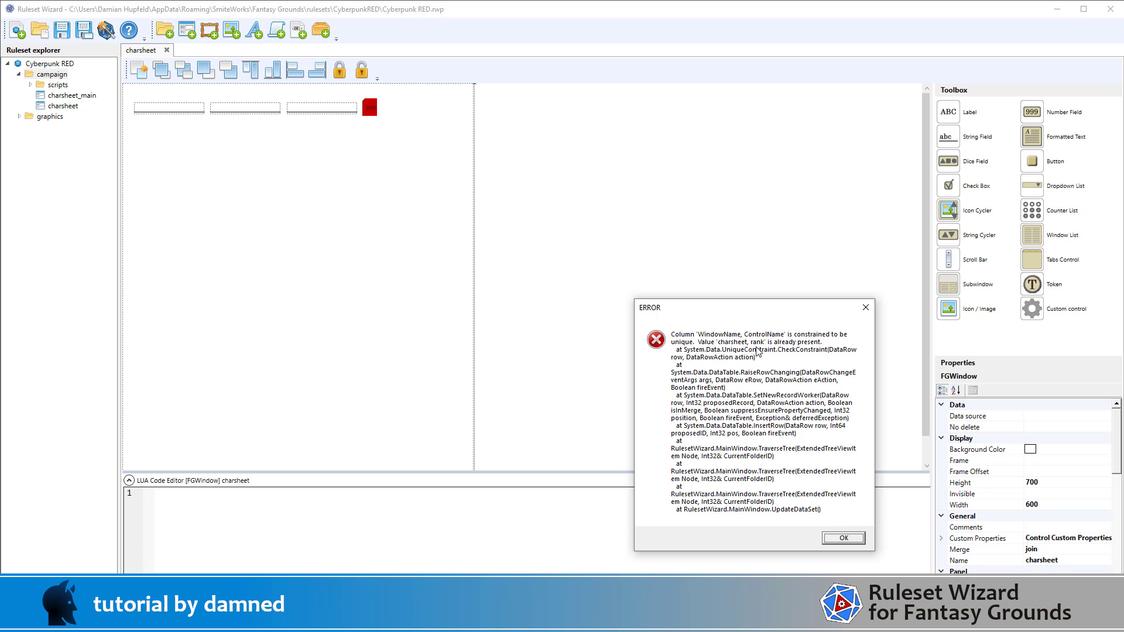
Dismiss the duplicate-name error and rename the third header string field from rank to roleability.
click(852, 541)
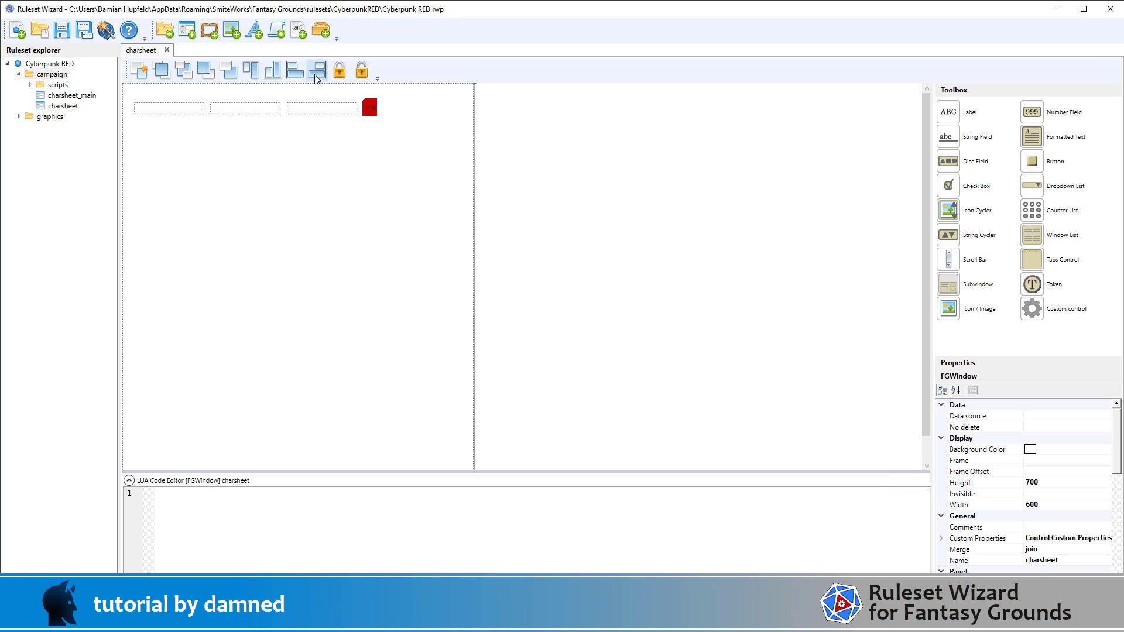
click(300, 108)
scroll(1034, 495, down, 8)
click(1053, 550)
double_click(1053, 550)
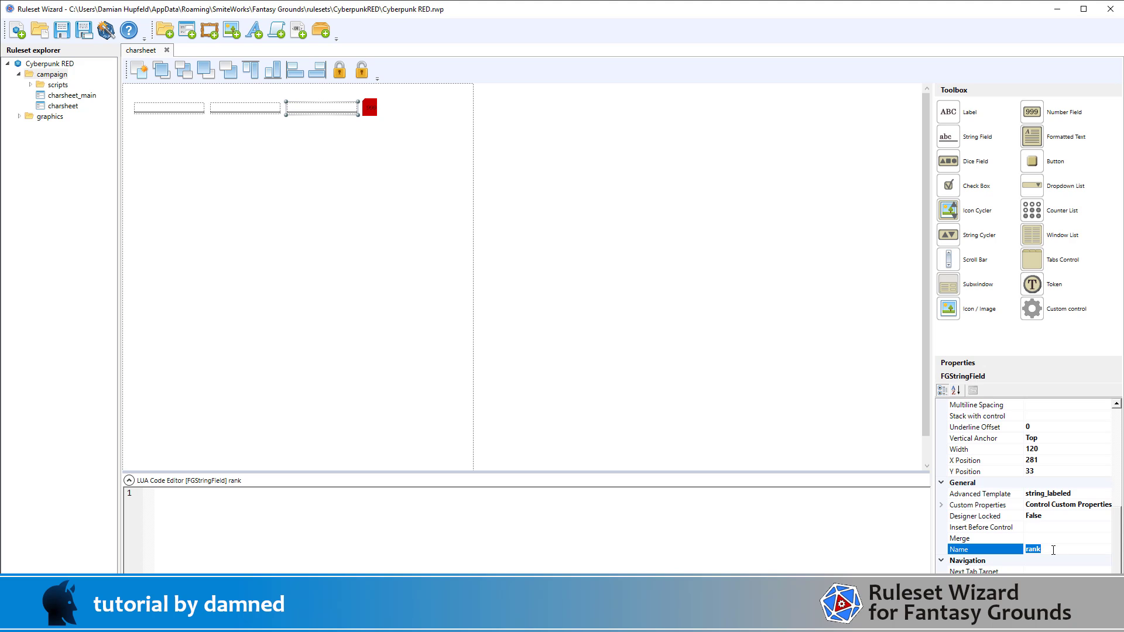
text(roleab)
click(1108, 505)
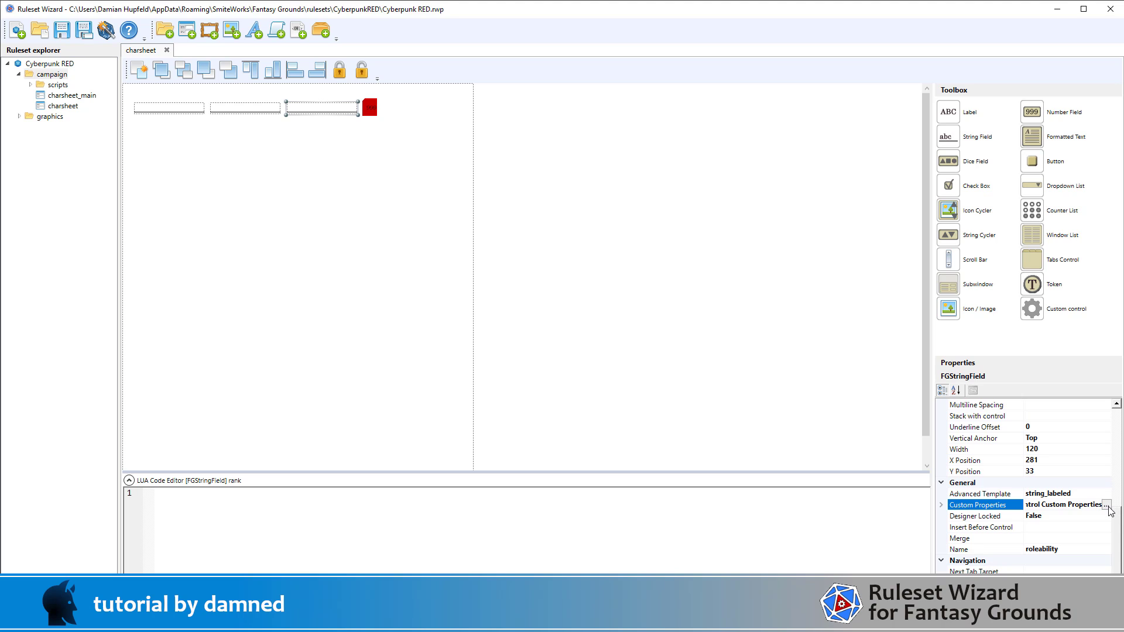
Change the field's custom label property from Rank to Role Ability and export the ruleset again.
click(1106, 505)
click(830, 397)
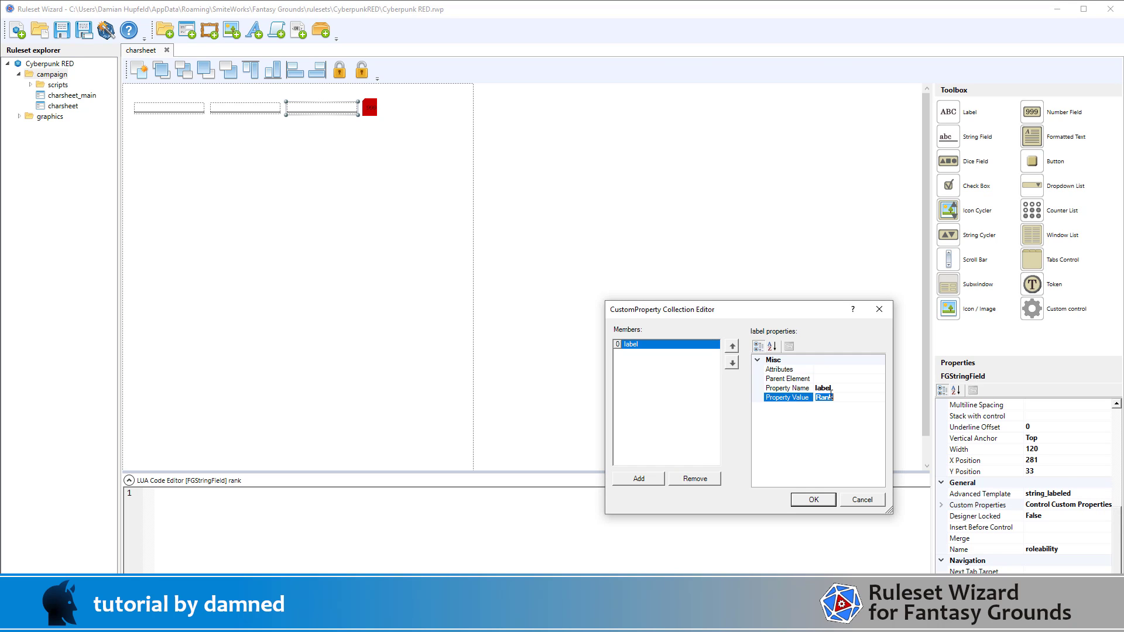
text(Role Ability)
click(826, 499)
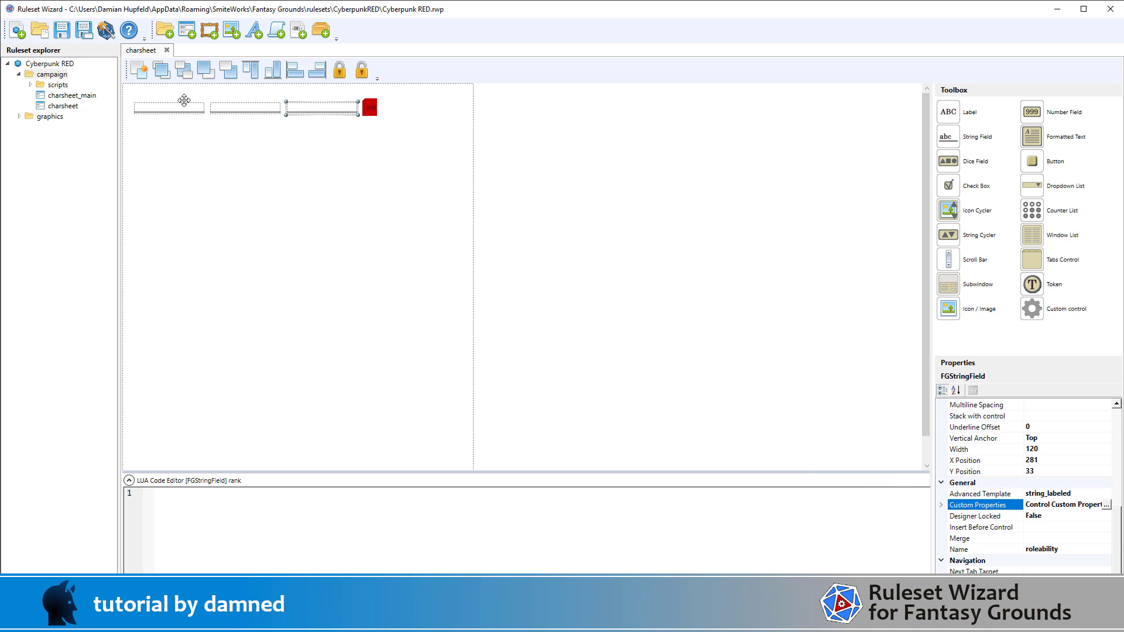
click(106, 30)
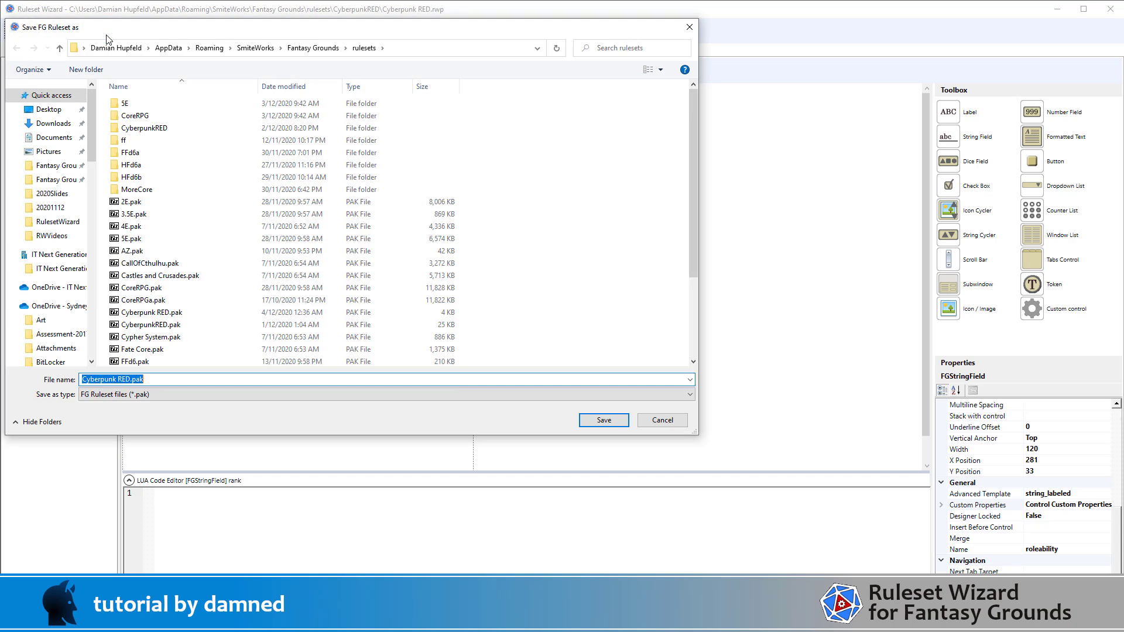
Save Cyberpunk RED.pak and review the reloaded sheet header with NAME, ROLE and ROLE ABILITY.
key(Return)
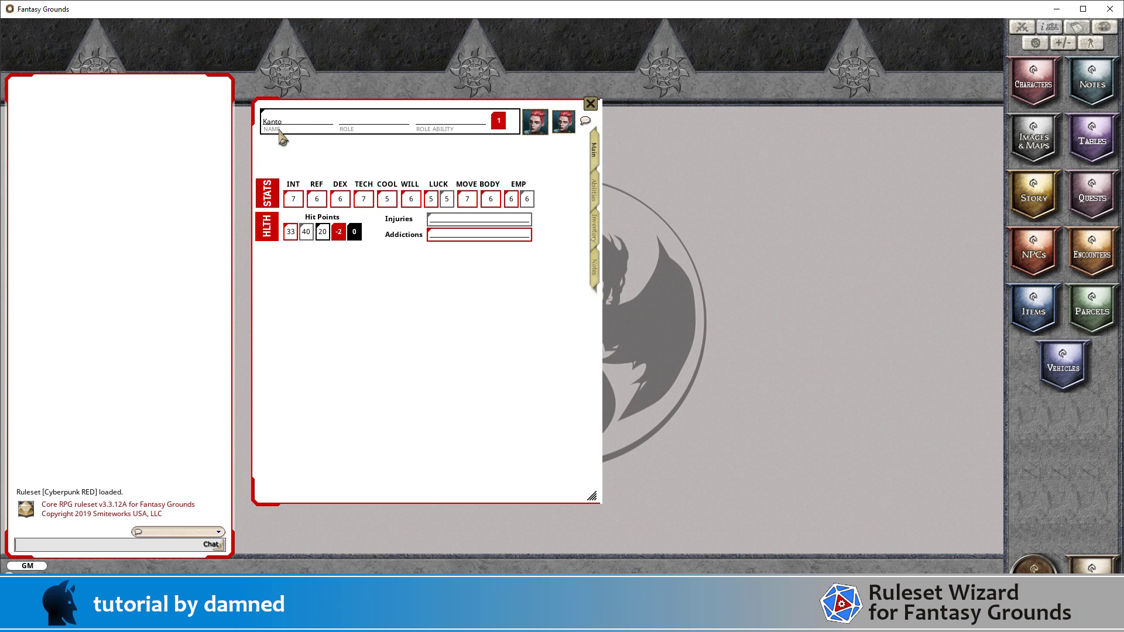
key(alt+Tab)
Search all files in the CoreRPG folder for char_label_name.
click(198, 360)
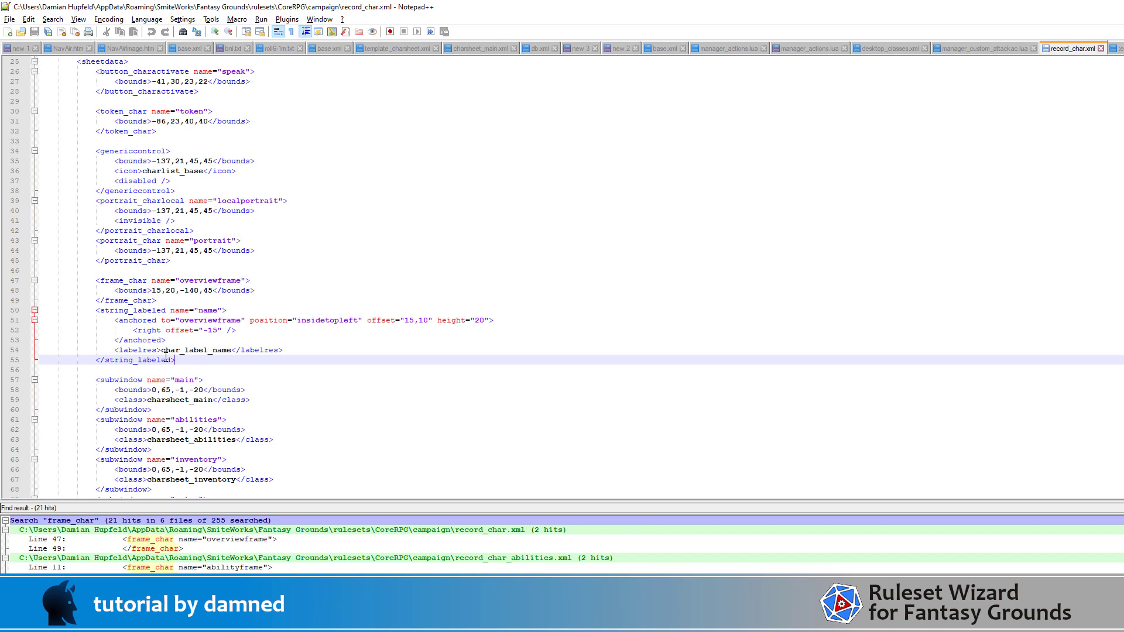
drag(161, 351, 231, 350)
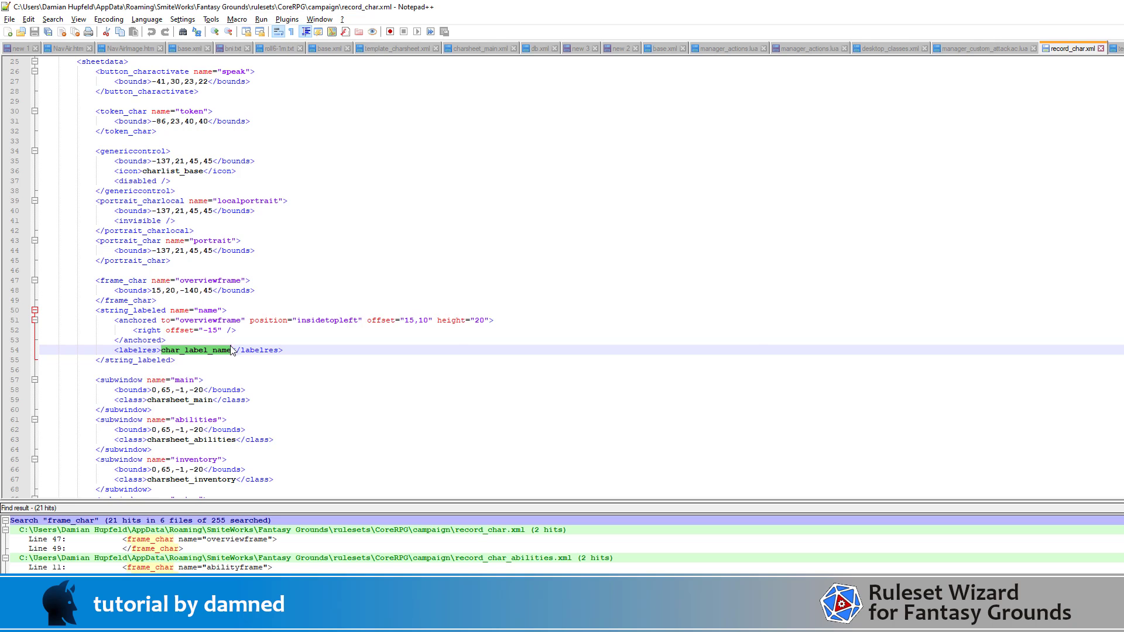
key(ctrl+f)
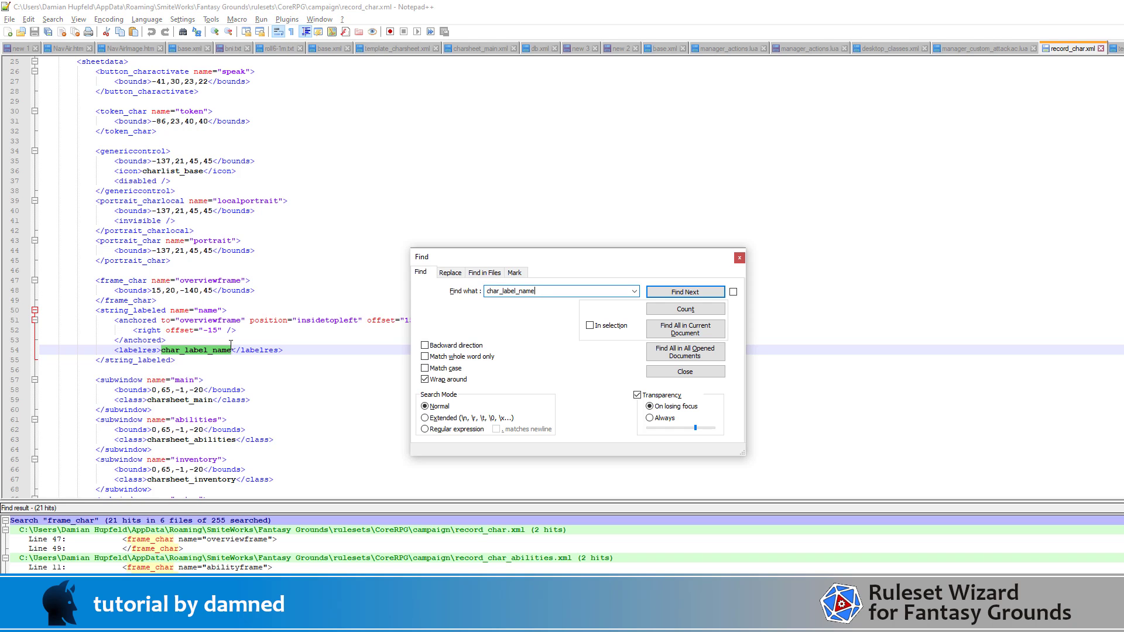
click(485, 272)
click(586, 341)
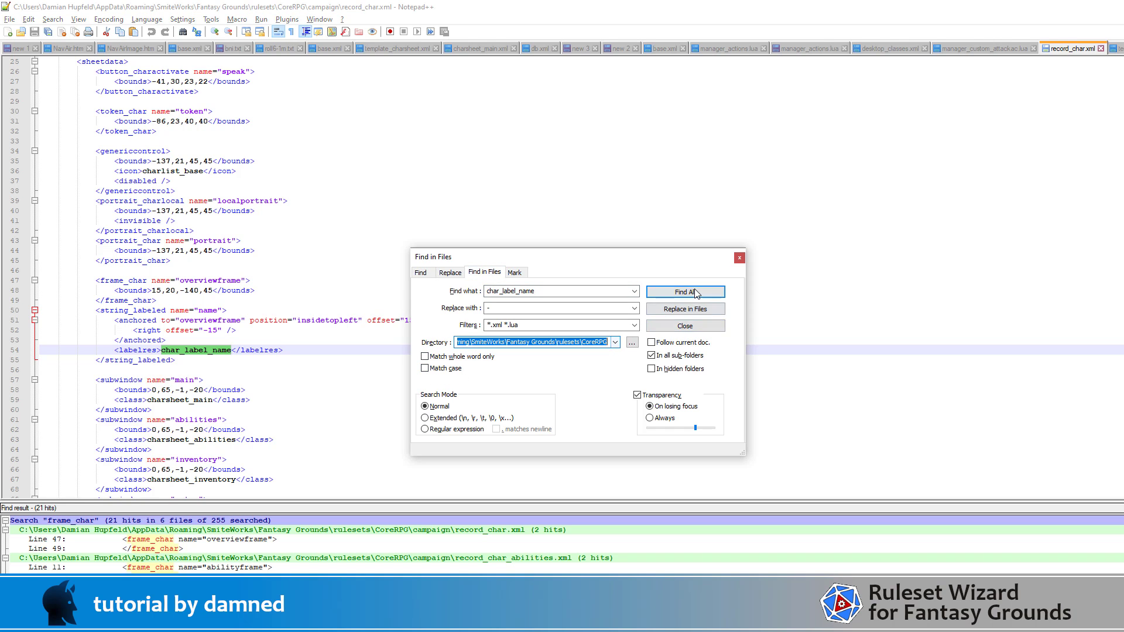
click(676, 292)
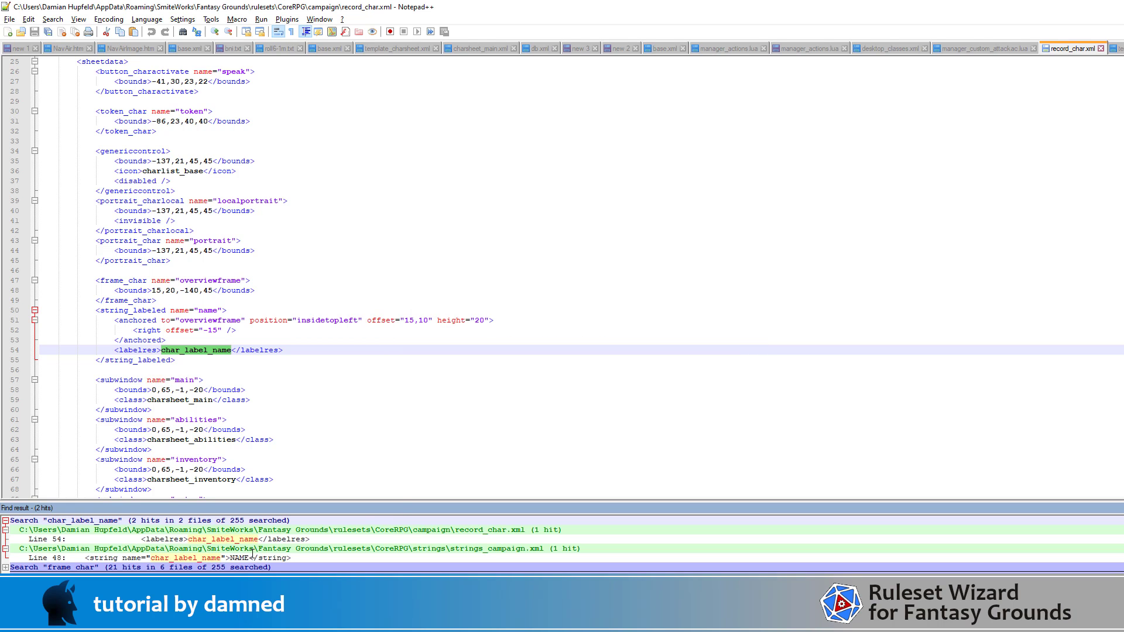
Open strings_campaign.xml at the NAME string on line 48 and select the text above it.
double_click(252, 558)
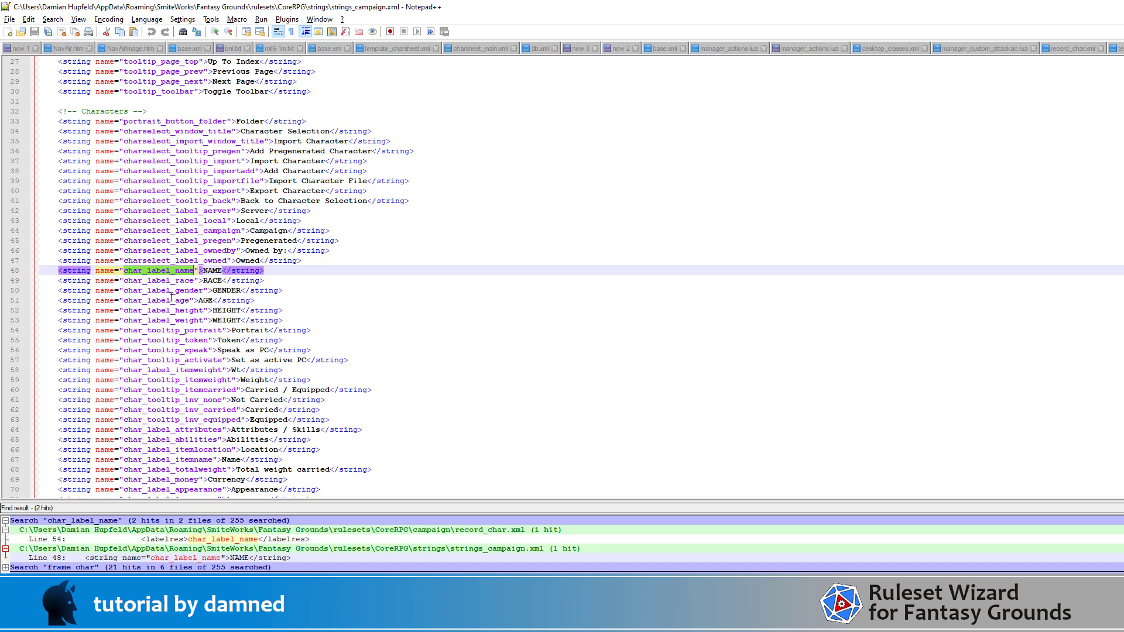
click(341, 273)
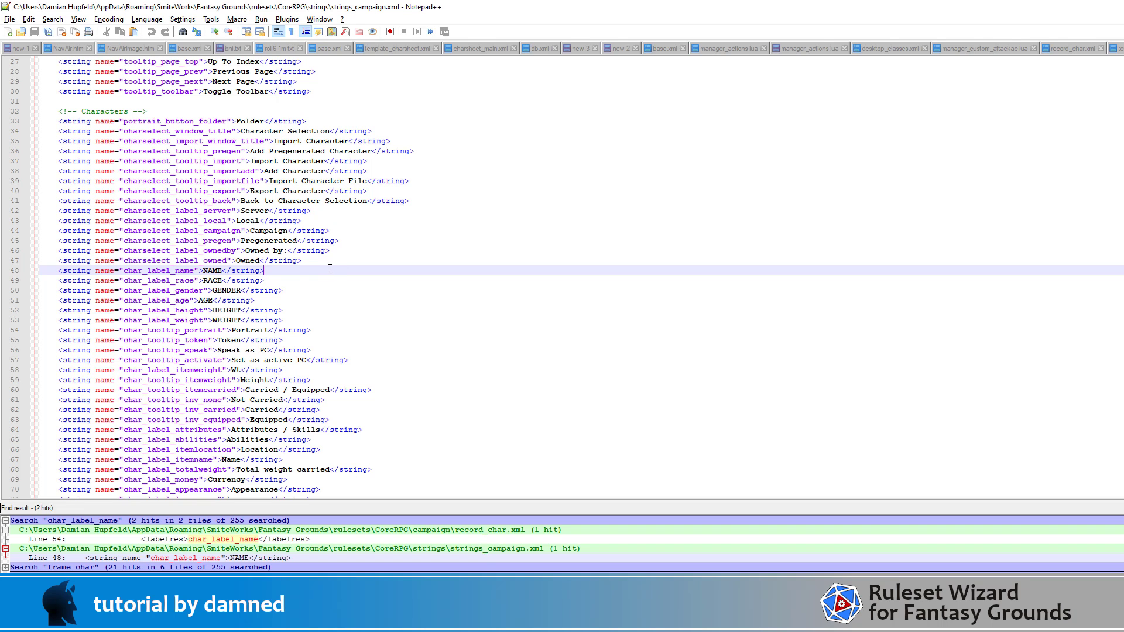
key(shift+Up)
key(shift+Up)
key(shift+Up)
key(shift+Up)
key(shift+Up)
key(shift+Up)
key(shift+Up)
key(shift+Up)
key(shift+Up)
key(shift+Up)
key(shift+Up)
key(shift+Up)
key(shift+Up)
key(shift+Up)
key(shift+Up)
key(shift+Up)
key(shift+Up)
key(shift+Up)
key(shift+Up)
key(shift+Up)
key(ctrl+c)
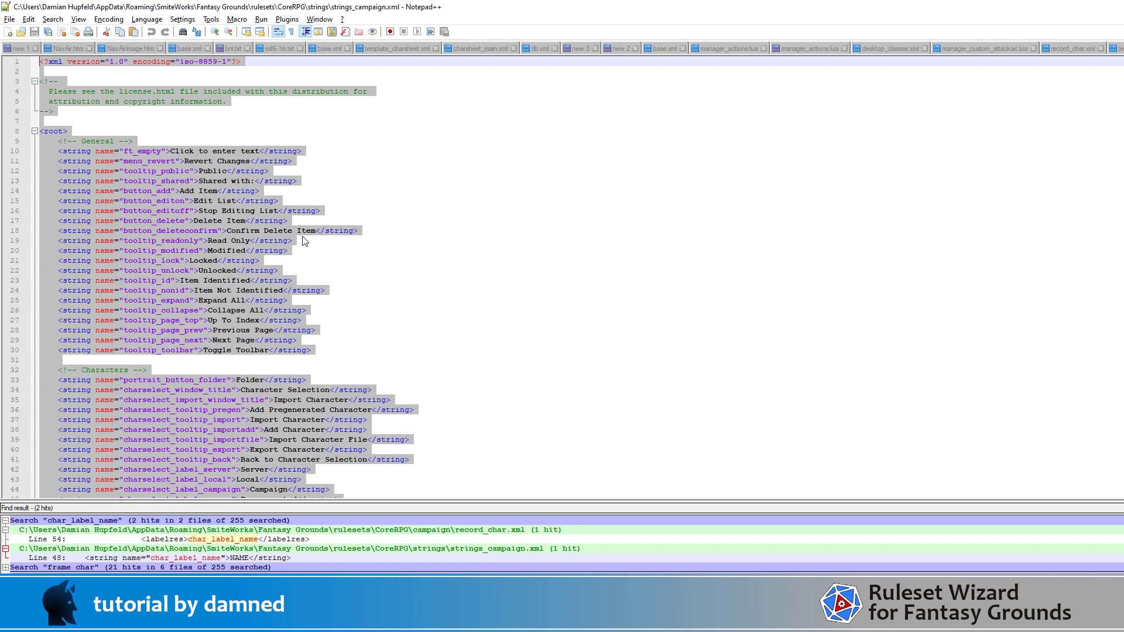
scroll(302, 237, down, 6)
Add a new folder named strings to the Cyberpunk RED ruleset root.
key(alt+Tab)
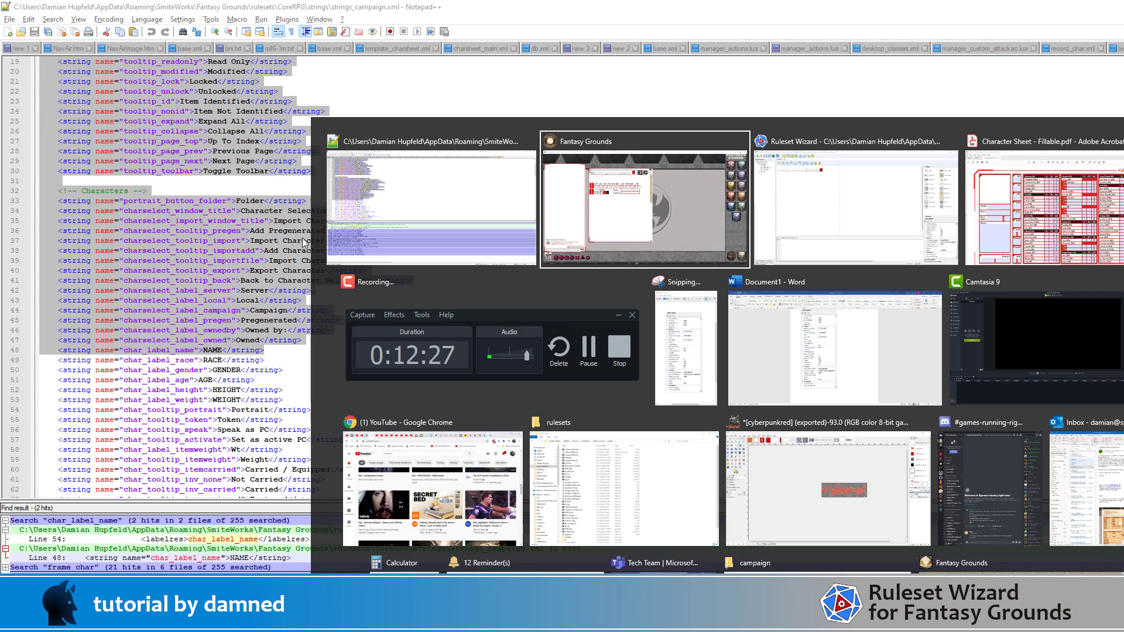
key(alt+Tab)
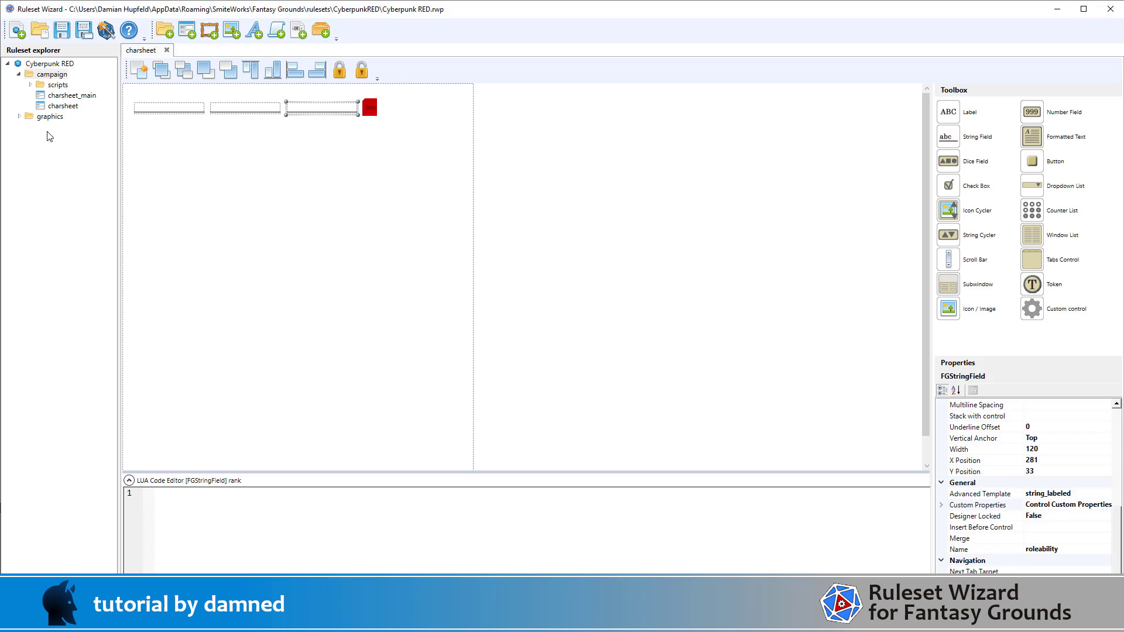
click(45, 64)
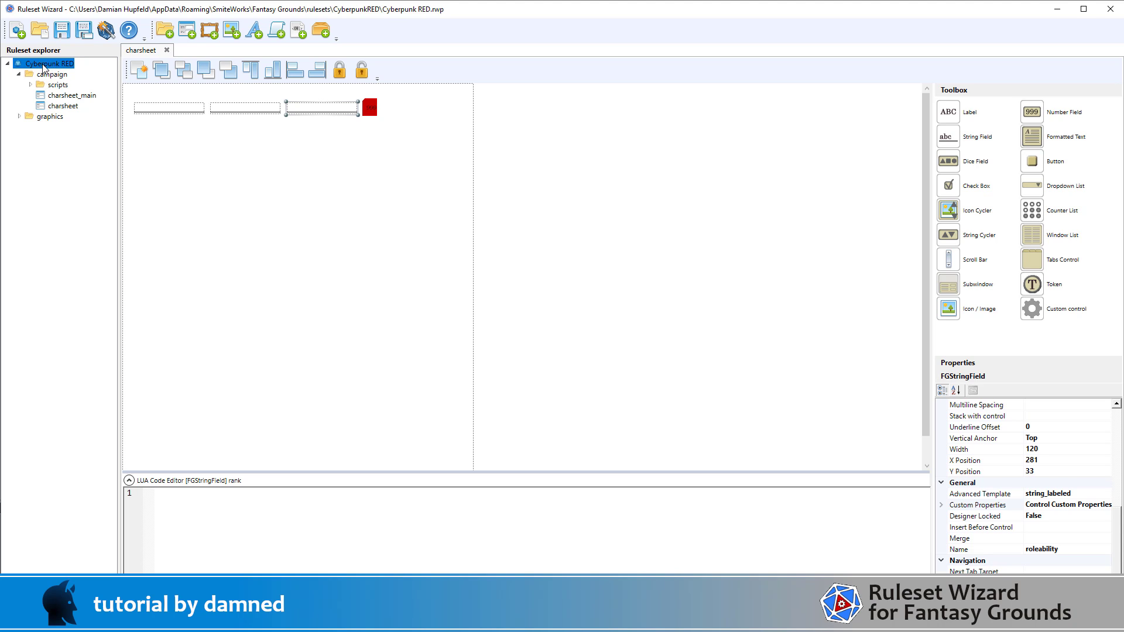
click(165, 30)
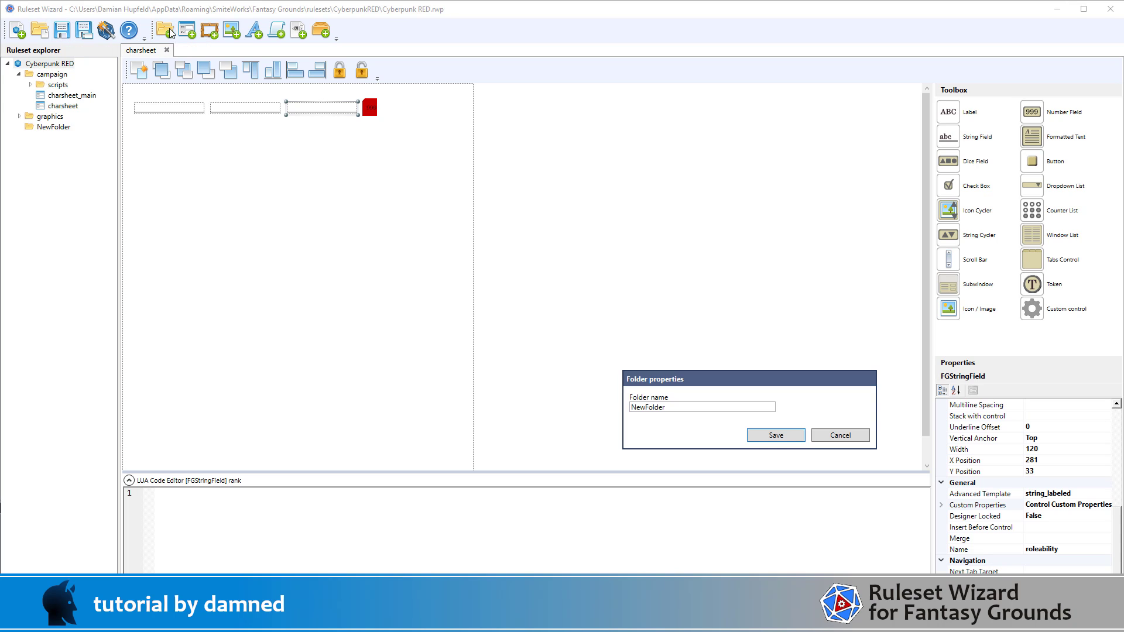
key(ctrl+a)
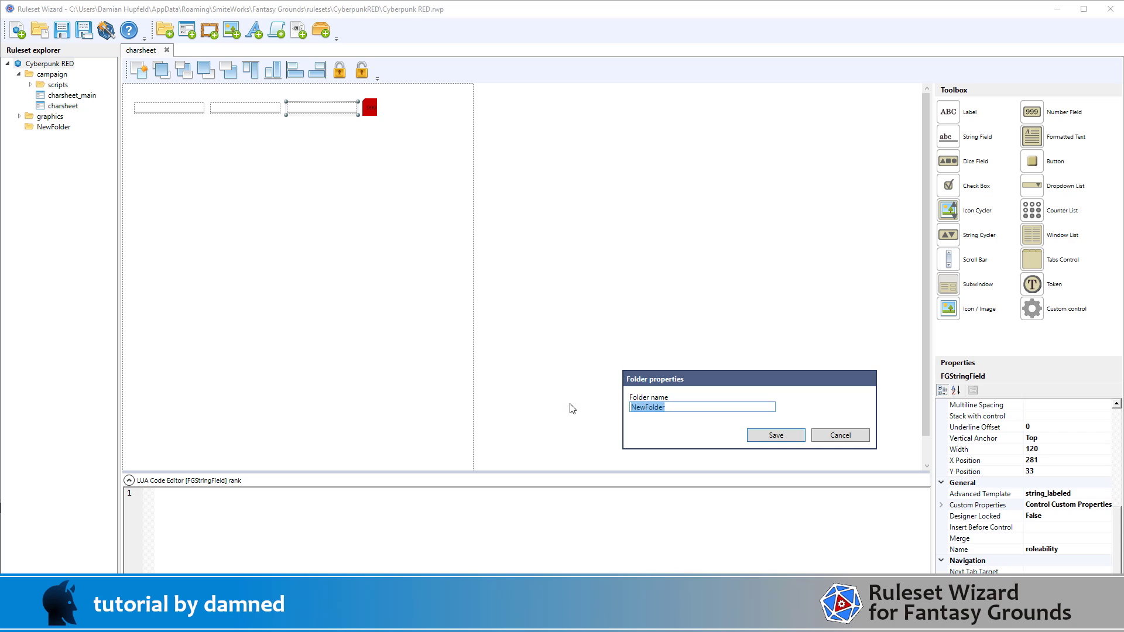
text(strings)
click(785, 434)
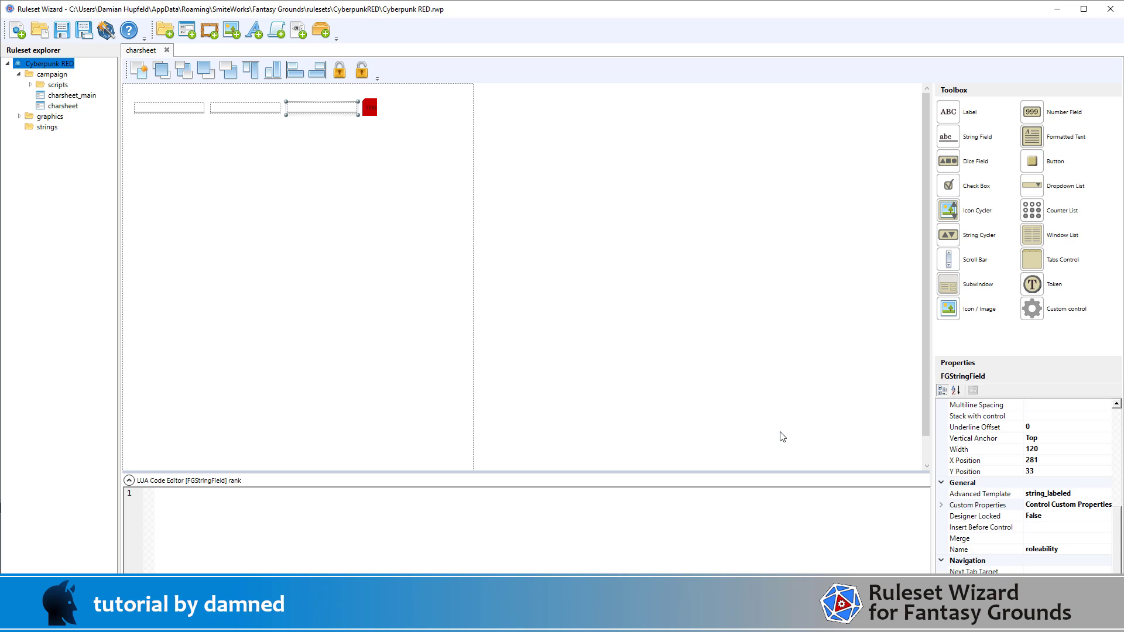
Create an empty XML file named strings inside the strings folder.
click(43, 130)
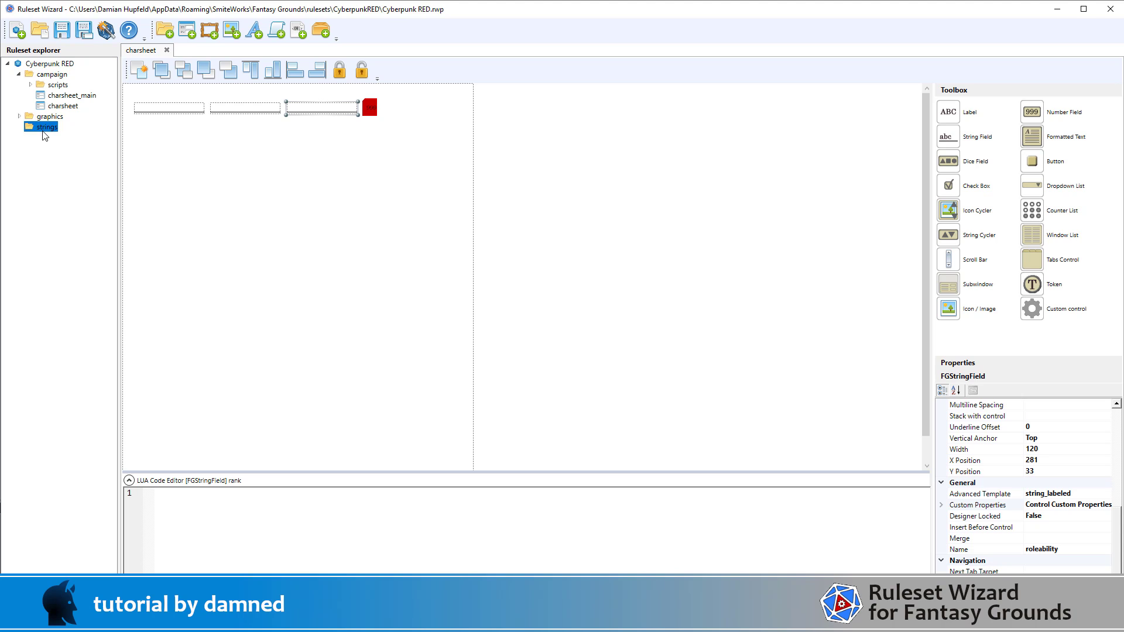
click(299, 34)
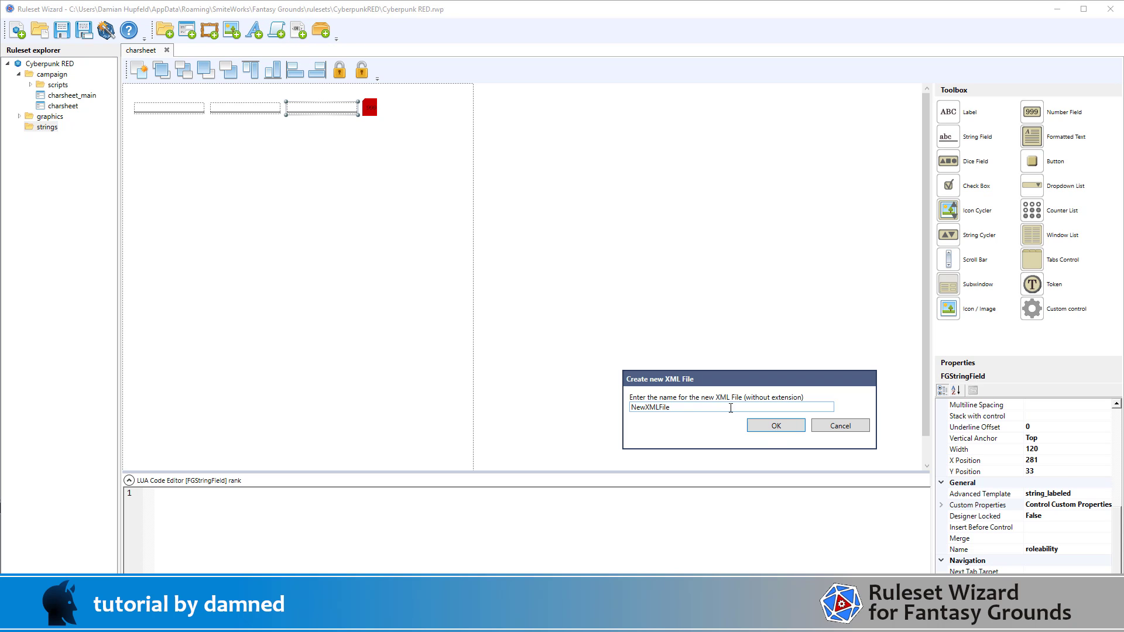
text(str)
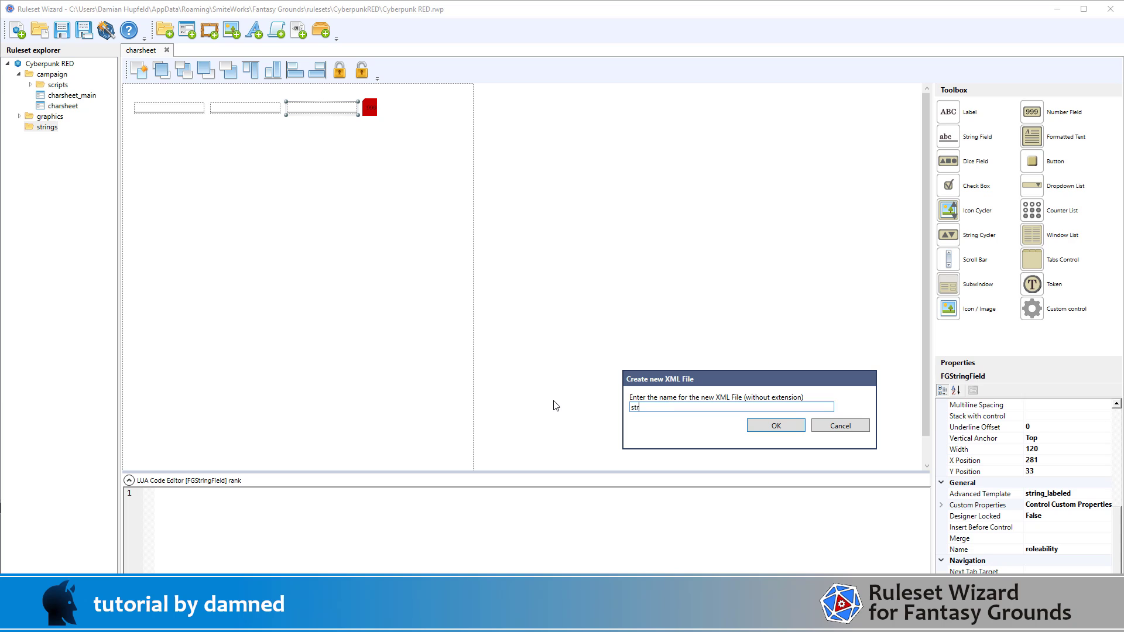
text(ings)
click(778, 426)
Paste the CoreRPG strings XML and delete everything except the char_label_name entry.
click(19, 127)
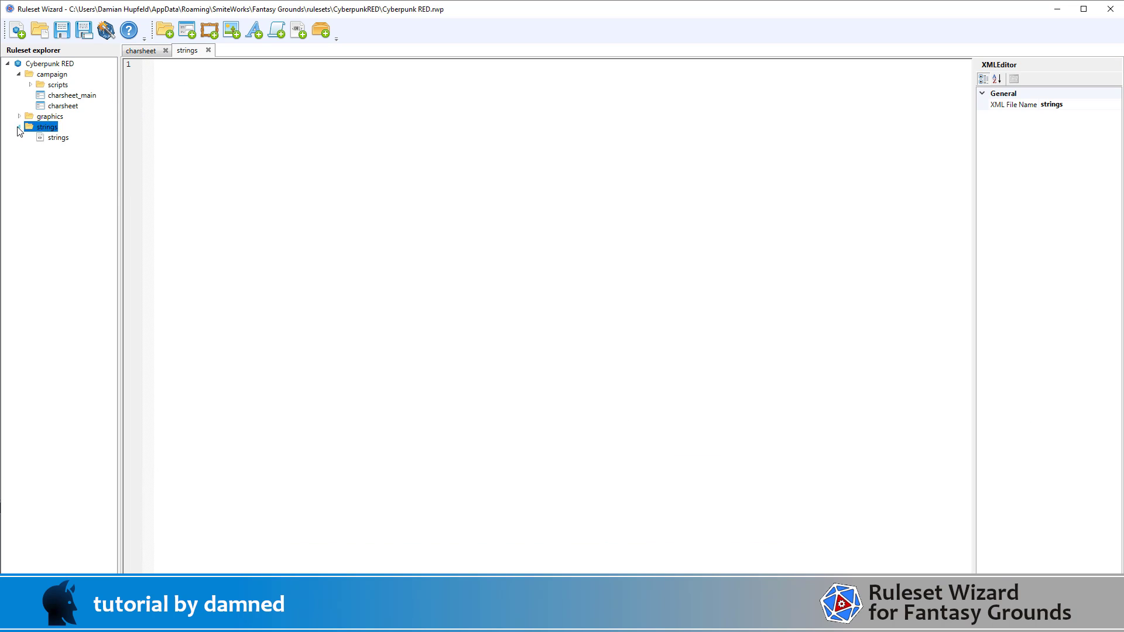
click(183, 67)
key(ctrl+v)
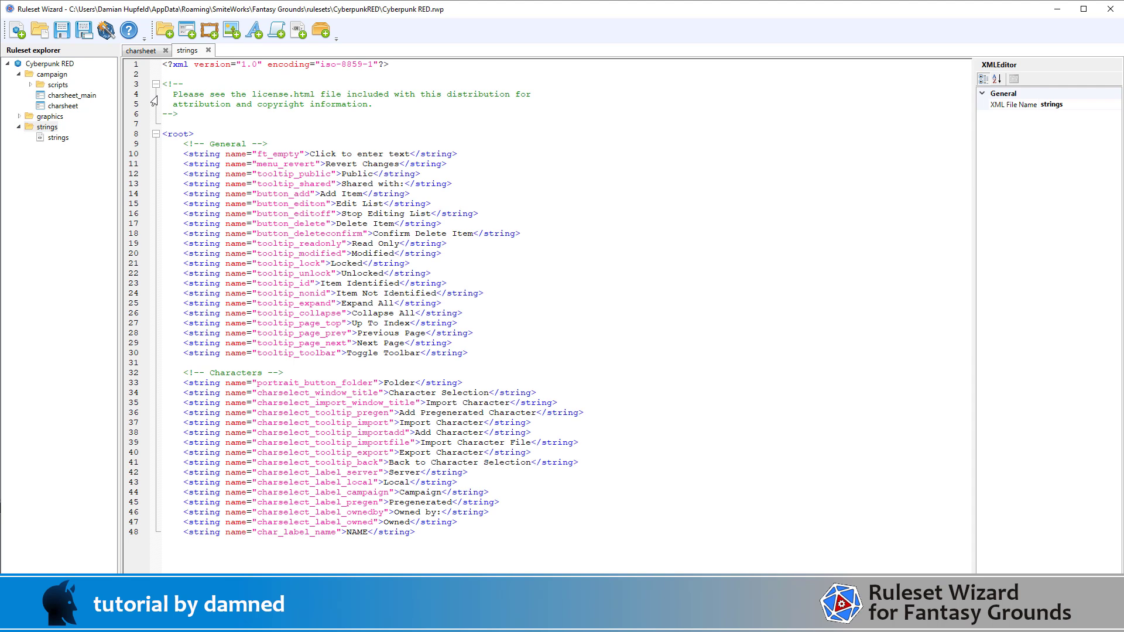
drag(139, 86, 138, 113)
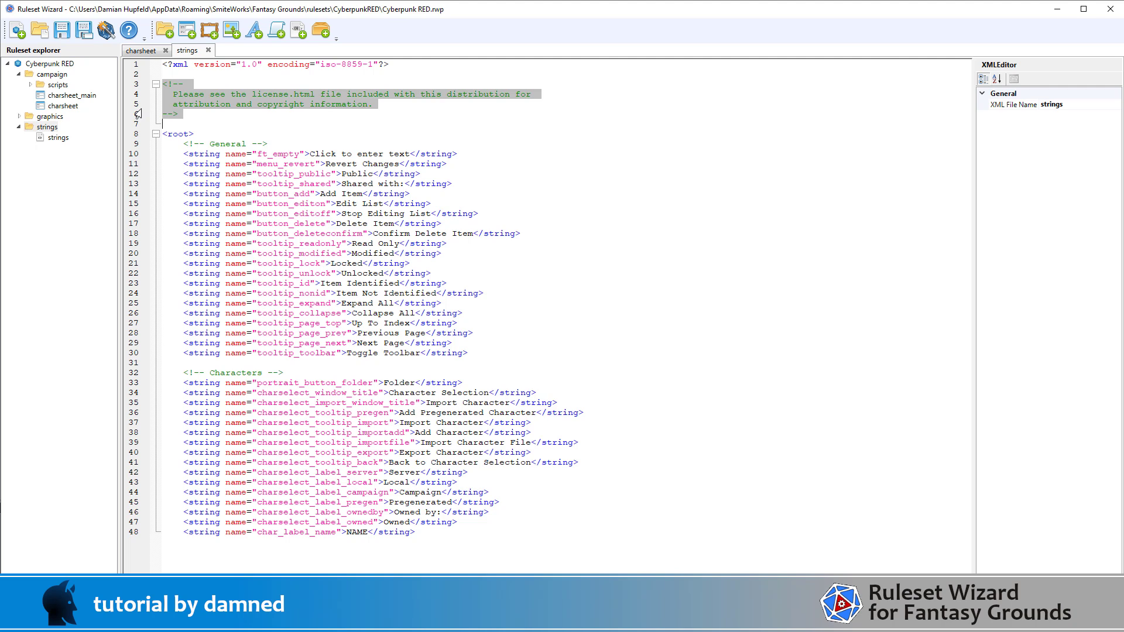
key(Delete)
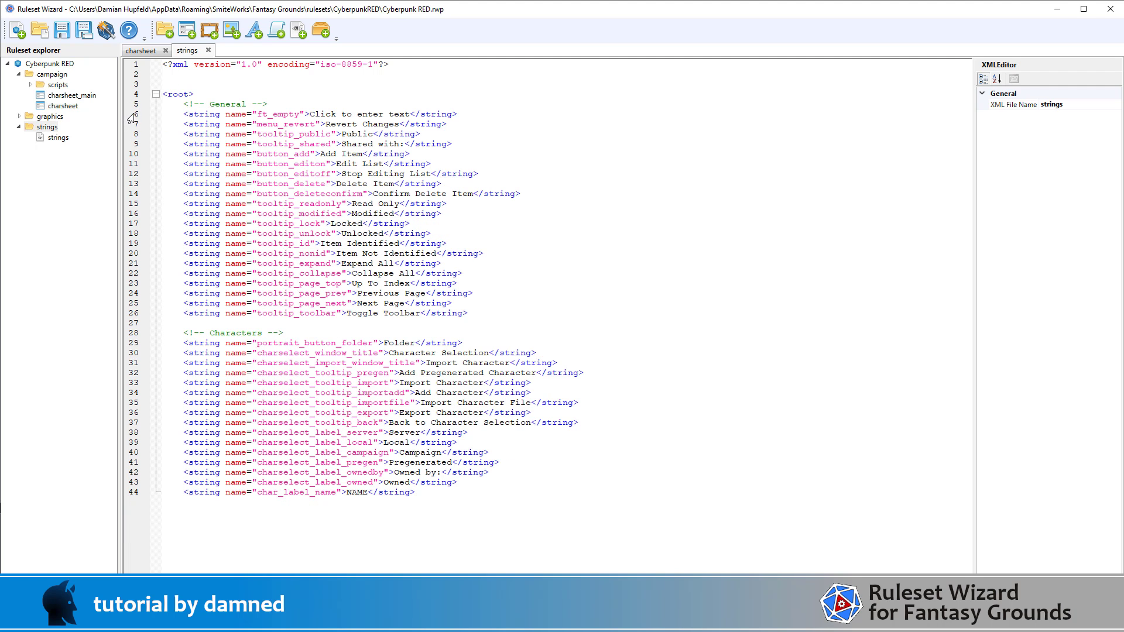
drag(131, 118, 103, 315)
key(Delete)
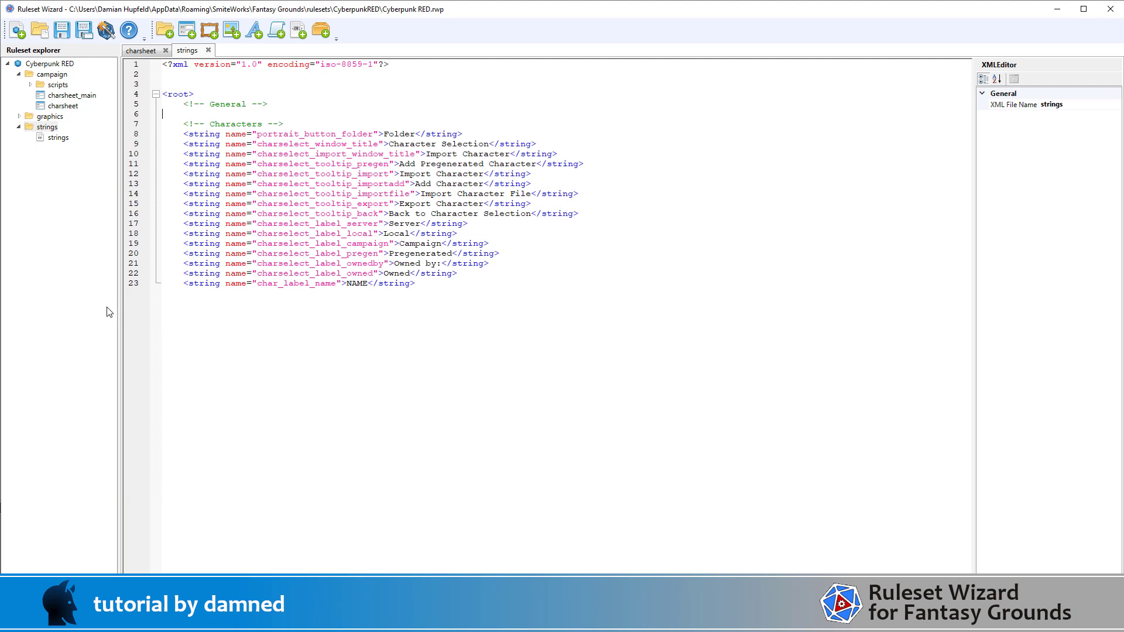
click(130, 135)
drag(136, 164, 123, 271)
key(Delete)
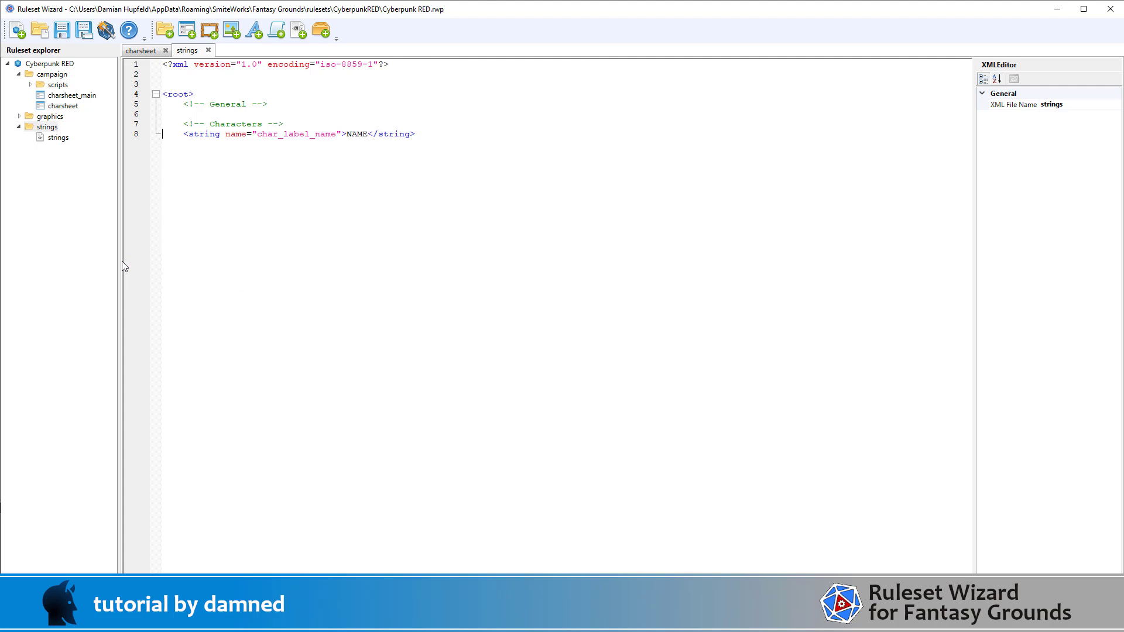
Copy the closing </root> tag from the CoreRPG file and paste it at the end.
key(alt+Tab)
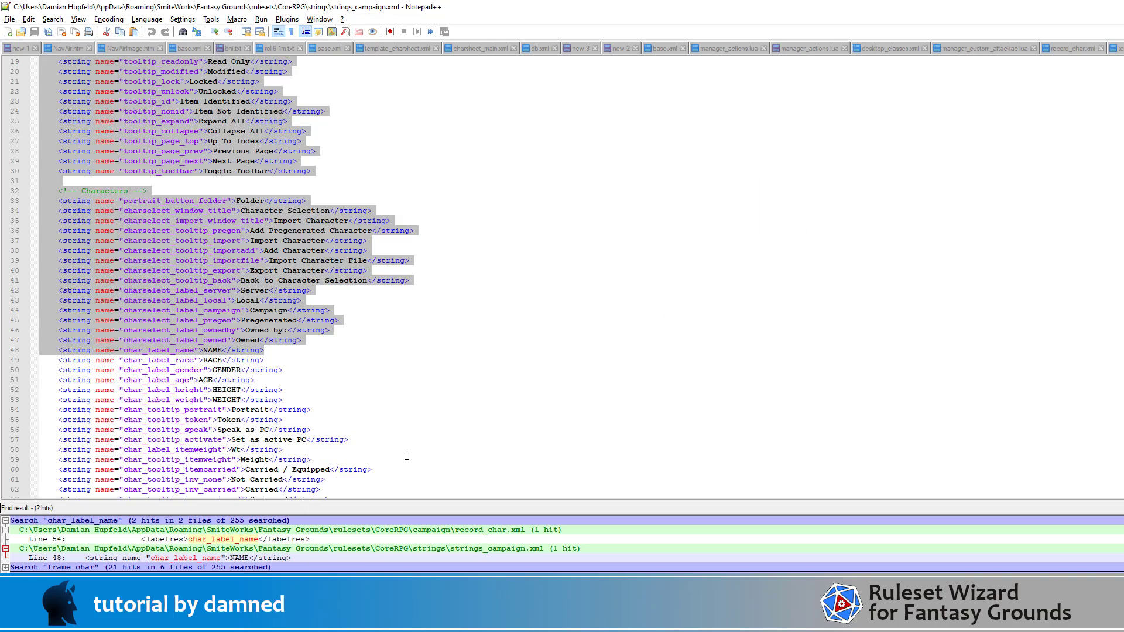
scroll(384, 436, down, 3)
scroll(383, 436, down, 20)
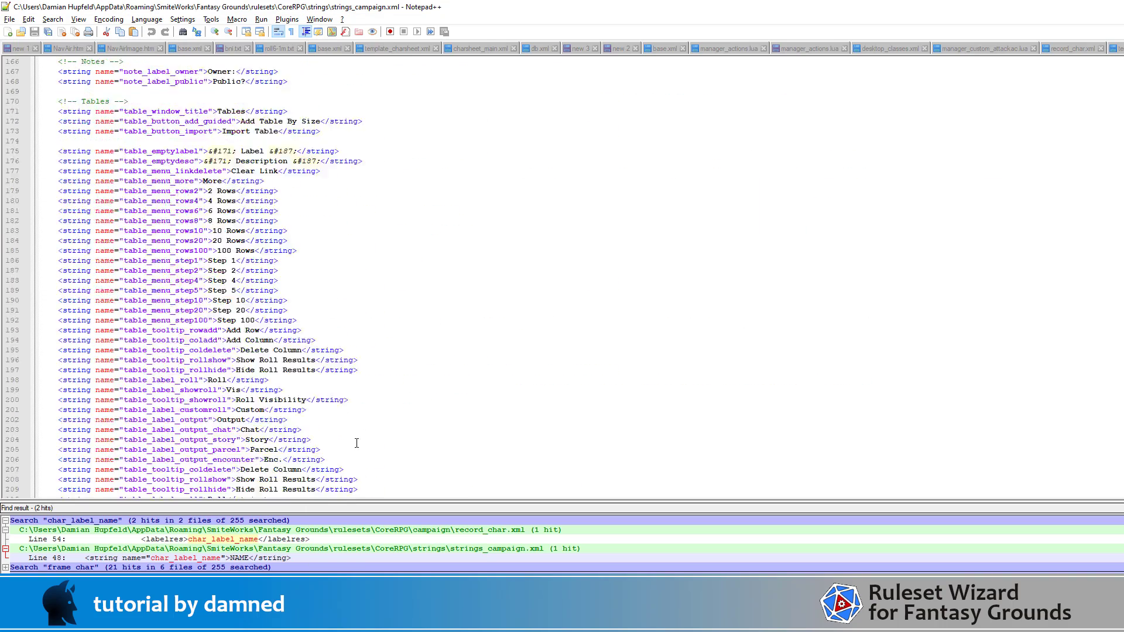
scroll(357, 442, down, 9)
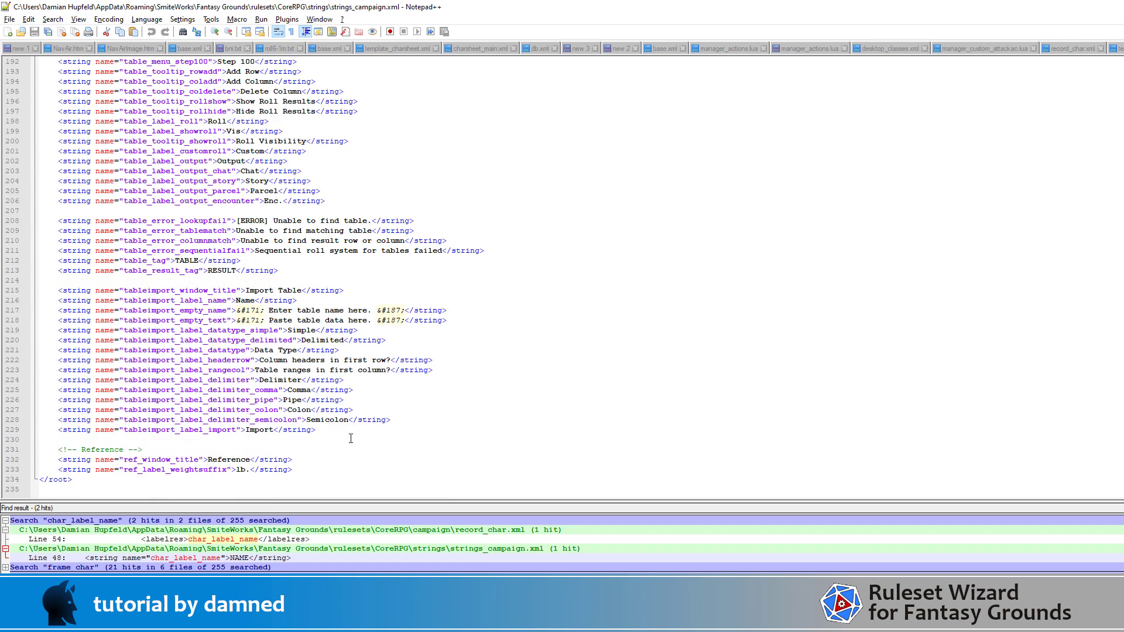
click(6, 484)
key(ctrl+c)
key(alt+Tab)
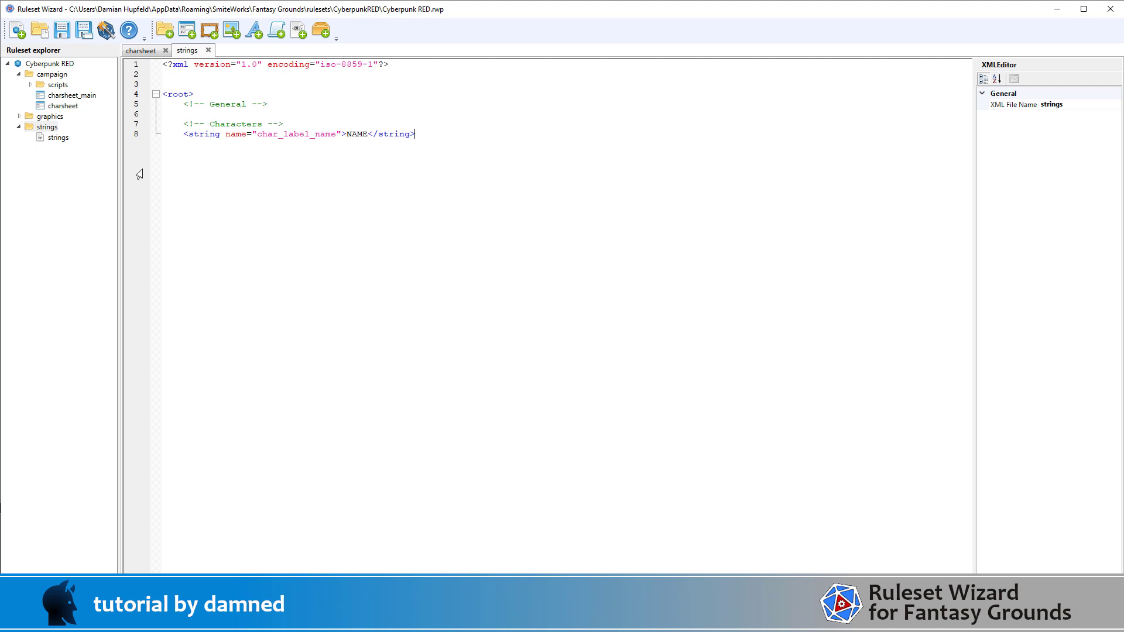
key(Return)
key(Return)
key(ctrl+v)
Change the char_label_name text from NAME to HANDLE and generate the ruleset.
double_click(362, 134)
text(HANDLE)
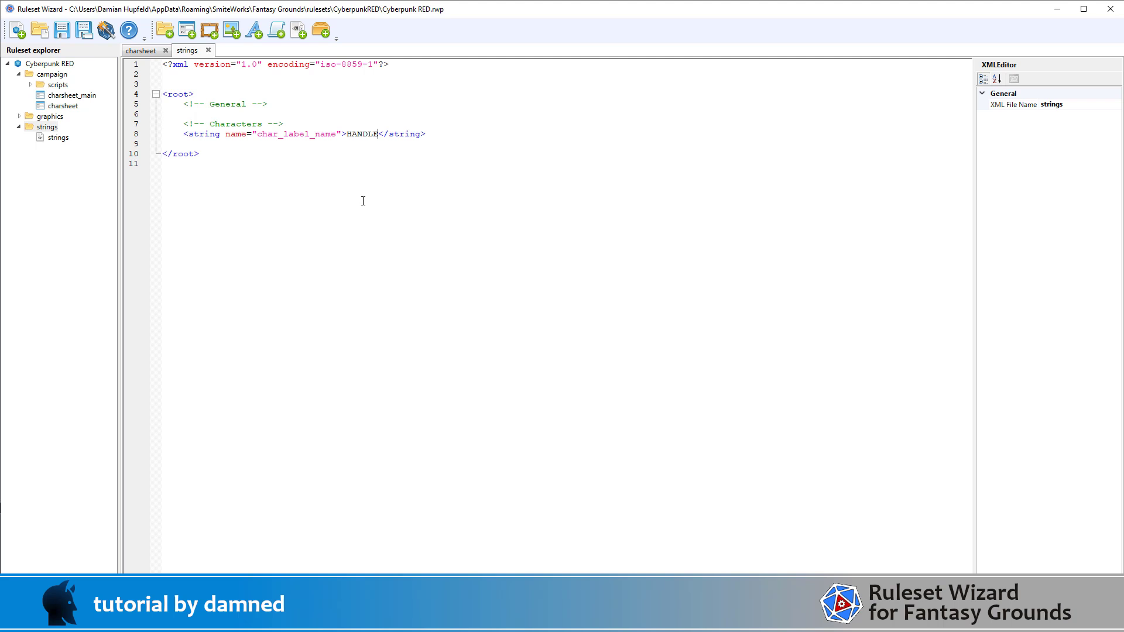
click(106, 30)
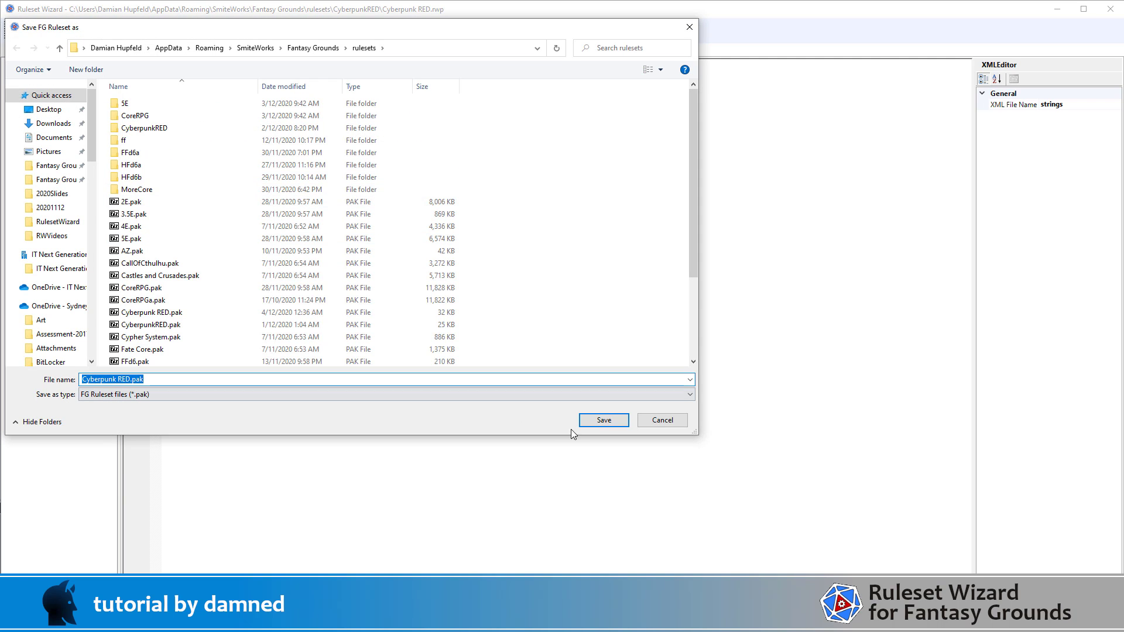
Save Cyberpunk RED.pak and browse the HANDLE-labelled sheet's Abilities, Inventory and Notes pages.
click(603, 420)
key(alt+Tab)
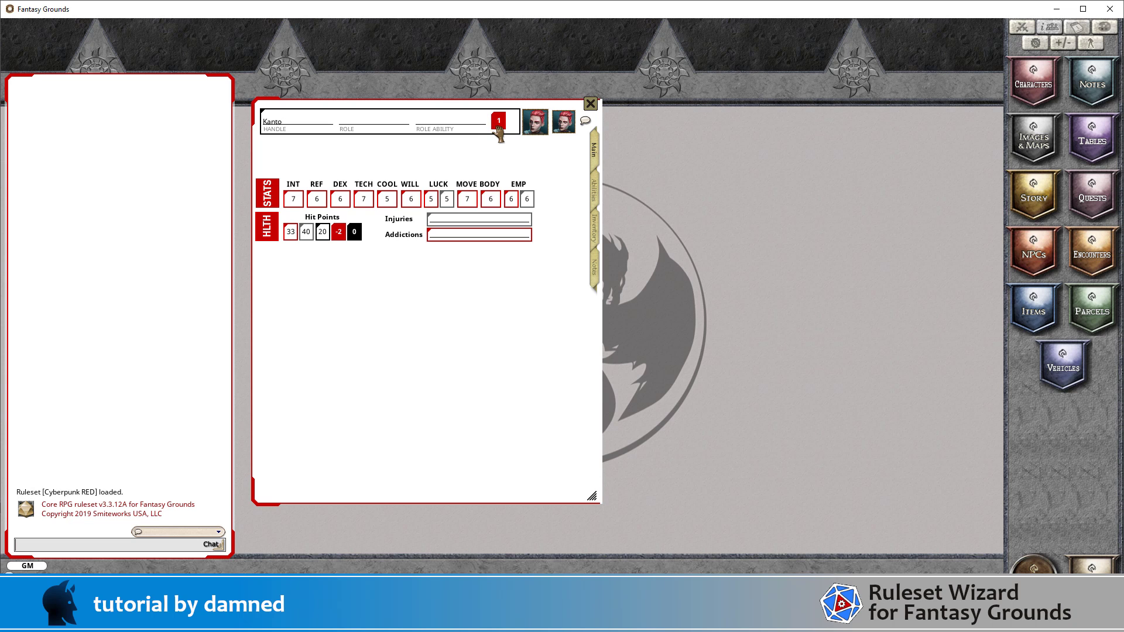
click(597, 197)
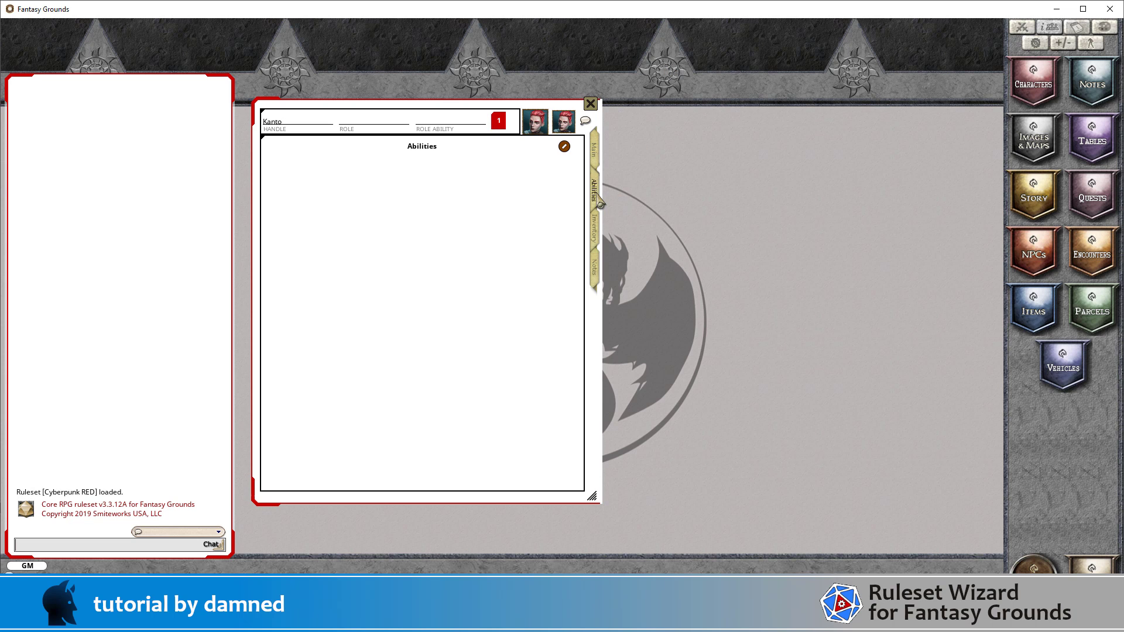
click(597, 239)
click(600, 271)
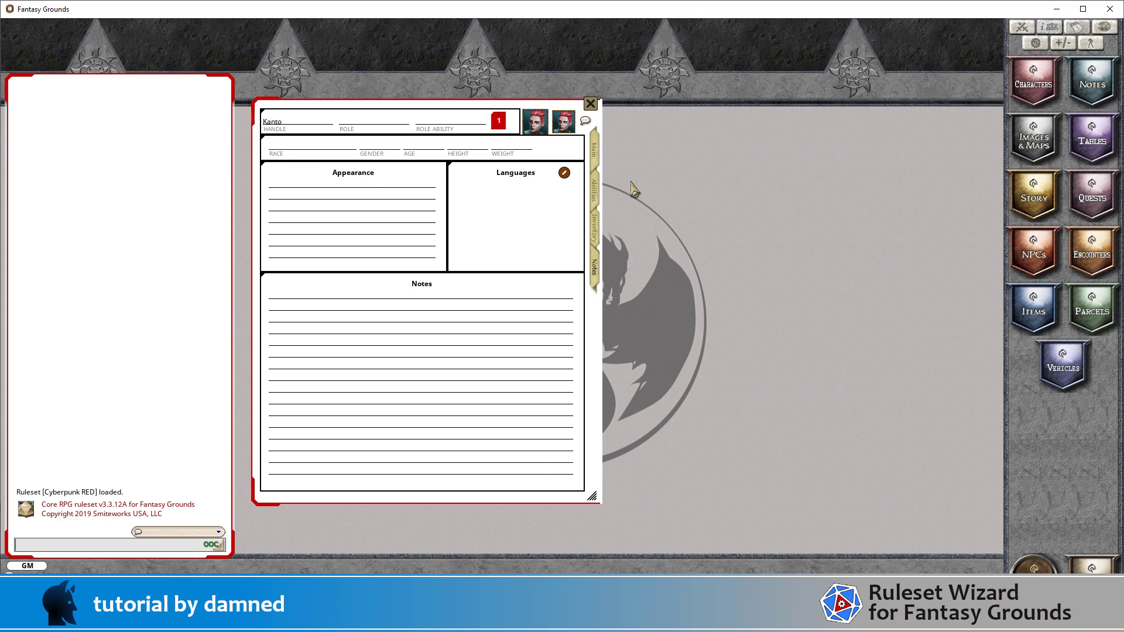
key(alt+Tab)
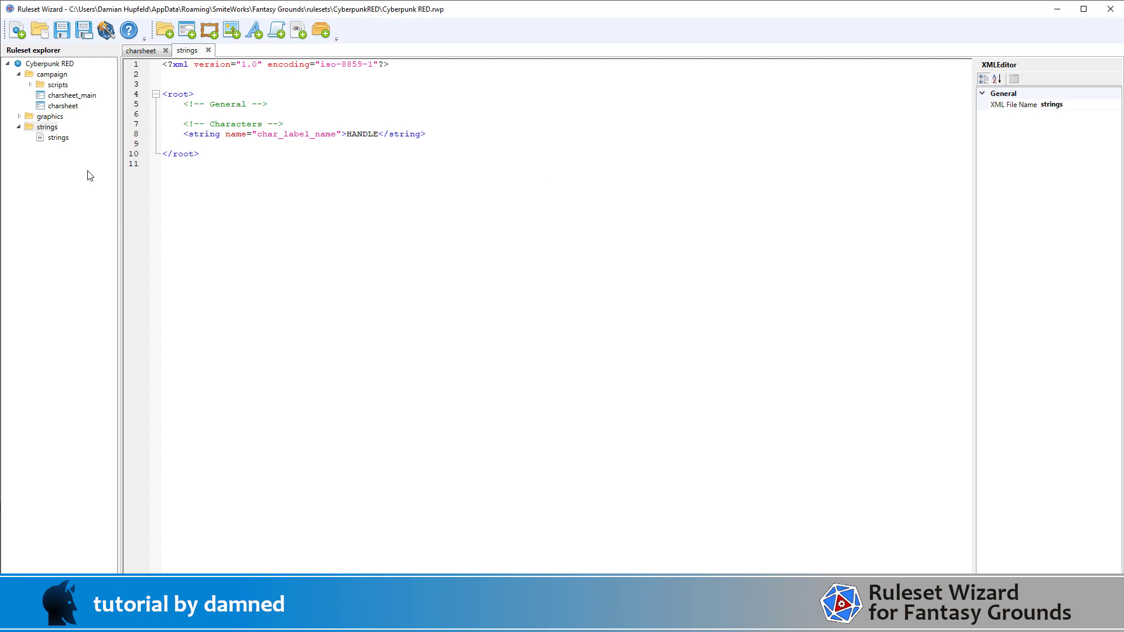
Open the groupbox frame under graphics > frames and regenerate Cyberpunk RED.pak.
click(19, 117)
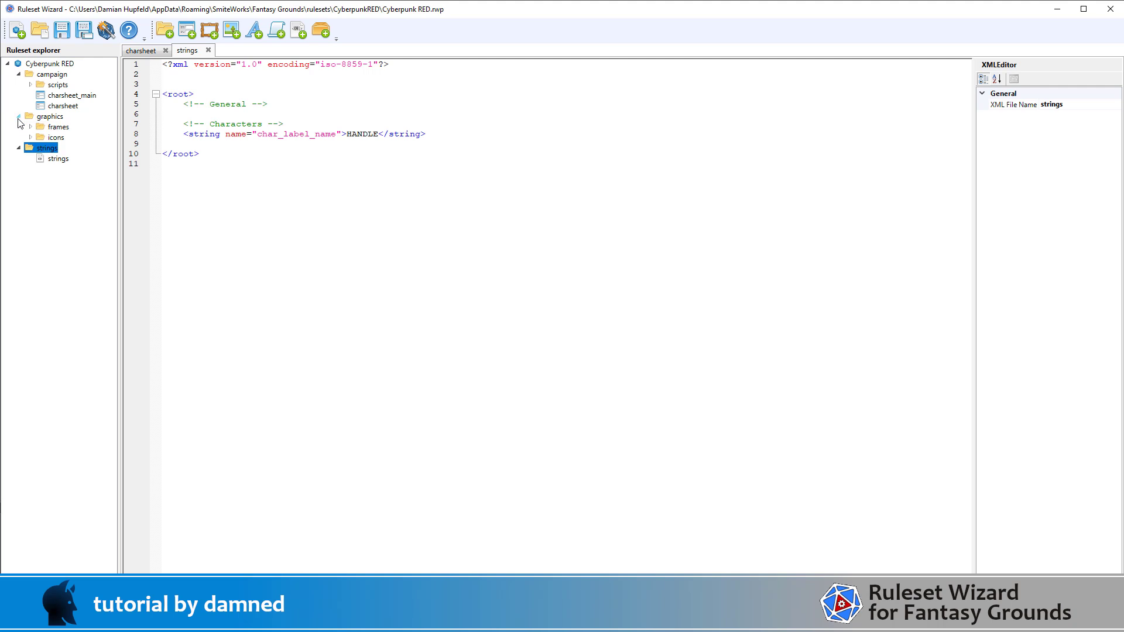
click(30, 127)
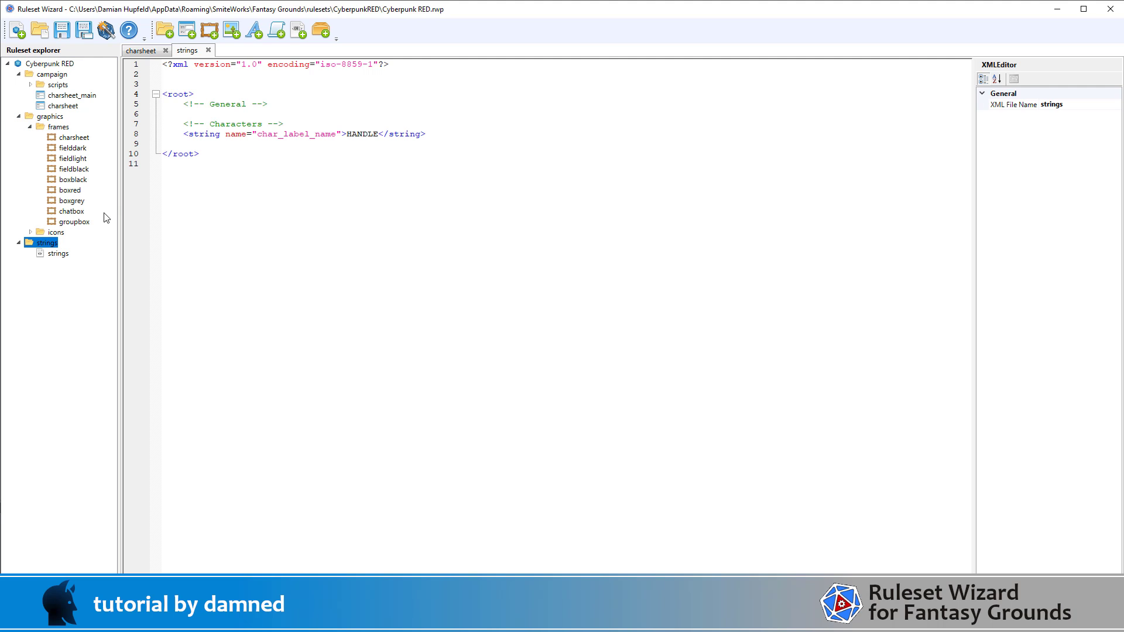
double_click(78, 222)
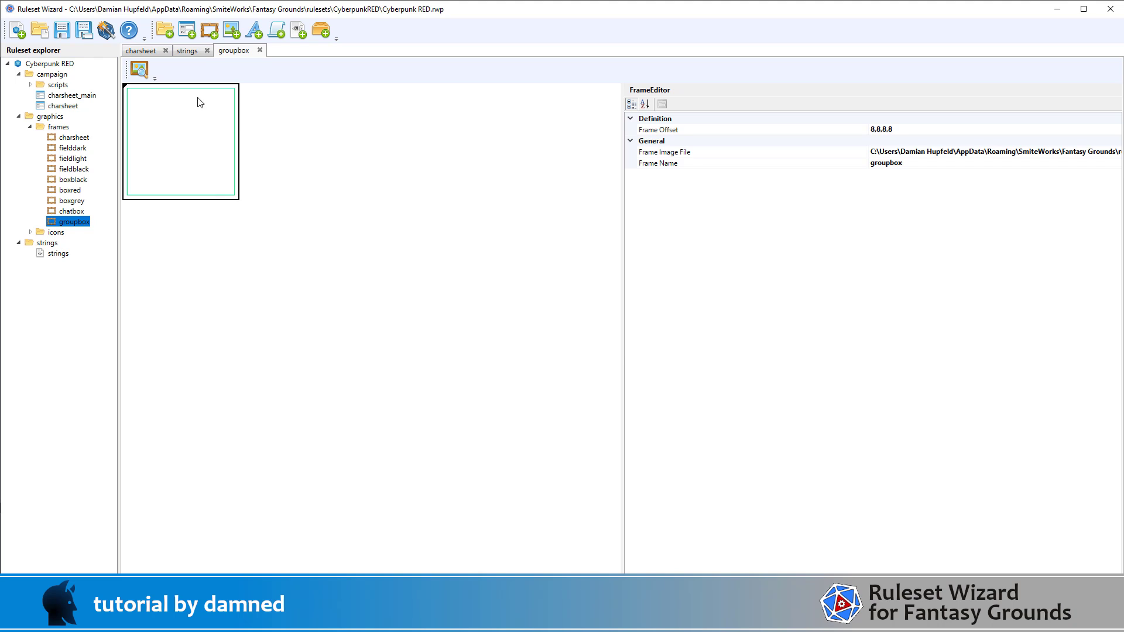
click(106, 34)
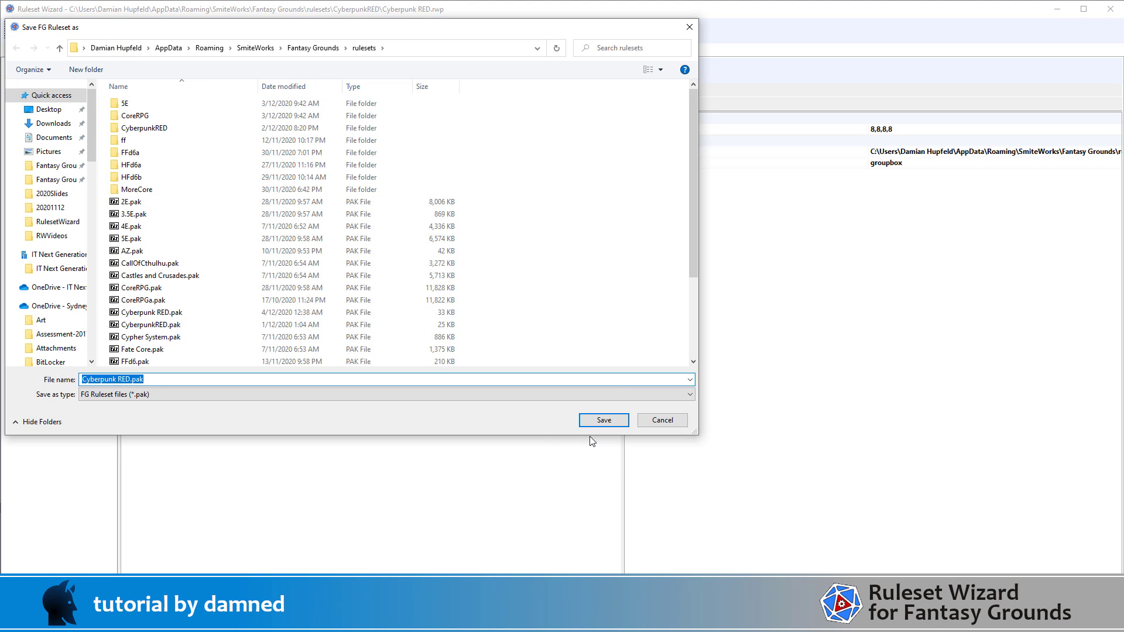
click(597, 419)
Close Ruleset Wizard, saving the project on exit.
click(62, 34)
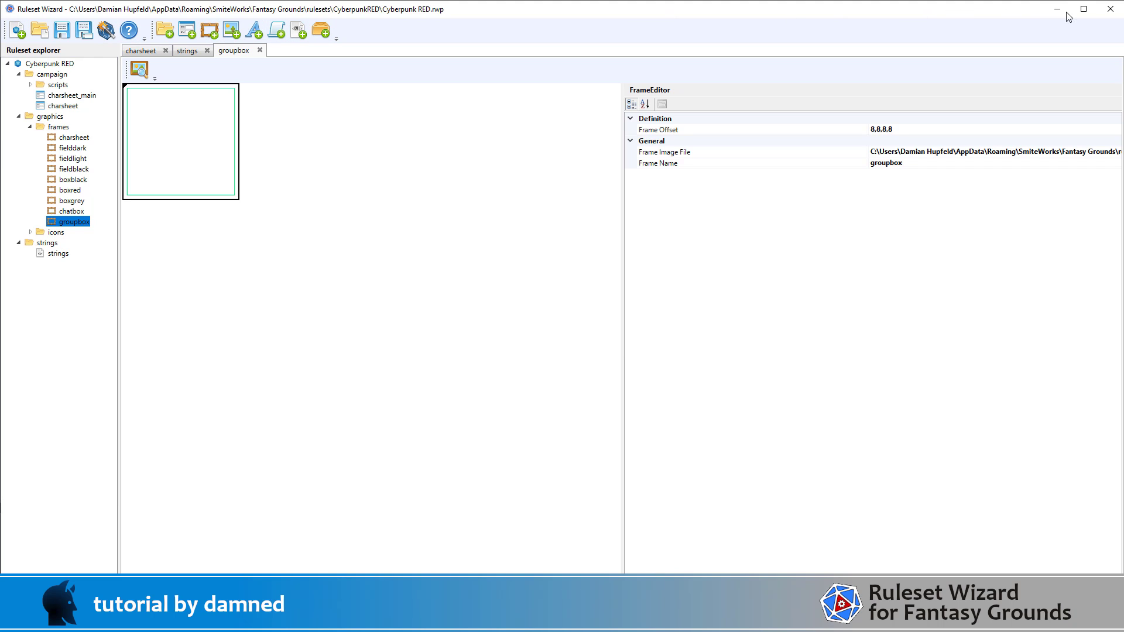
click(1112, 11)
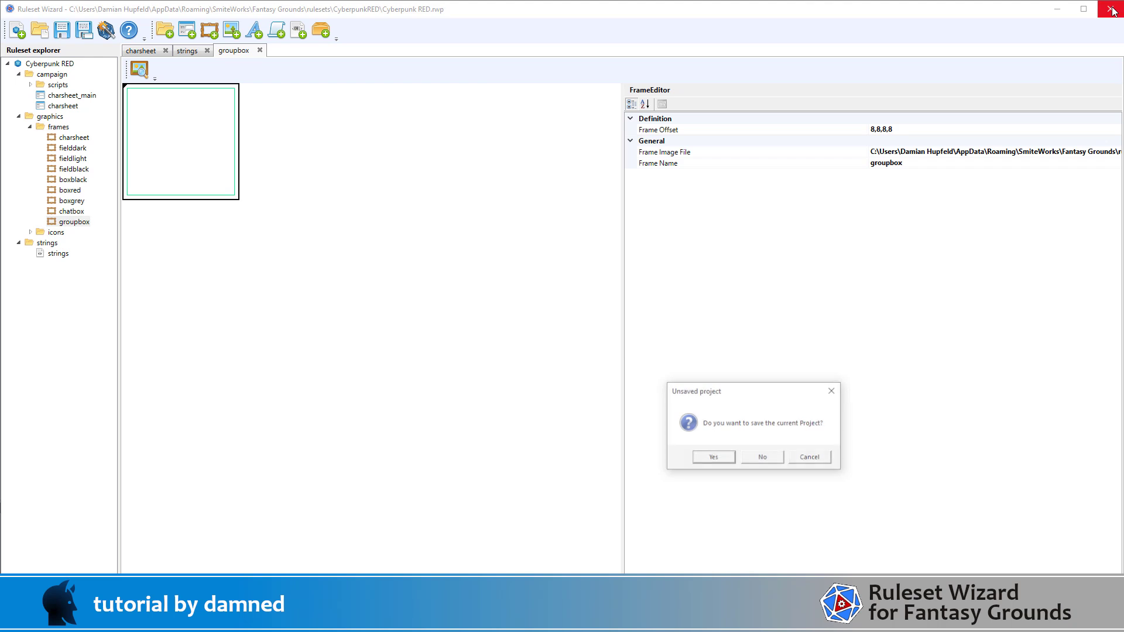
click(717, 457)
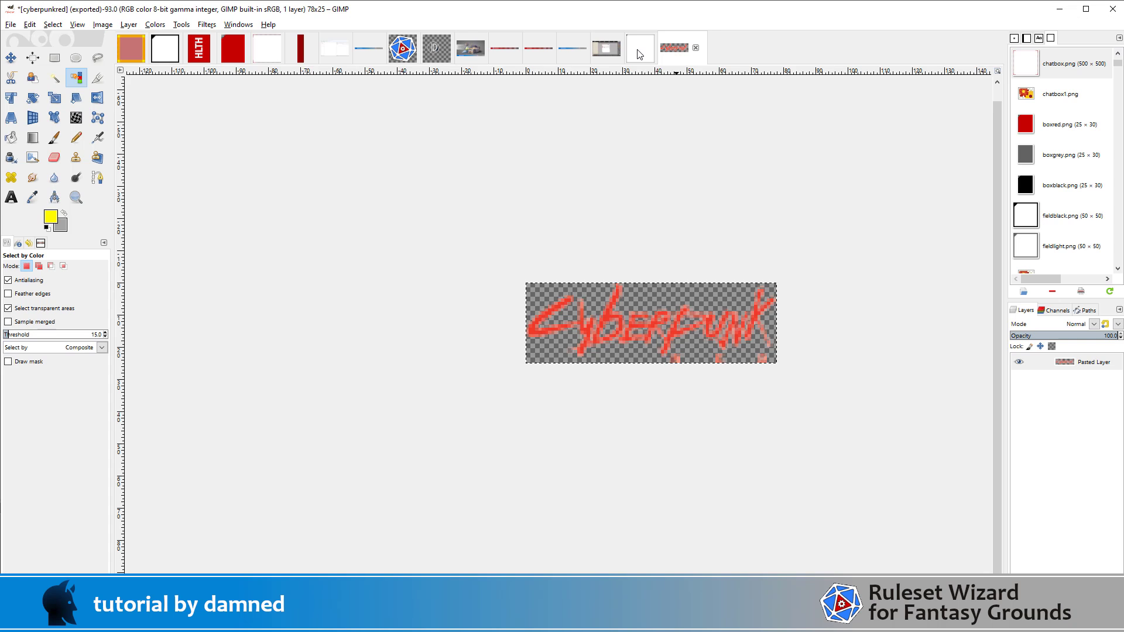
click(638, 54)
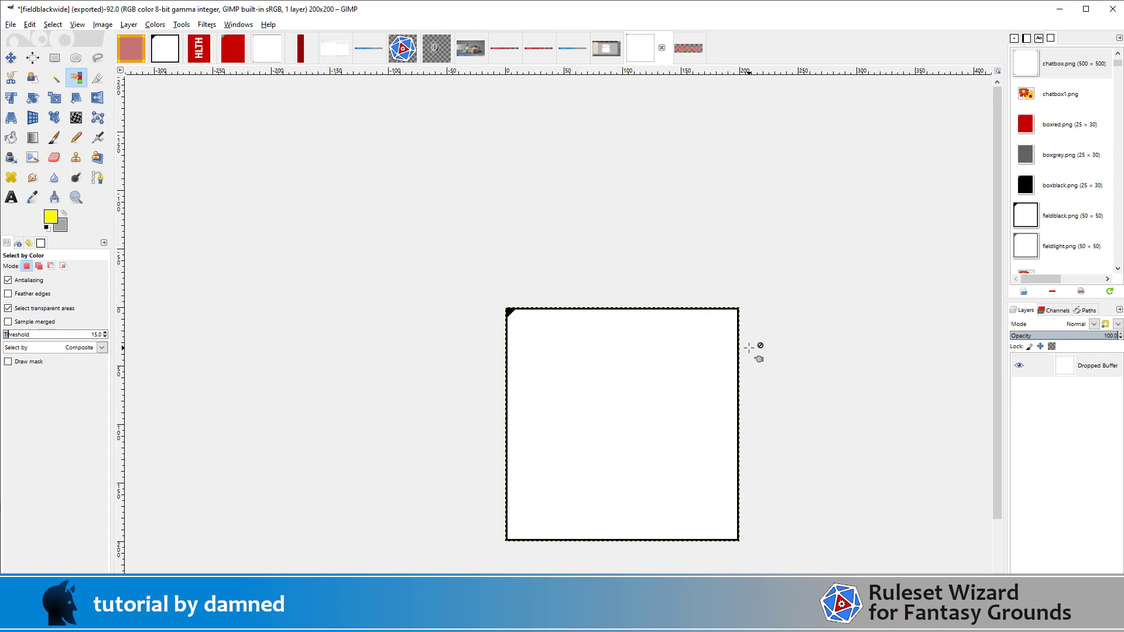
Cut the top strip of the fieldblackwide image, paste it back and anchor it.
click(54, 58)
drag(471, 265, 838, 387)
key(ctrl+x)
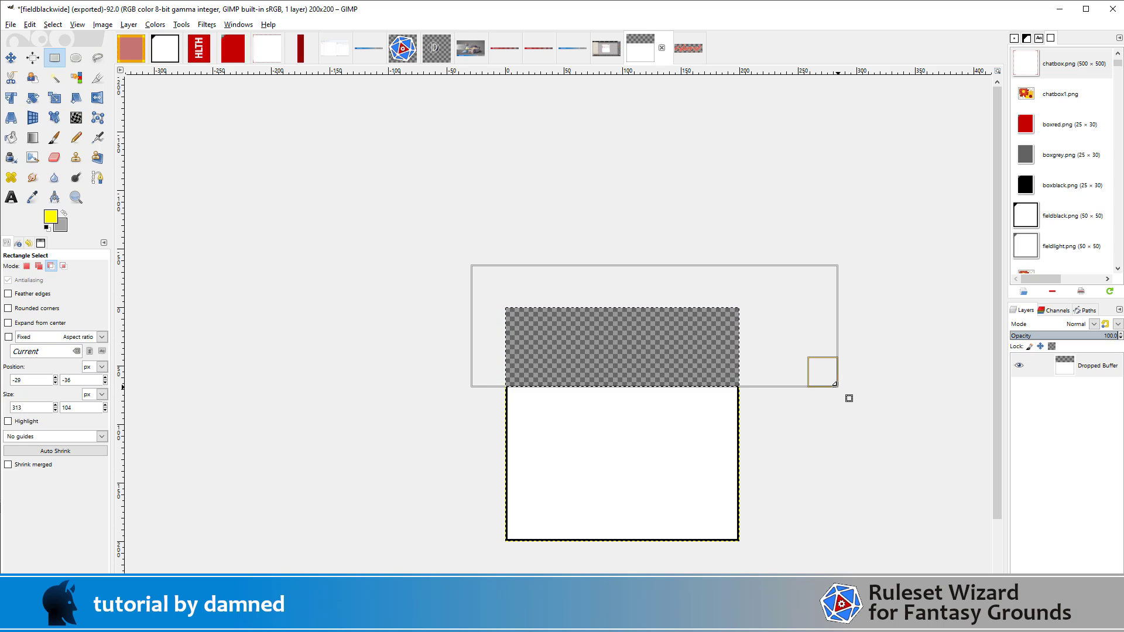
key(ctrl+v)
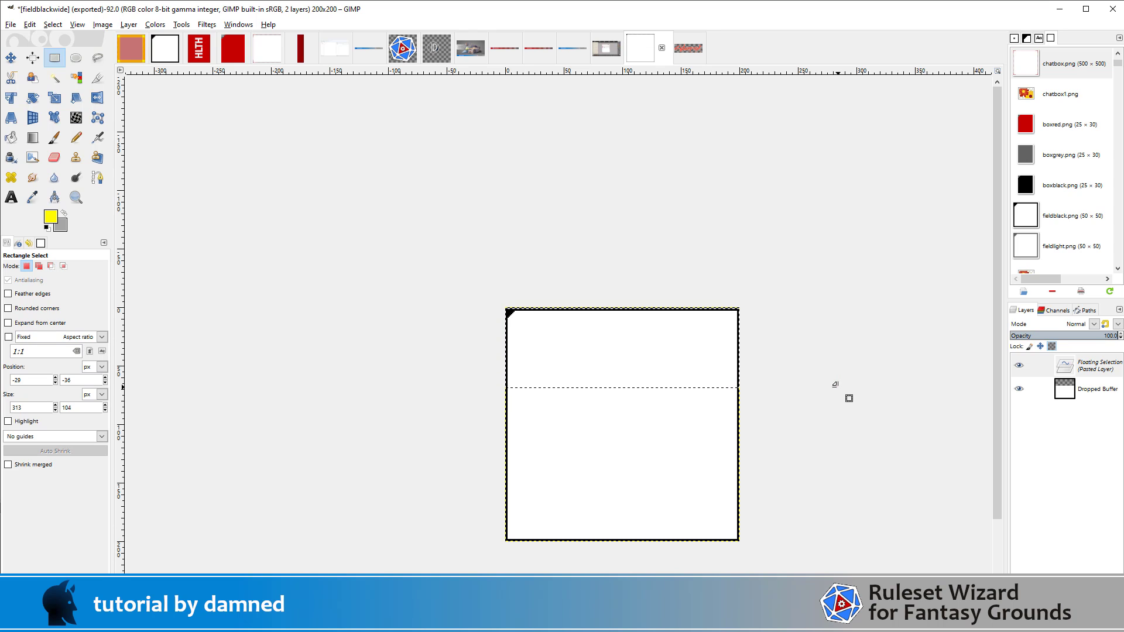
click(835, 384)
Undo a cut of the lower part, then cut, paste and anchor the right-hand strip.
drag(467, 564, 782, 455)
key(ctrl+x)
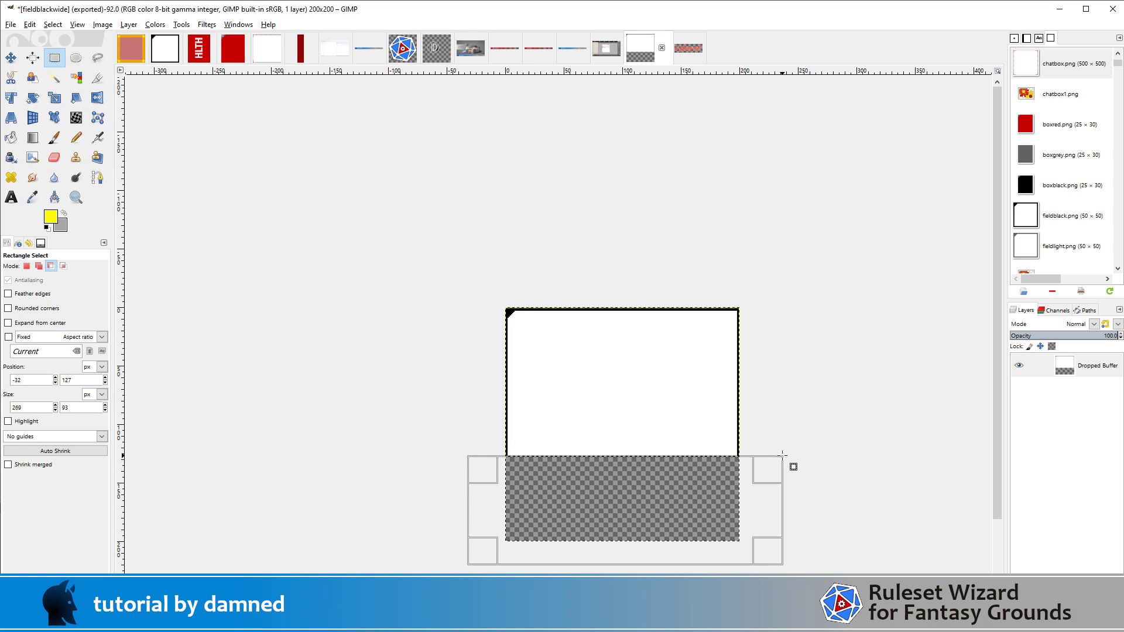
key(ctrl+z)
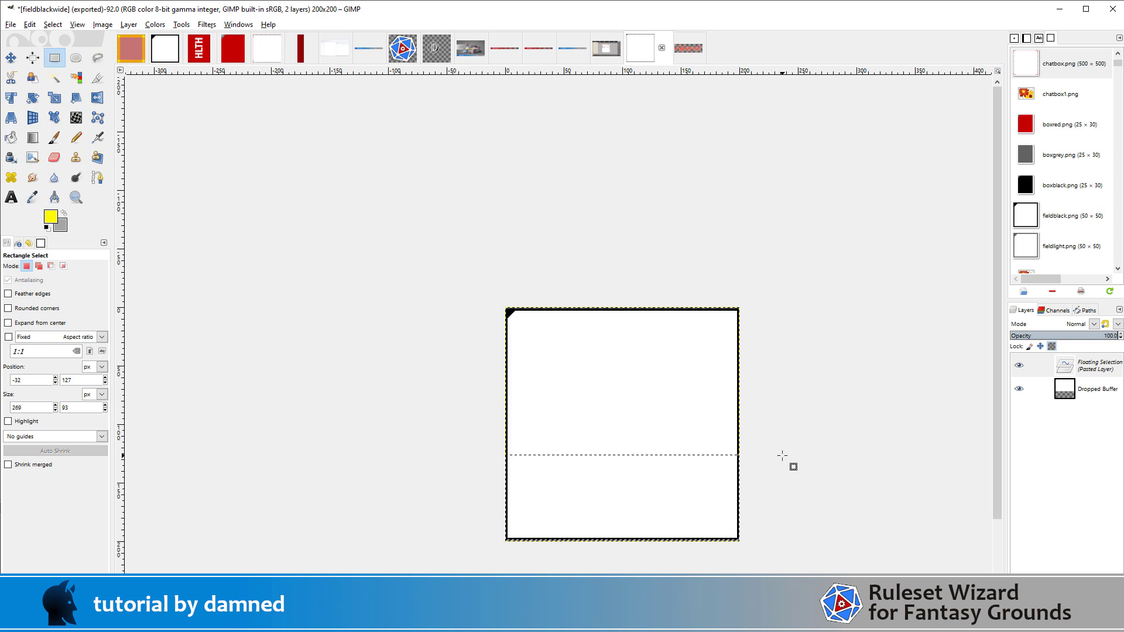
click(783, 455)
drag(816, 286, 654, 563)
key(ctrl+x)
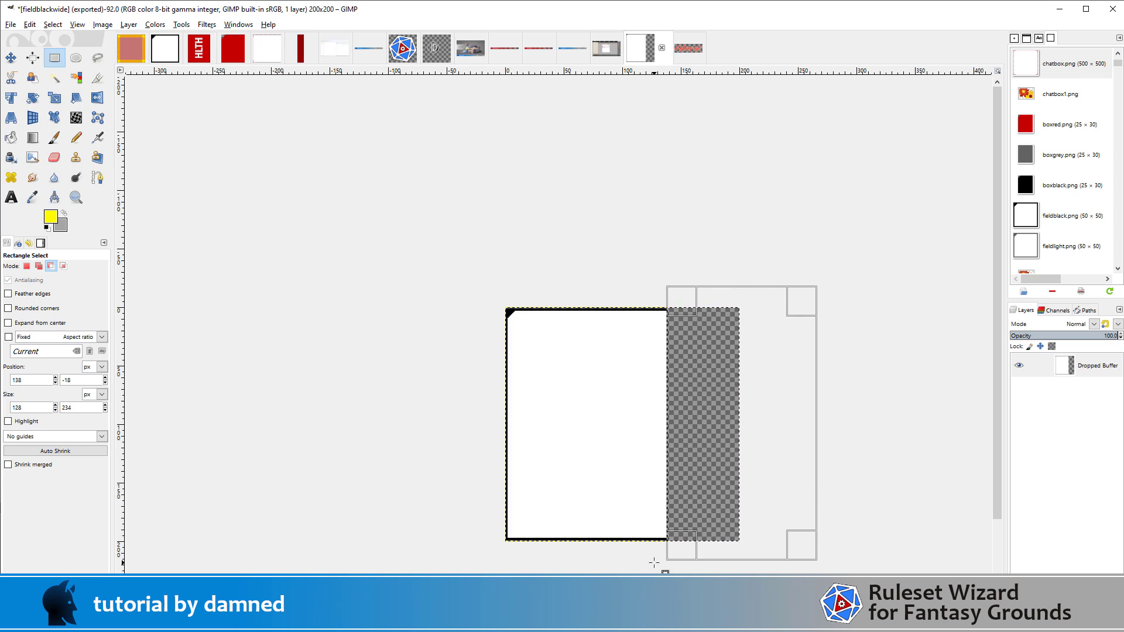
key(ctrl+v)
click(769, 459)
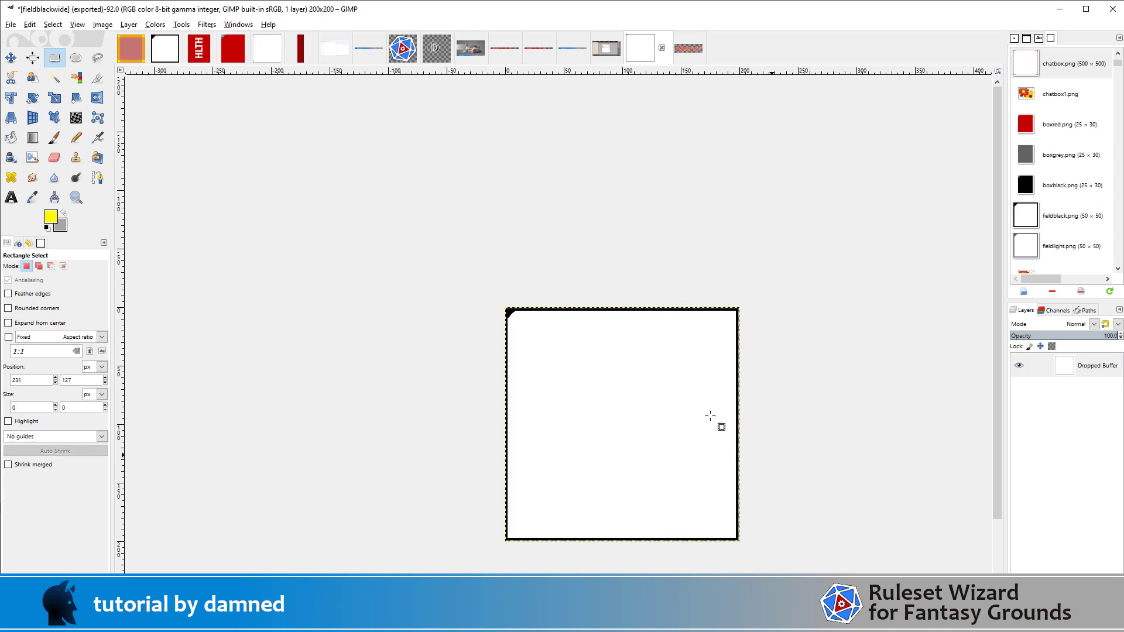
Cut, paste and anchor the left strip, then zoom into the top-left corner.
drag(459, 267, 581, 562)
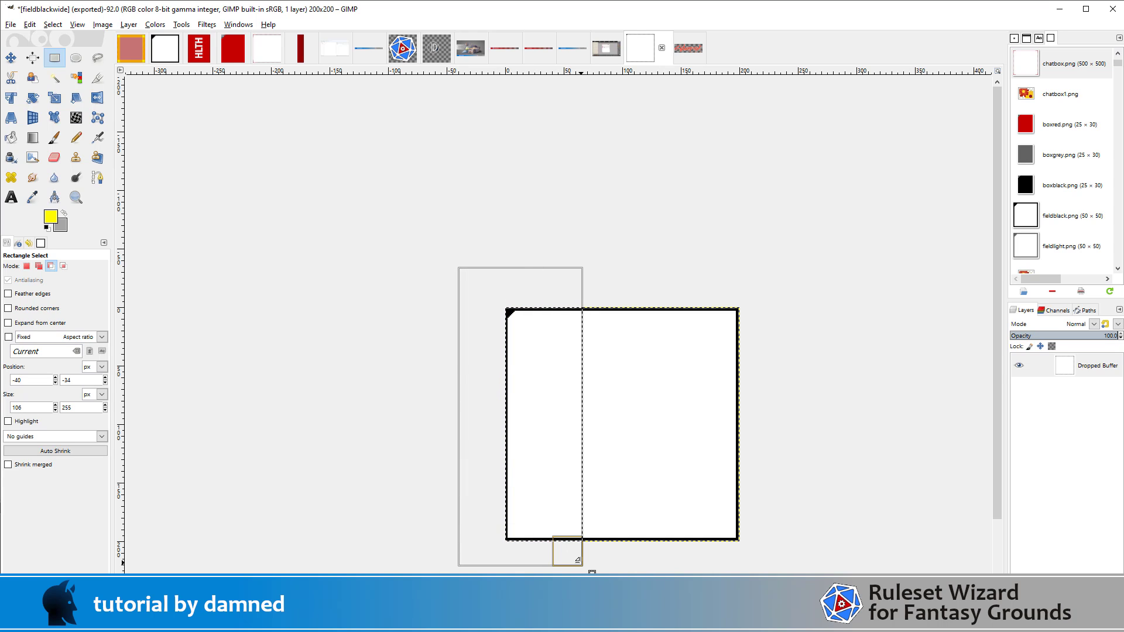
key(ctrl+x)
key(ctrl+v)
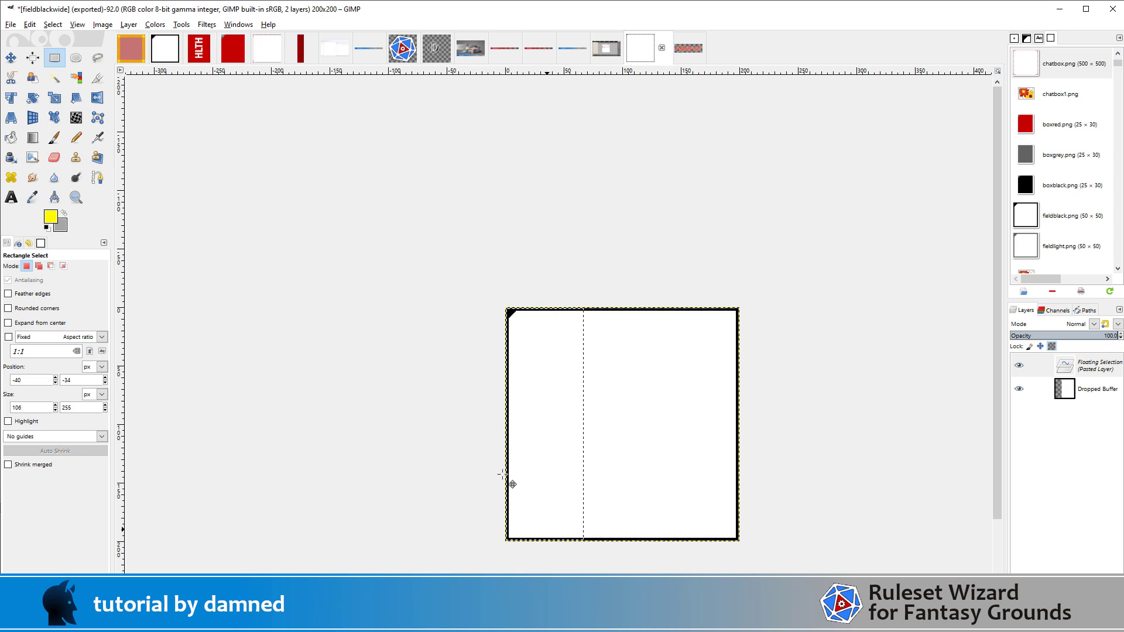
click(479, 448)
click(416, 403)
scroll(529, 313, up, 5)
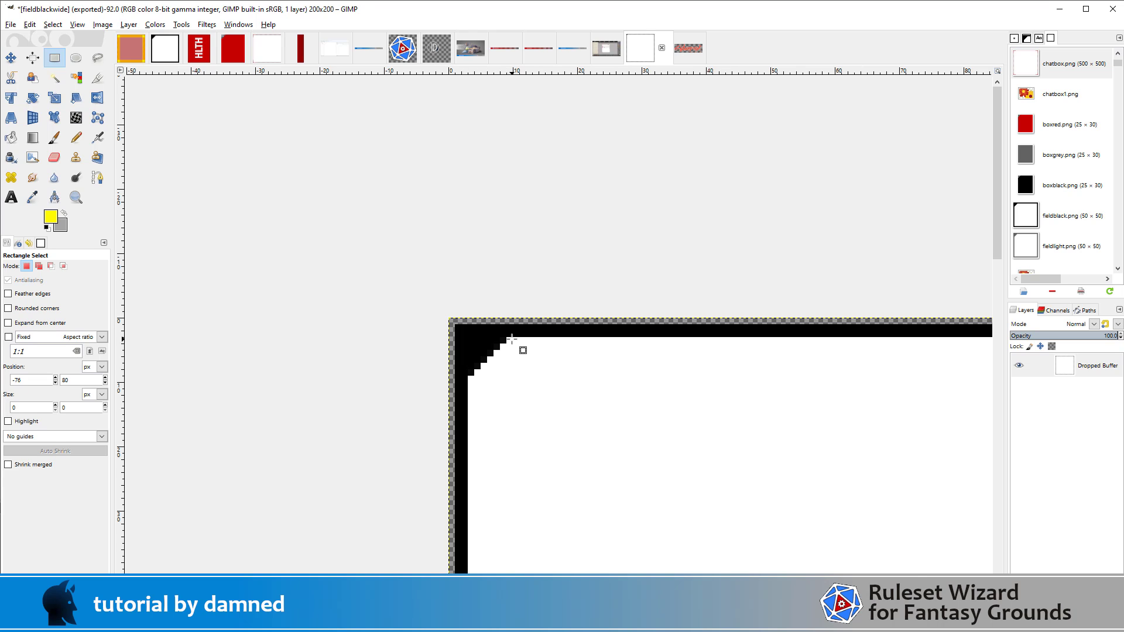
key(alt+Tab)
key(Escape)
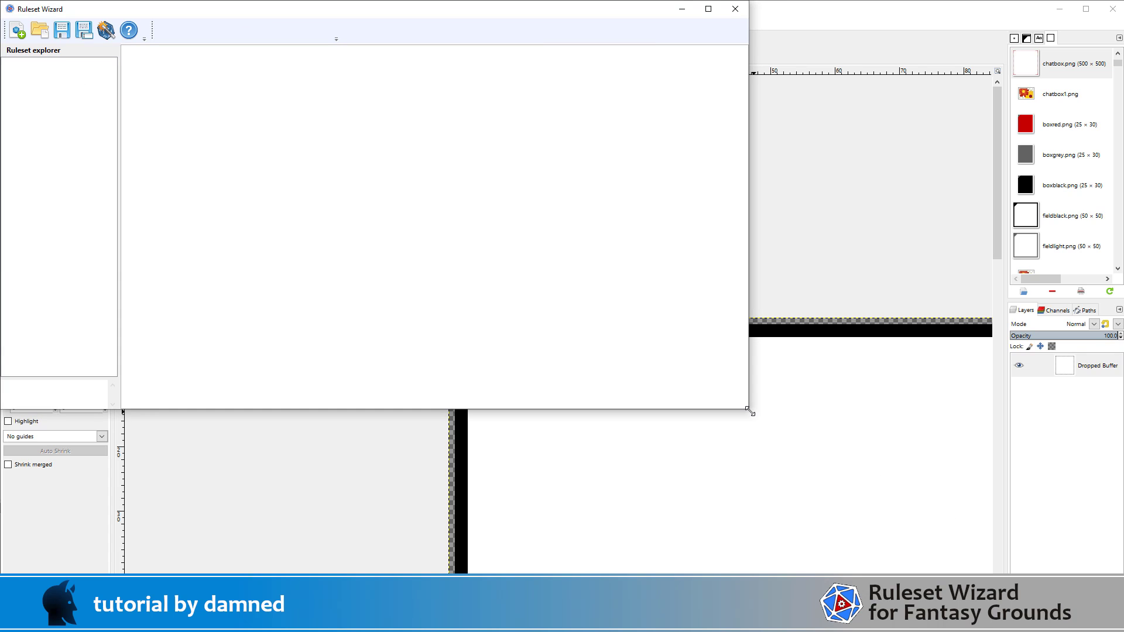
Maximize Ruleset Wizard and load the Cyberpunk RED project from the CyberpunkRED folder.
drag(750, 412, 1123, 574)
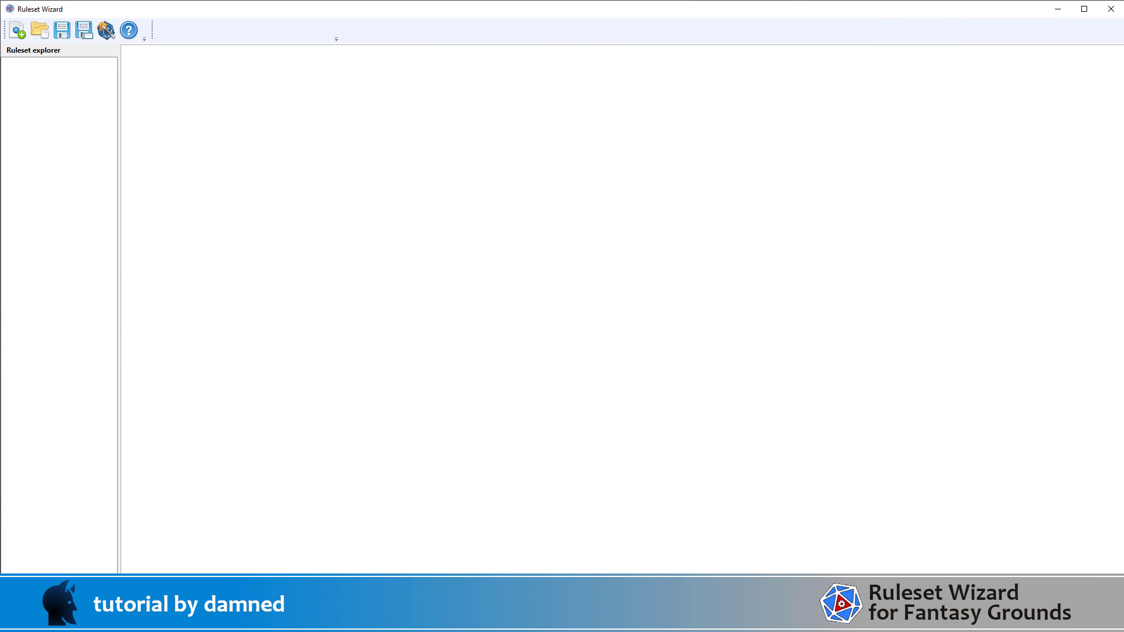
click(39, 30)
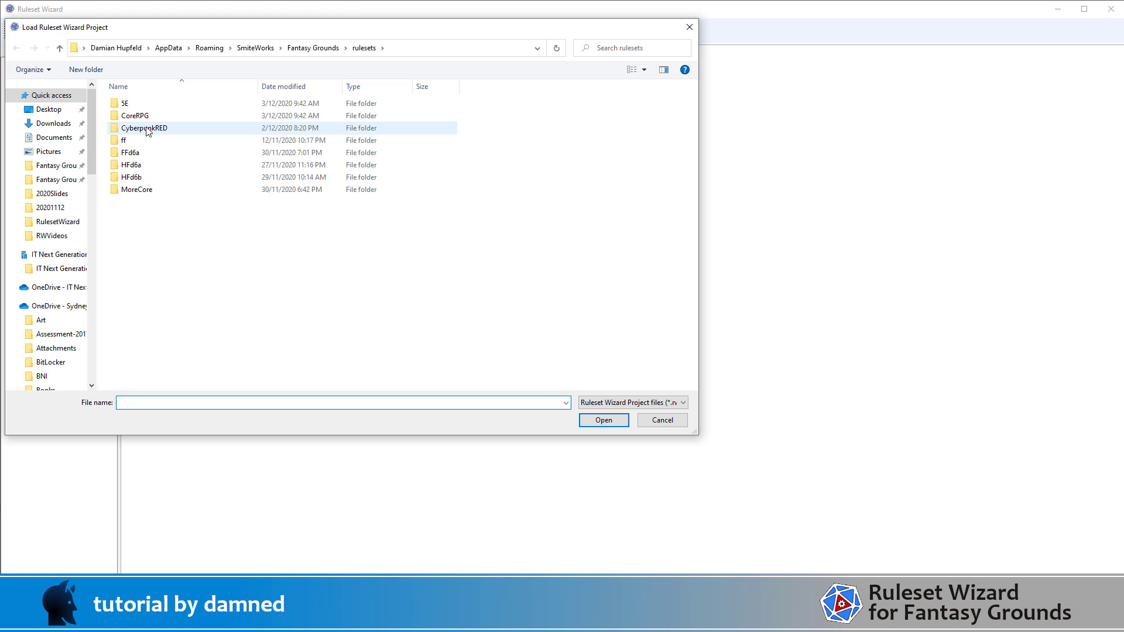
double_click(148, 122)
click(145, 117)
double_click(145, 117)
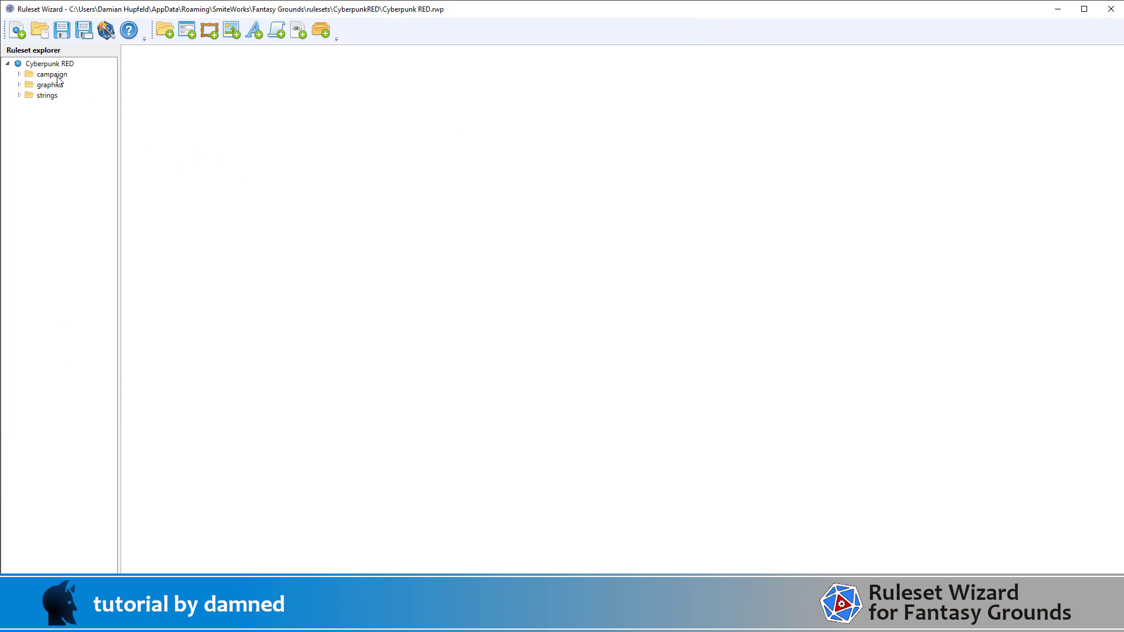
Set the groupbox frame's image file to graphics/frames/fieldblackwide.png.
click(19, 85)
click(30, 95)
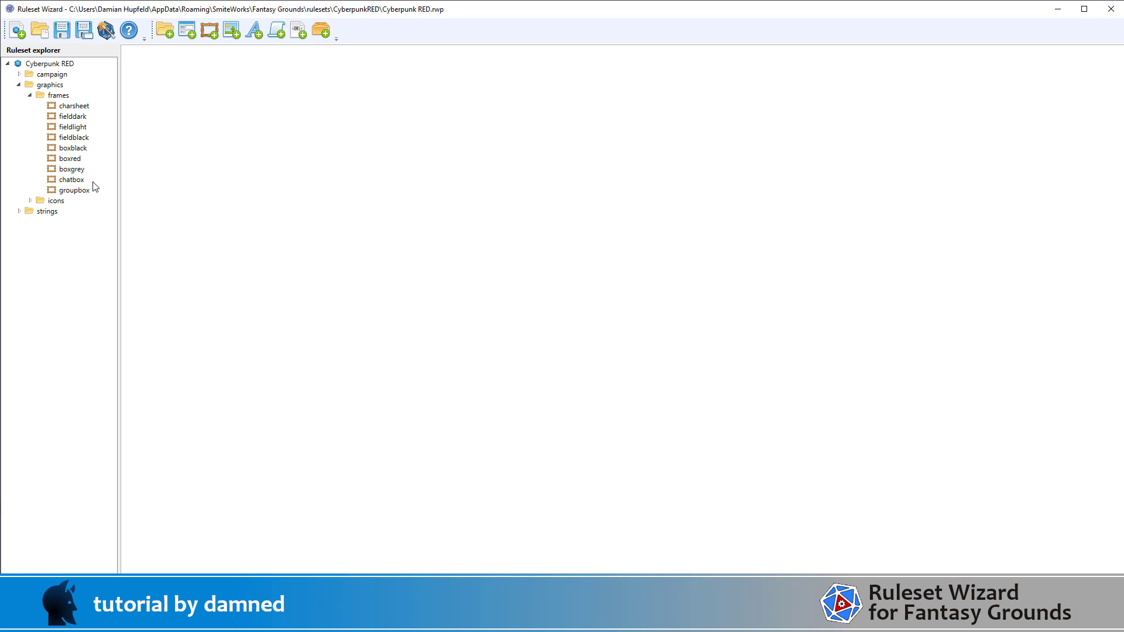
double_click(74, 190)
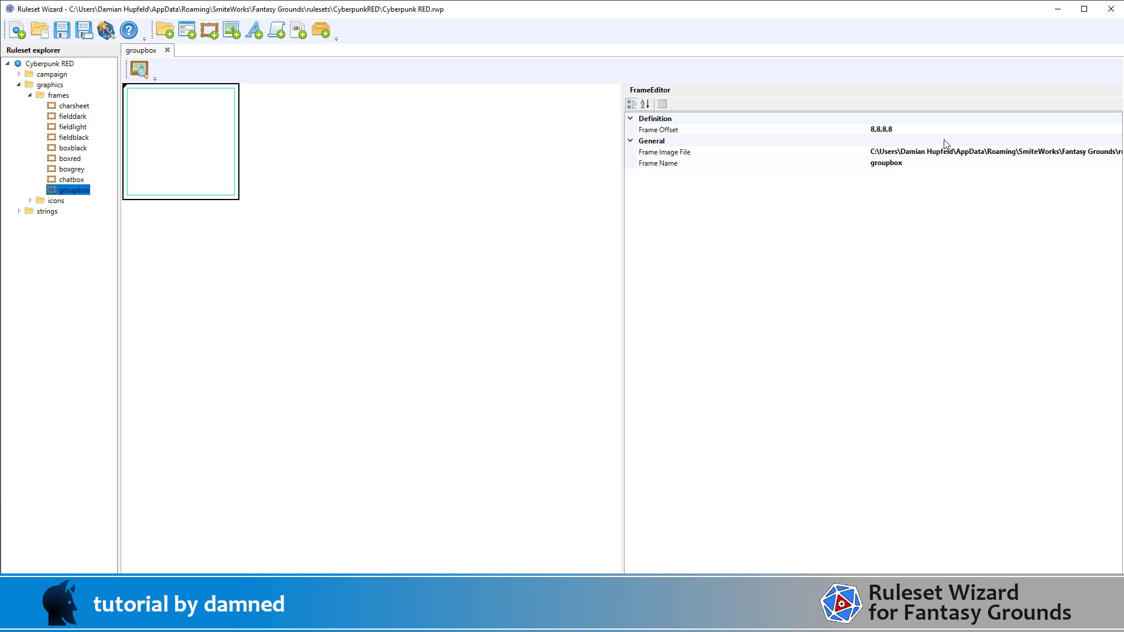
click(944, 163)
click(1040, 152)
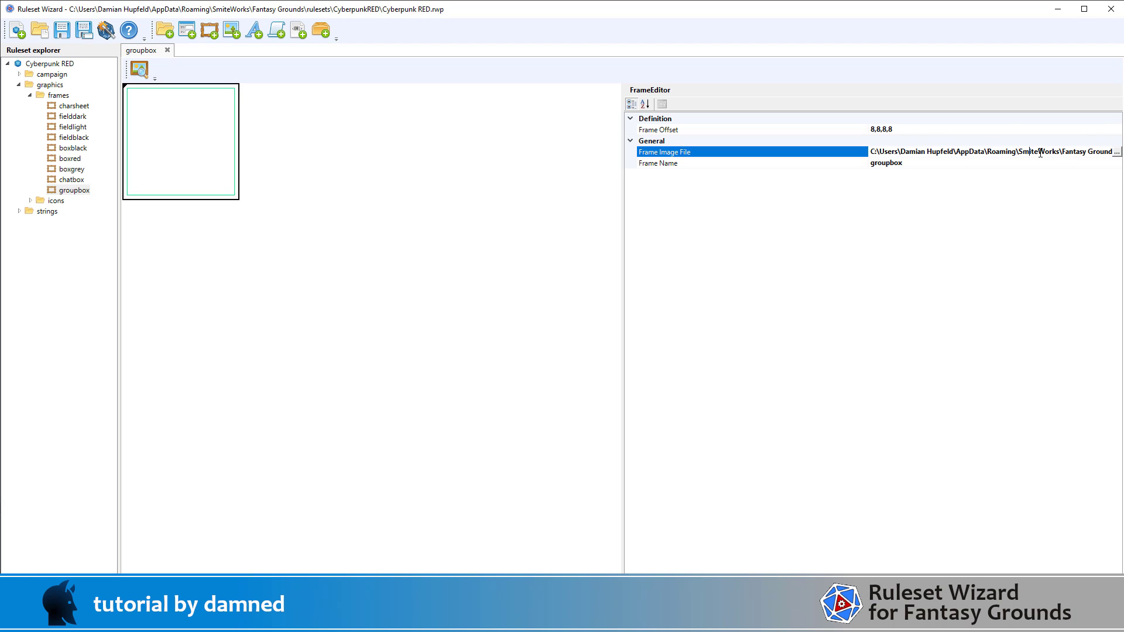
click(1116, 155)
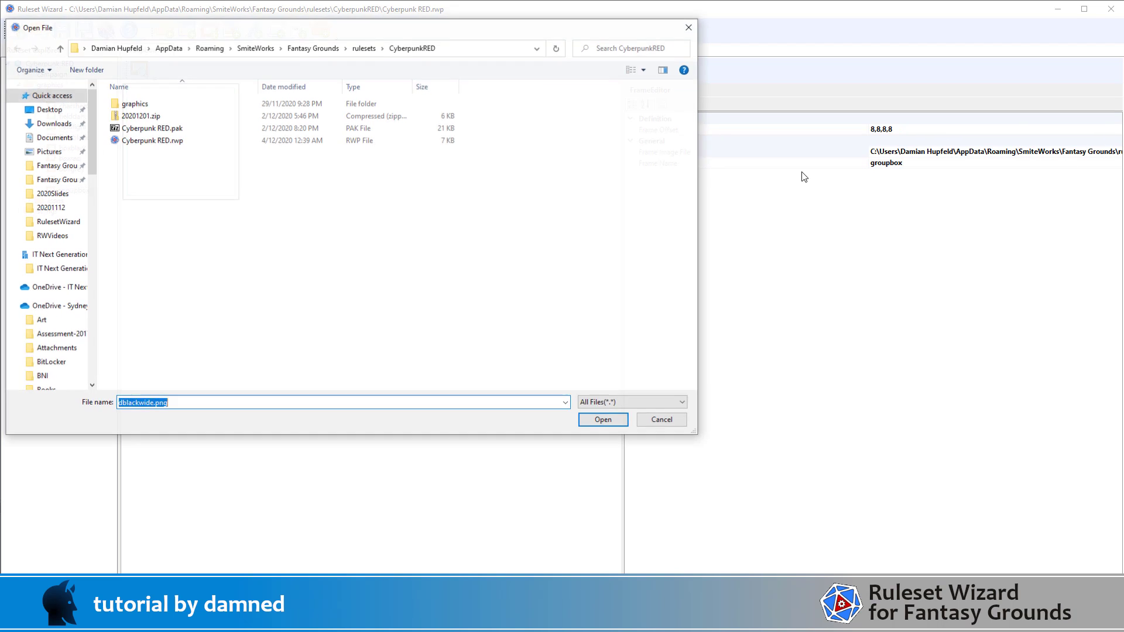
double_click(141, 103)
double_click(145, 104)
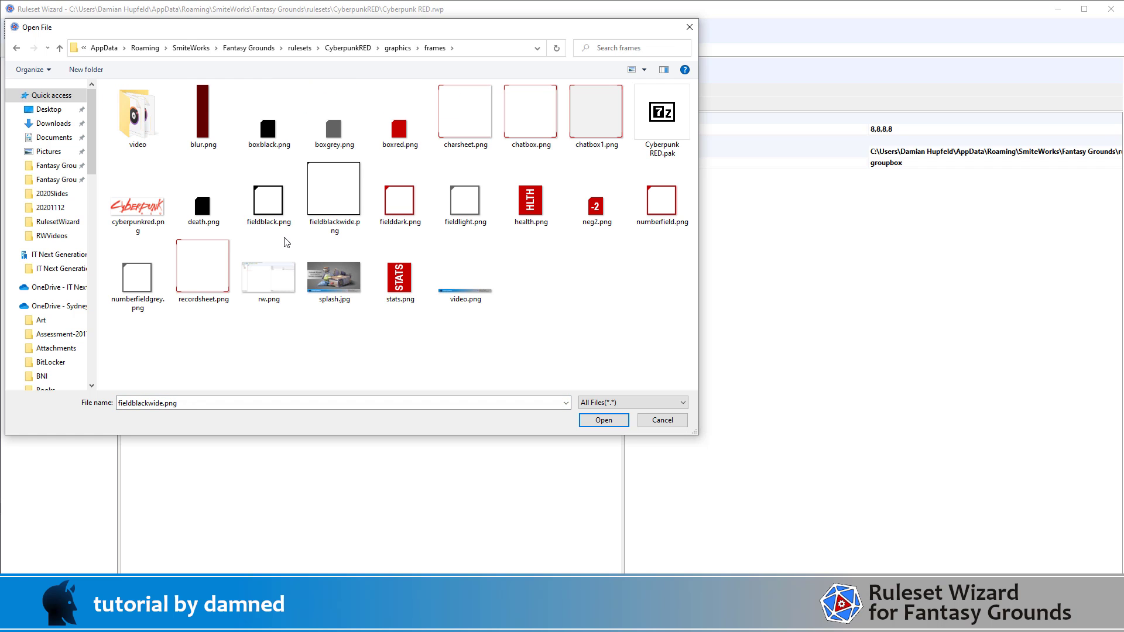
double_click(326, 208)
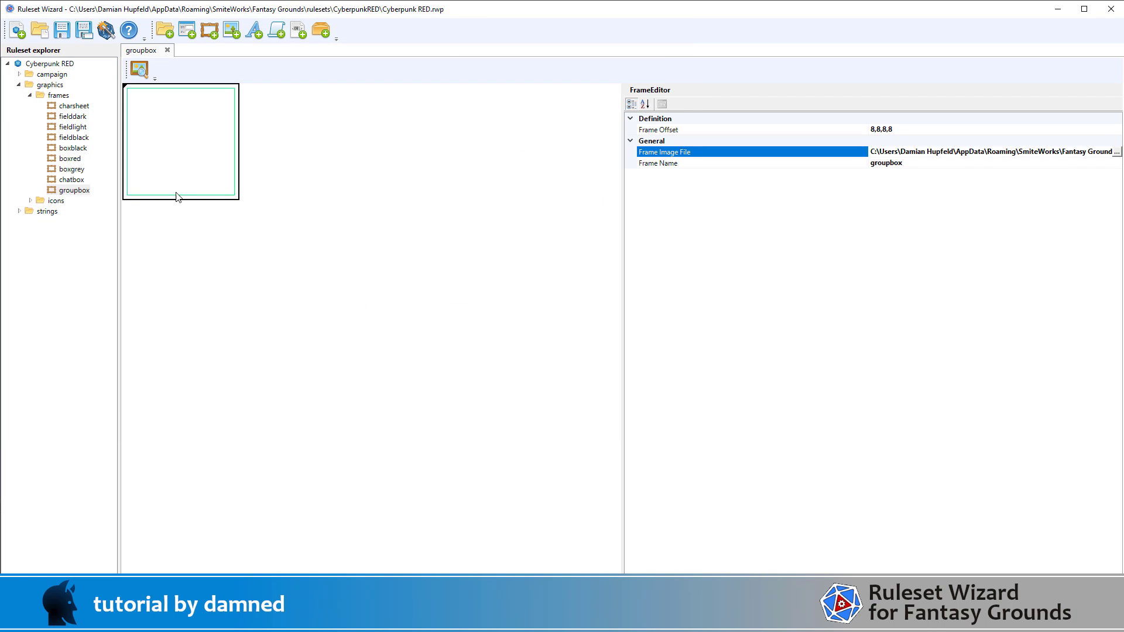
Build Cyberpunk RED.pak and save it into the rulesets folder.
click(110, 32)
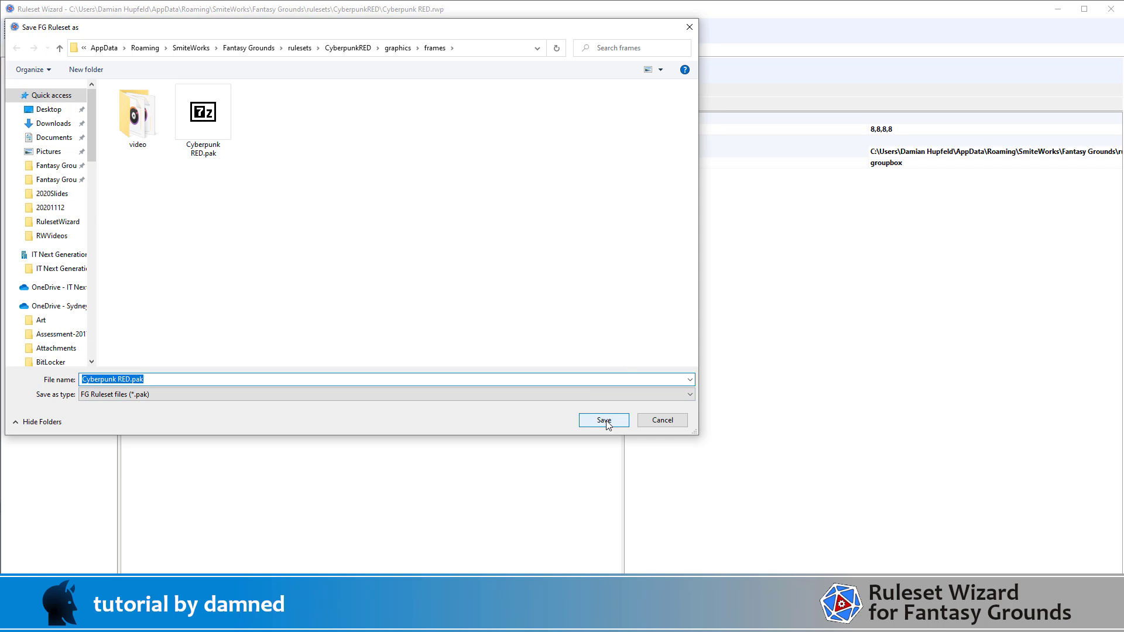
click(299, 48)
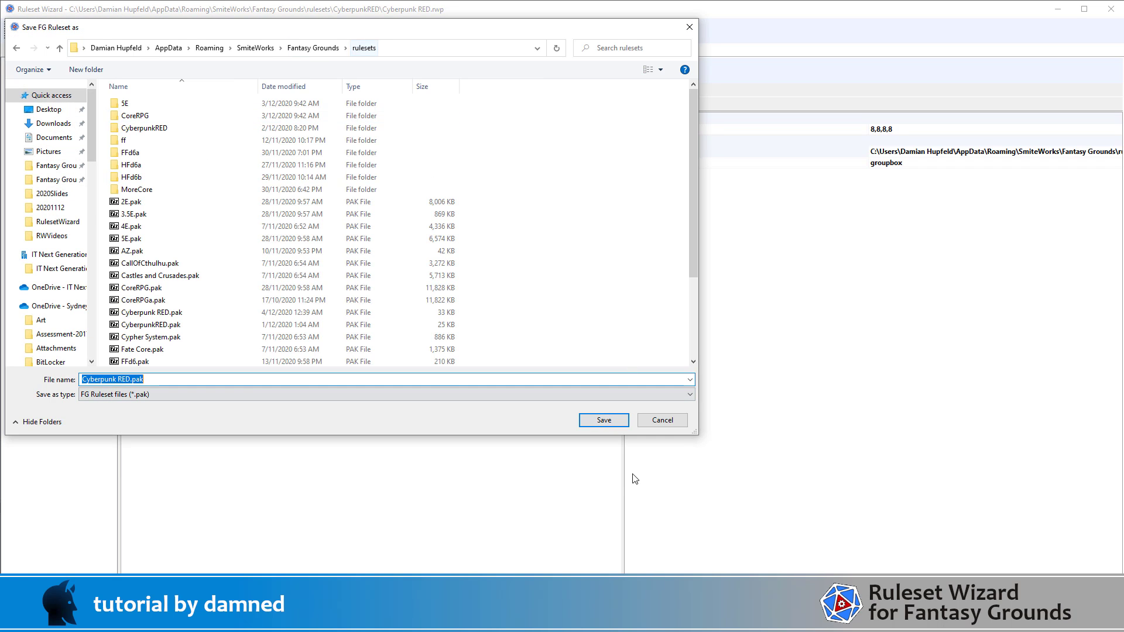
click(603, 419)
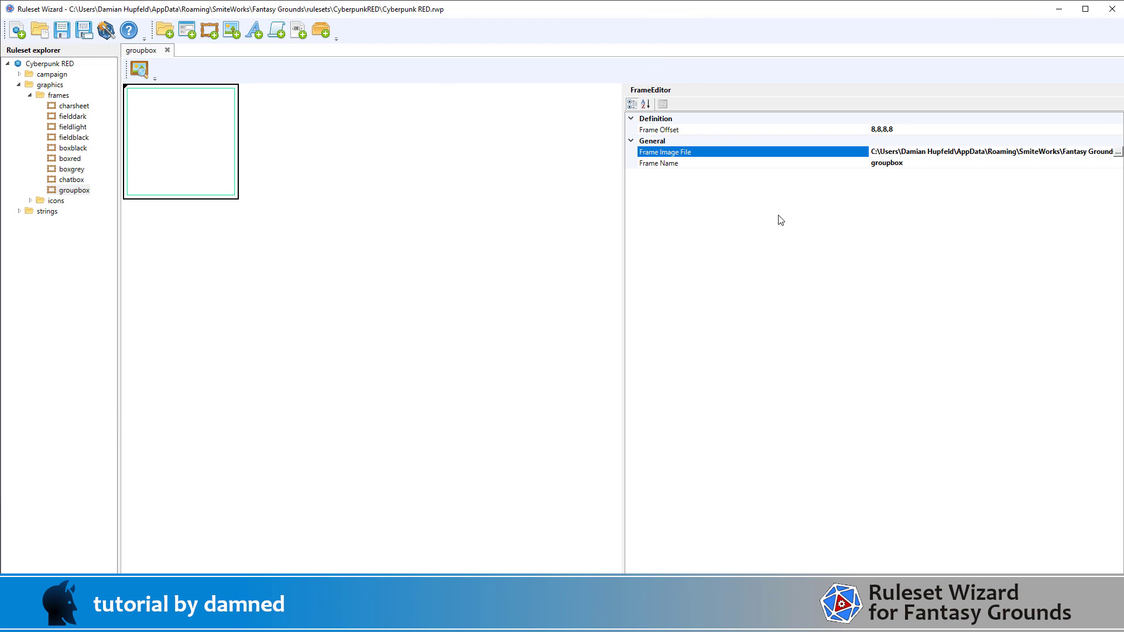
Set the groupbox frame offset to 9,9,4,4 and resave Cyberpunk RED.pak in rulesets.
click(898, 131)
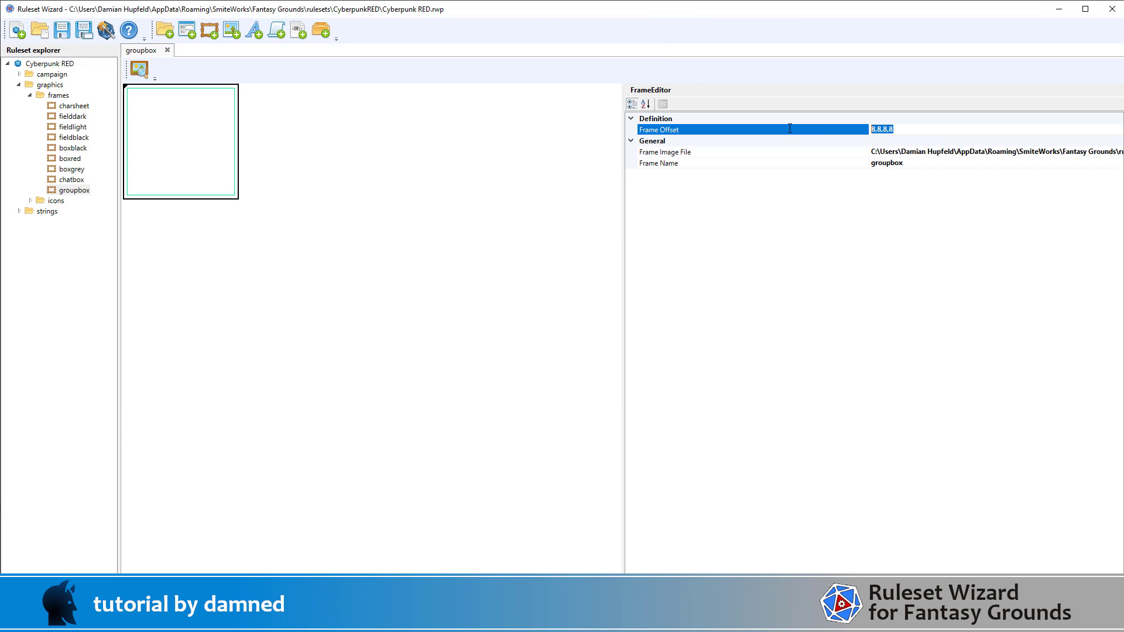
text(9,9,4,4)
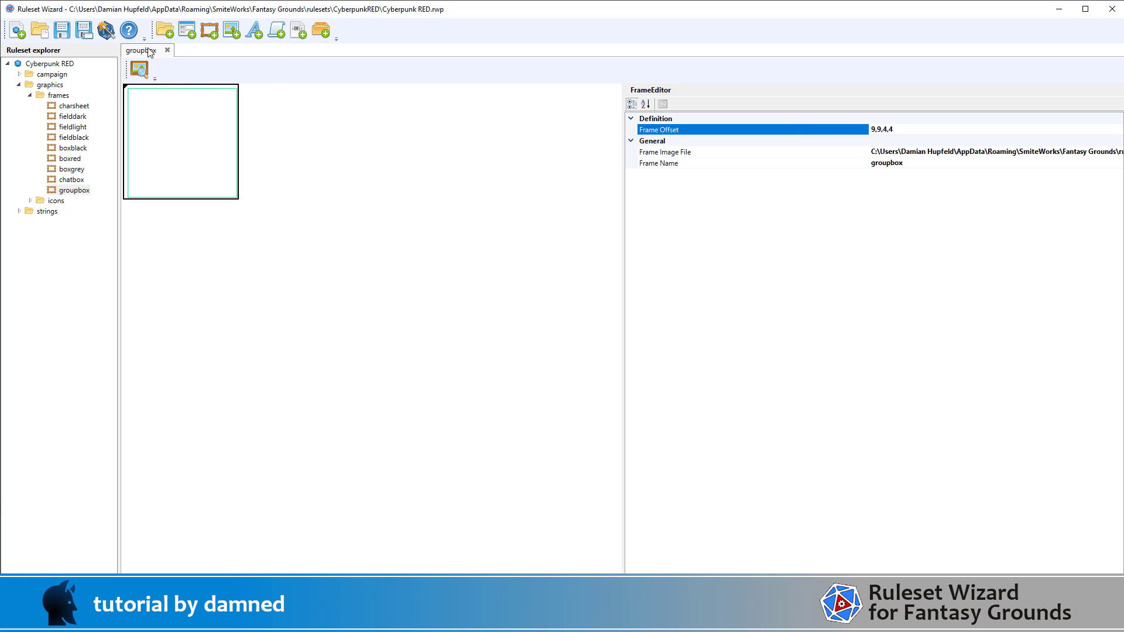
click(111, 32)
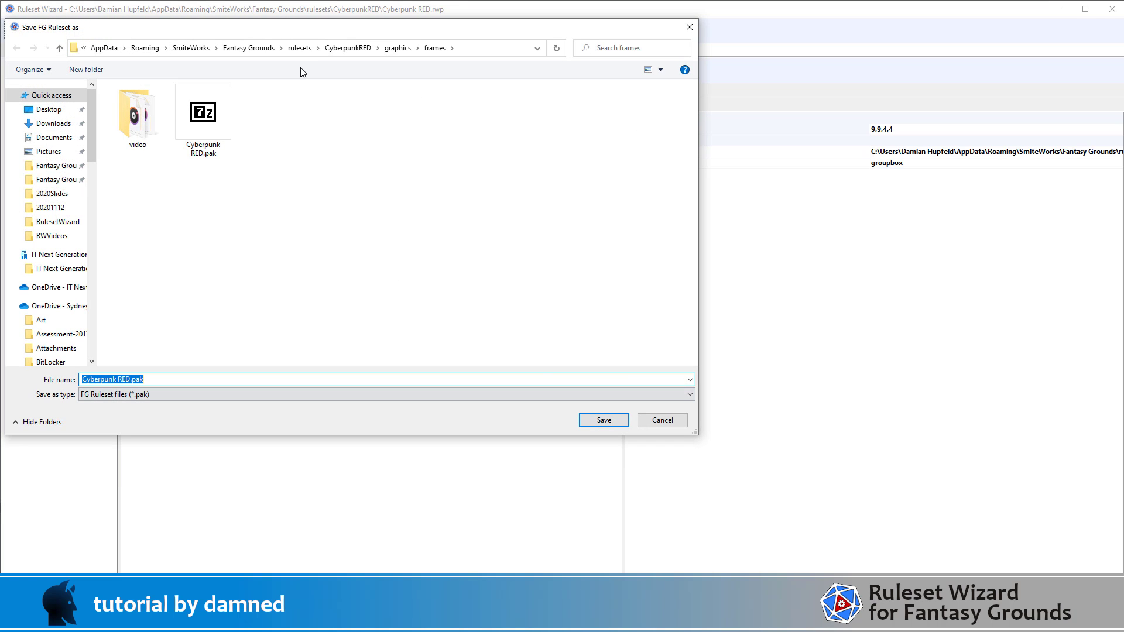
click(299, 47)
click(603, 420)
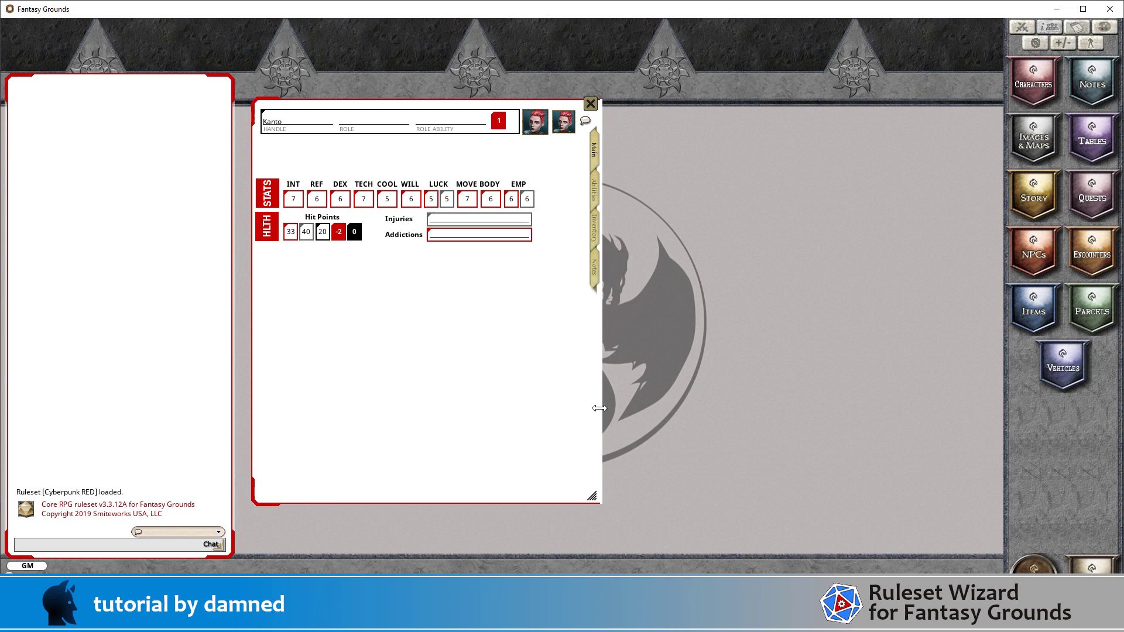
Browse the sheet's Notes, Inventory and Abilities pages, return to Main, then shift the window up-left.
click(598, 274)
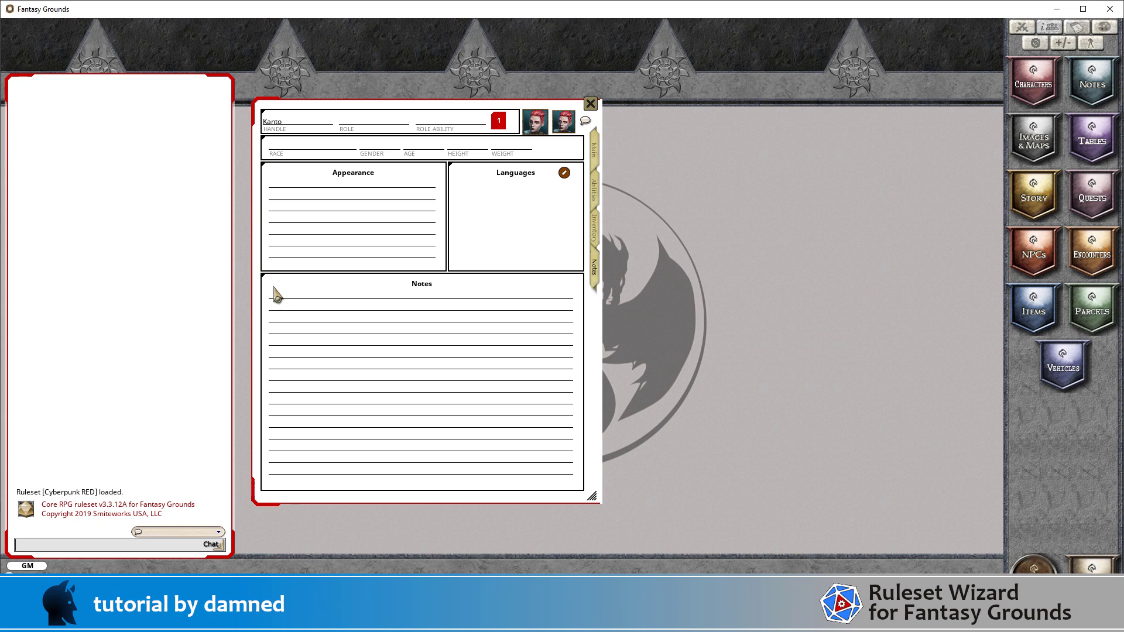
click(594, 210)
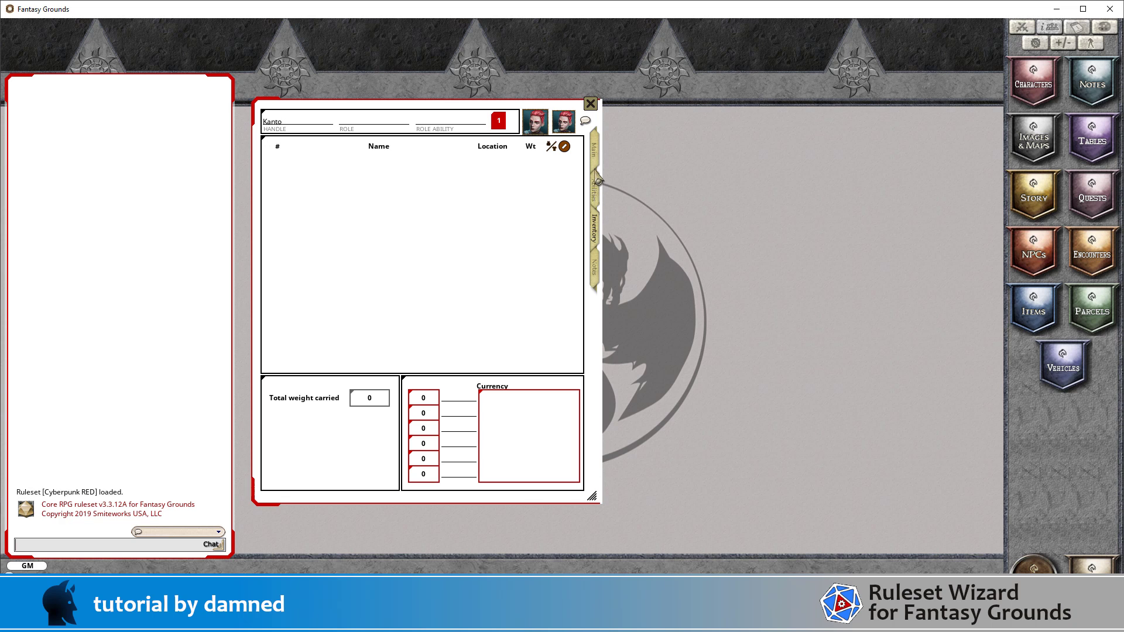
click(596, 193)
click(597, 164)
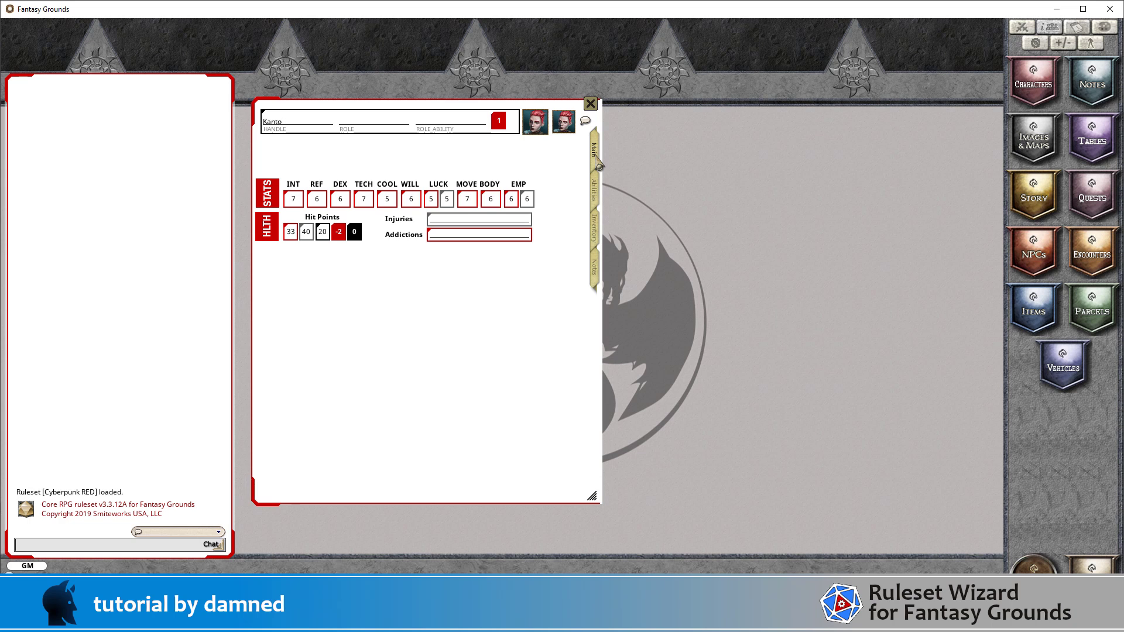
drag(592, 351, 583, 329)
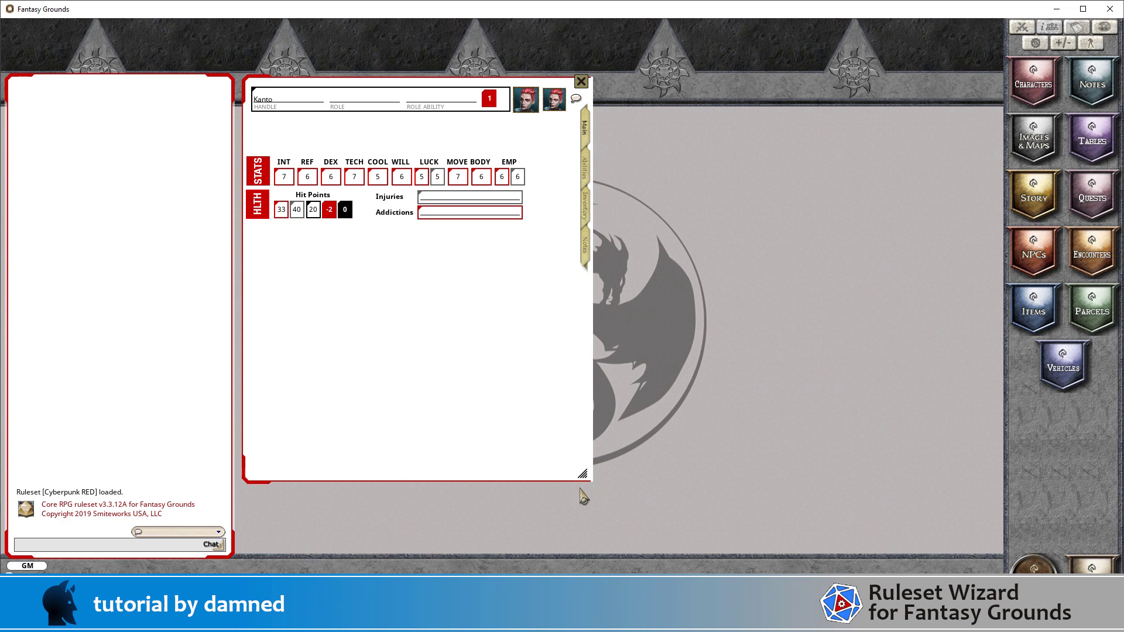